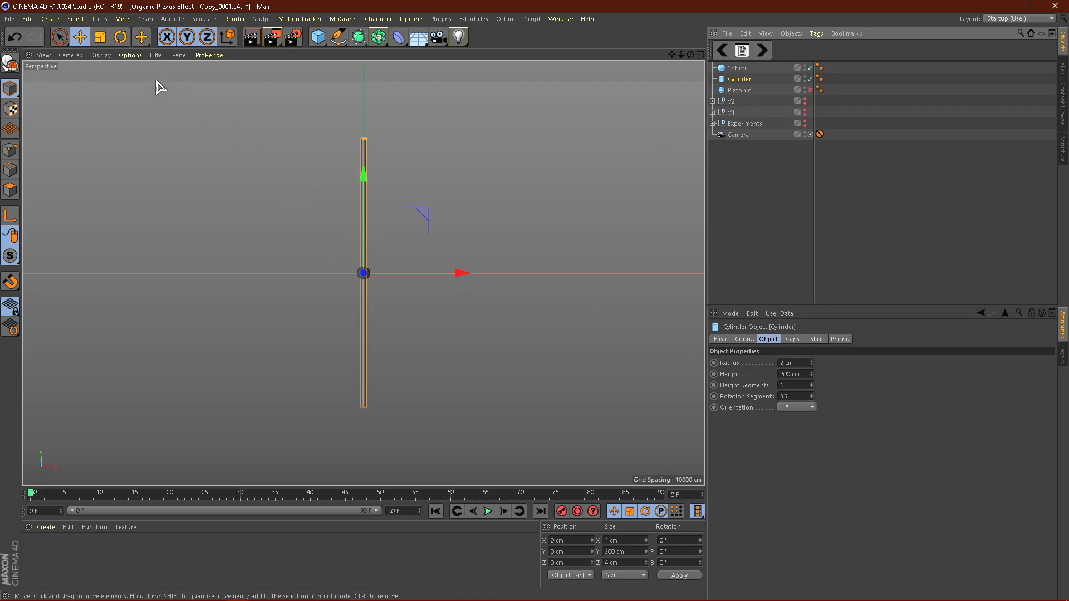
Switch the viewport to shading with wireframe lines and leave the scene camera's view to inspect the sphere and cylinder.
{"action": "left_click", "coordinate": [100, 55]}
{"action": "left_click", "coordinate": [128, 105]}
{"action": "left_click", "coordinate": [862, 234]}
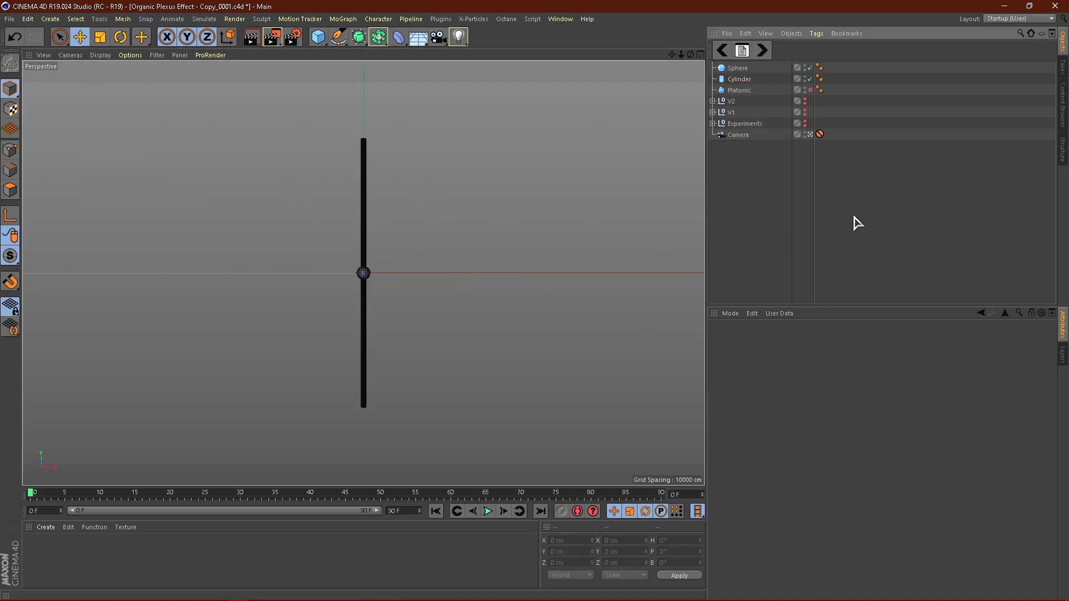
{"action": "left_click", "coordinate": [810, 136]}
{"action": "scroll", "coordinate": [353, 225], "scroll_direction": "up", "scroll_amount": 10}
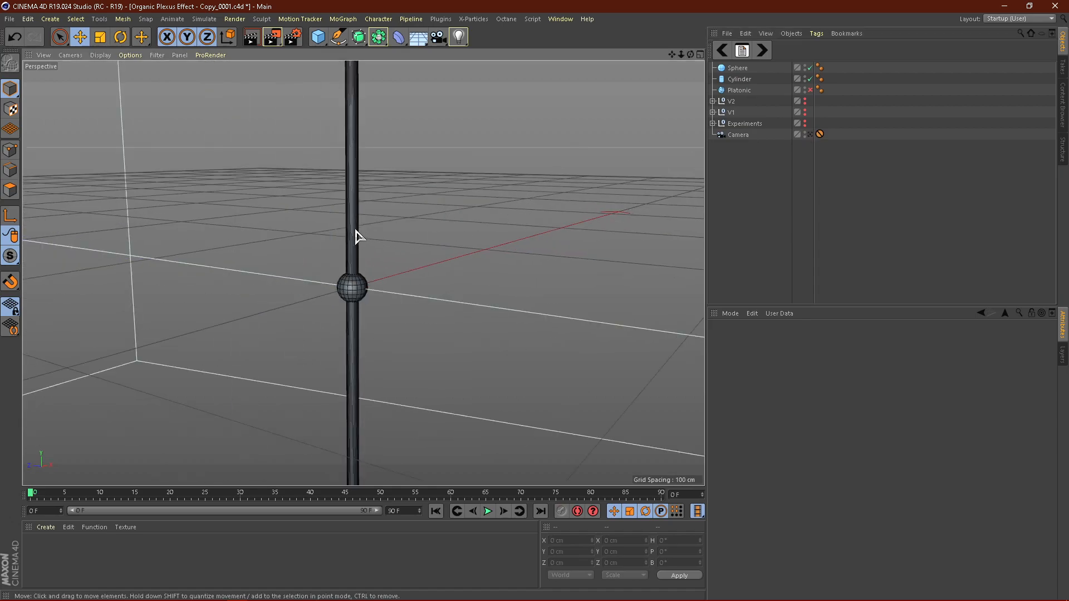
{"action": "scroll", "coordinate": [353, 229], "scroll_direction": "up", "scroll_amount": 8}
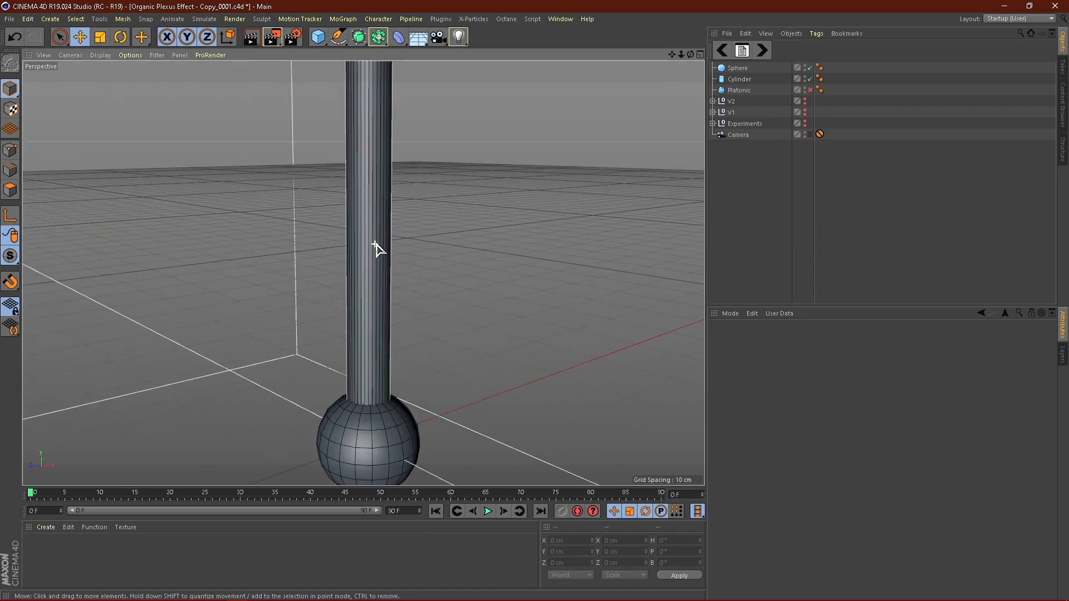
Set the Cylinder's height segments and rotation segments to 20 each.
{"action": "left_click", "coordinate": [741, 81]}
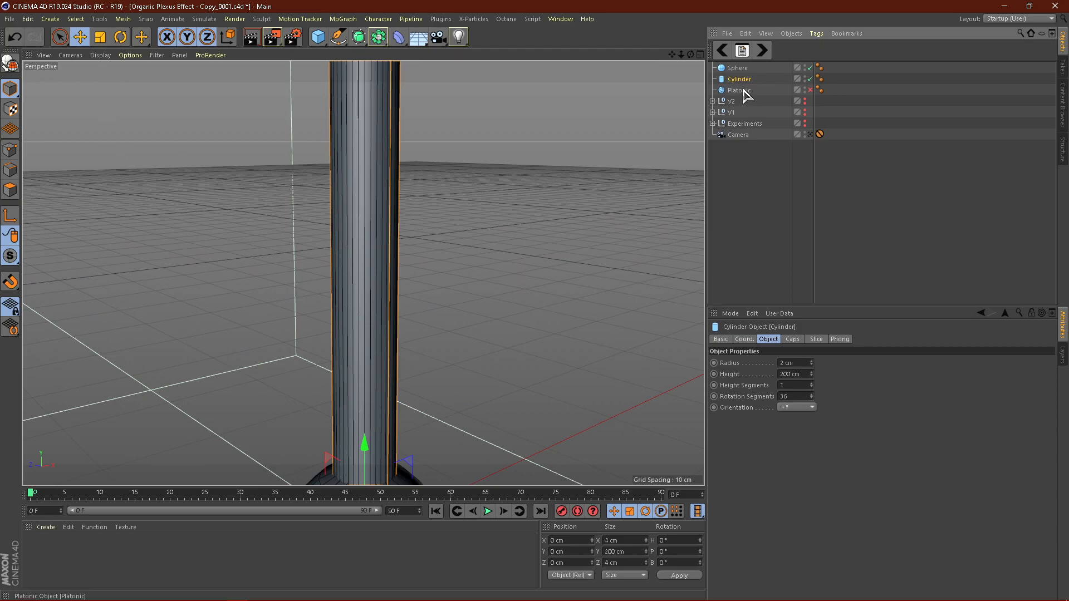
{"action": "left_click", "coordinate": [798, 385]}
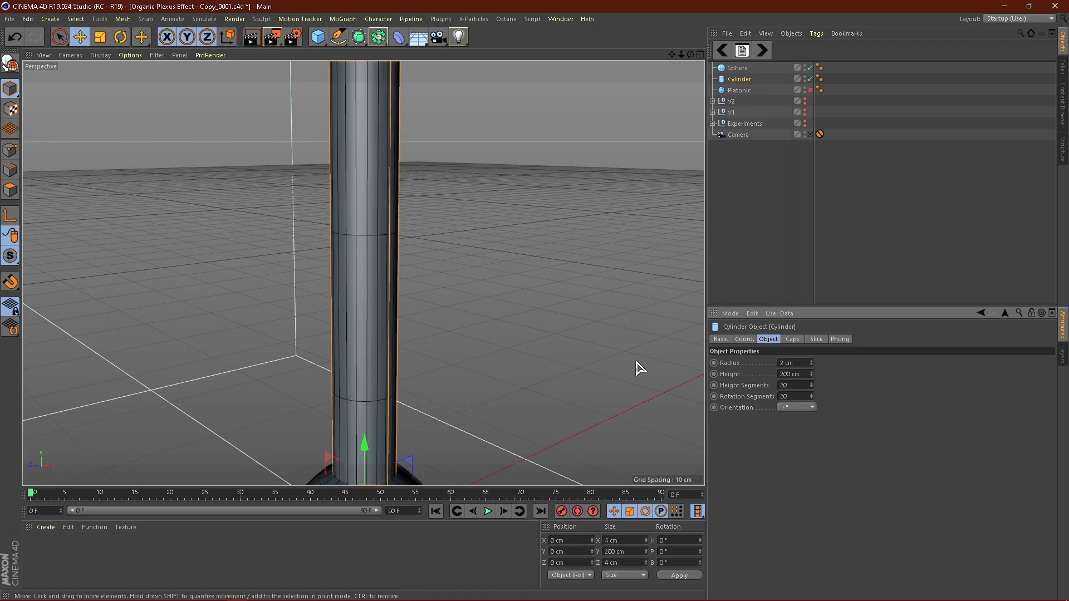
{"action": "left_click", "coordinate": [835, 251]}
{"action": "scroll", "coordinate": [322, 280], "scroll_direction": "down", "scroll_amount": 6}
{"action": "scroll", "coordinate": [298, 281], "scroll_direction": "up", "scroll_amount": 8}
{"action": "left_click_drag", "start_coordinate": [249, 329], "coordinate": [675, 203], "text": "alt"}
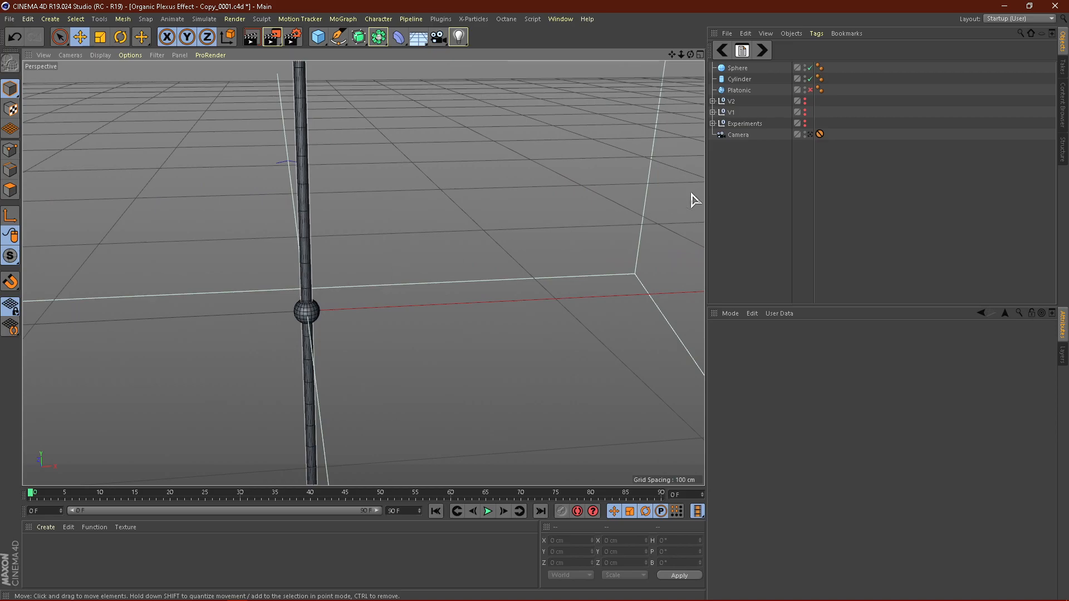
Enable the Platonic object and hide it in the viewport.
{"action": "left_click", "coordinate": [740, 91]}
{"action": "left_click", "coordinate": [772, 167]}
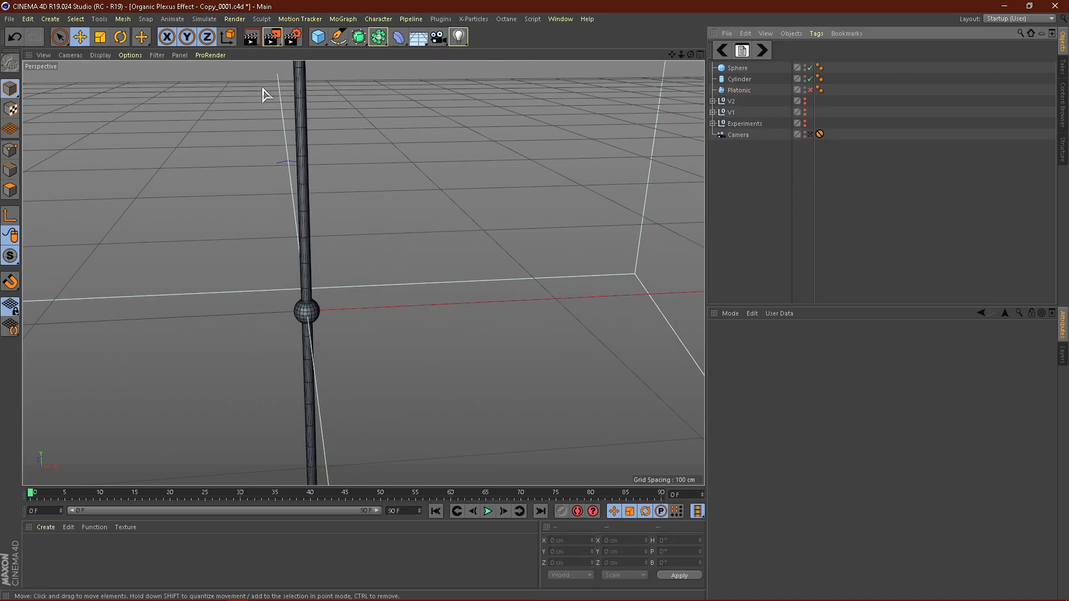
{"action": "left_click", "coordinate": [811, 91]}
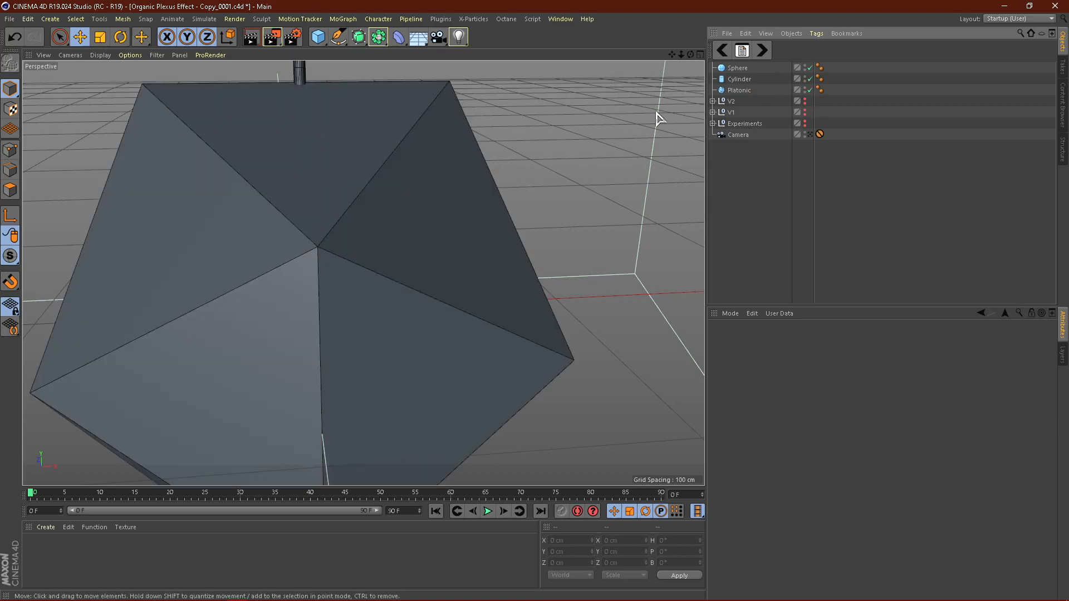
{"action": "left_click", "coordinate": [808, 90]}
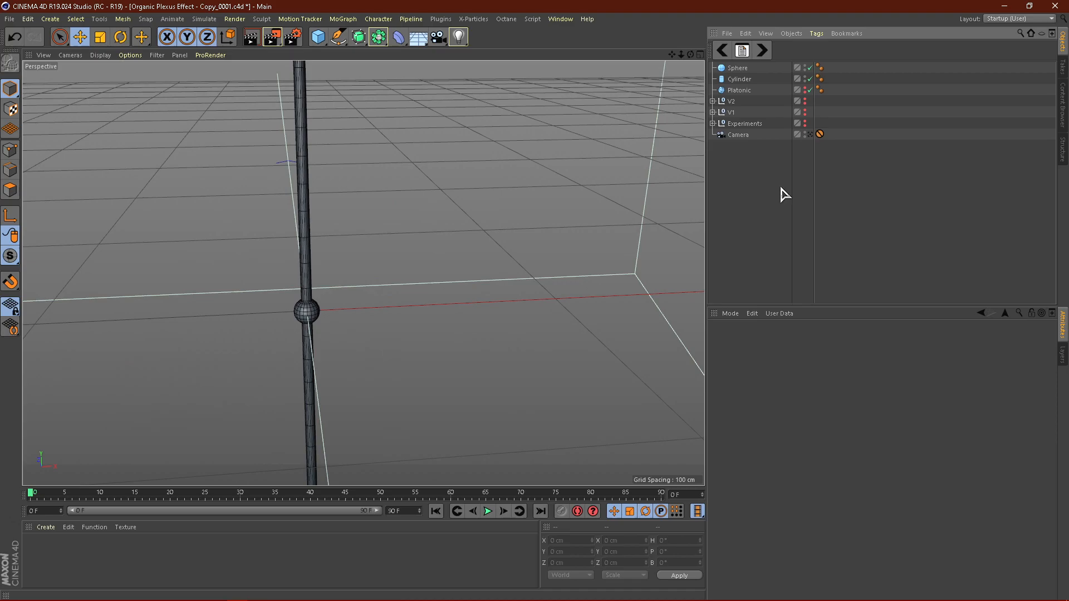
{"action": "left_click", "coordinate": [744, 90]}
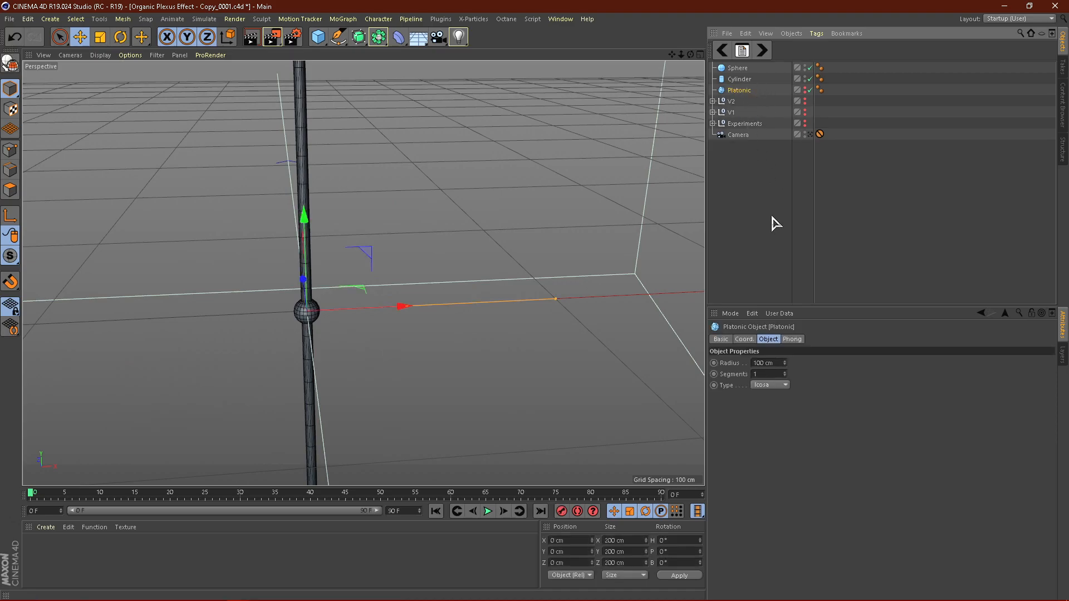
{"action": "left_click", "coordinate": [778, 248]}
{"action": "key", "text": "h"}
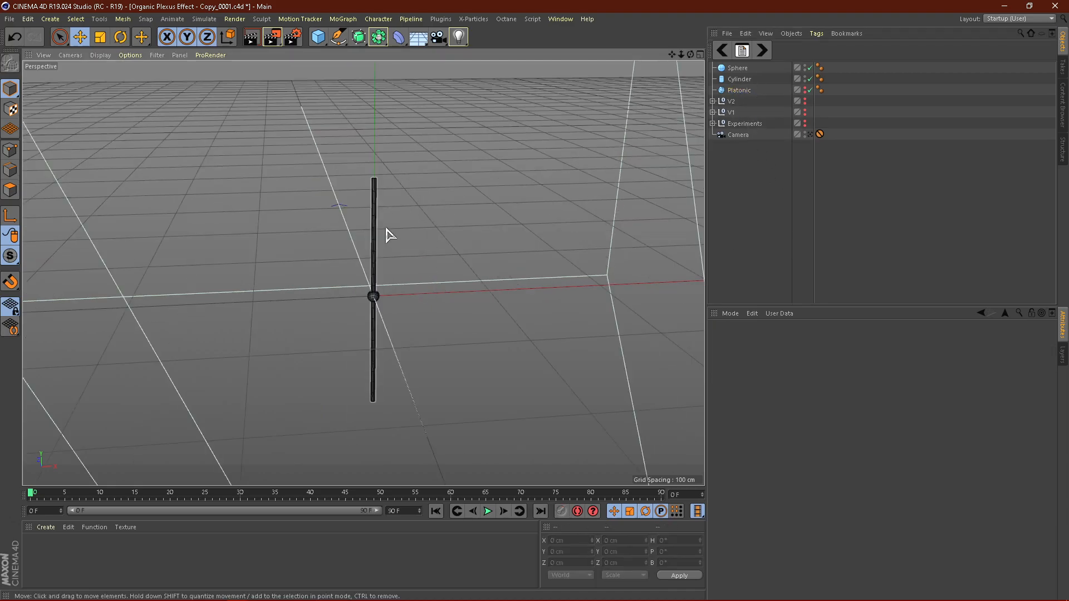
{"action": "scroll", "coordinate": [388, 233], "scroll_direction": "up", "scroll_amount": 3}
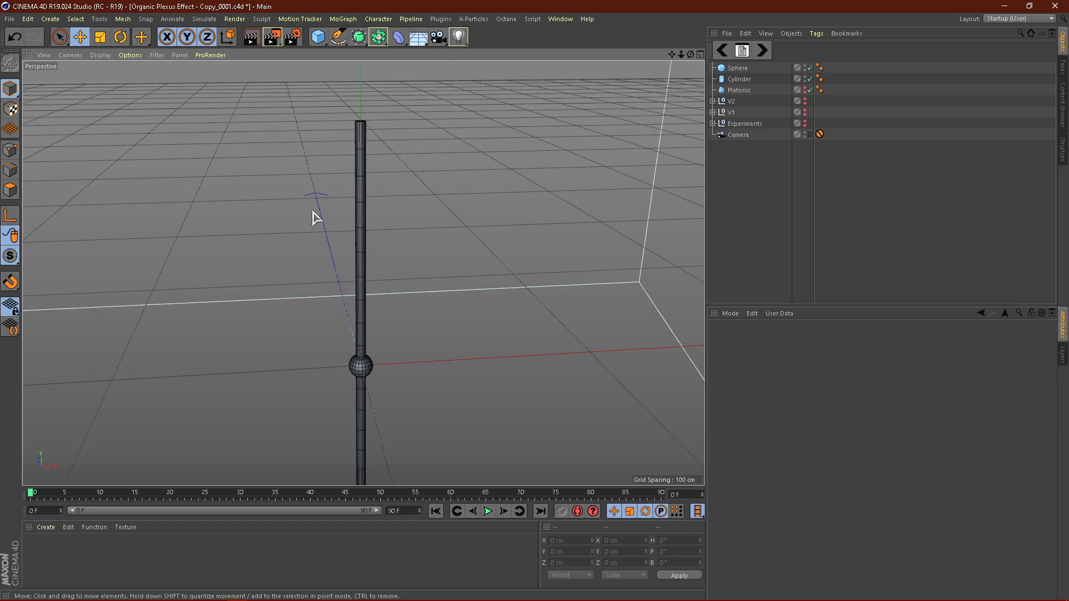
Add a MoGraph Cloner to the scene and duplicate it.
{"action": "left_click", "coordinate": [343, 19]}
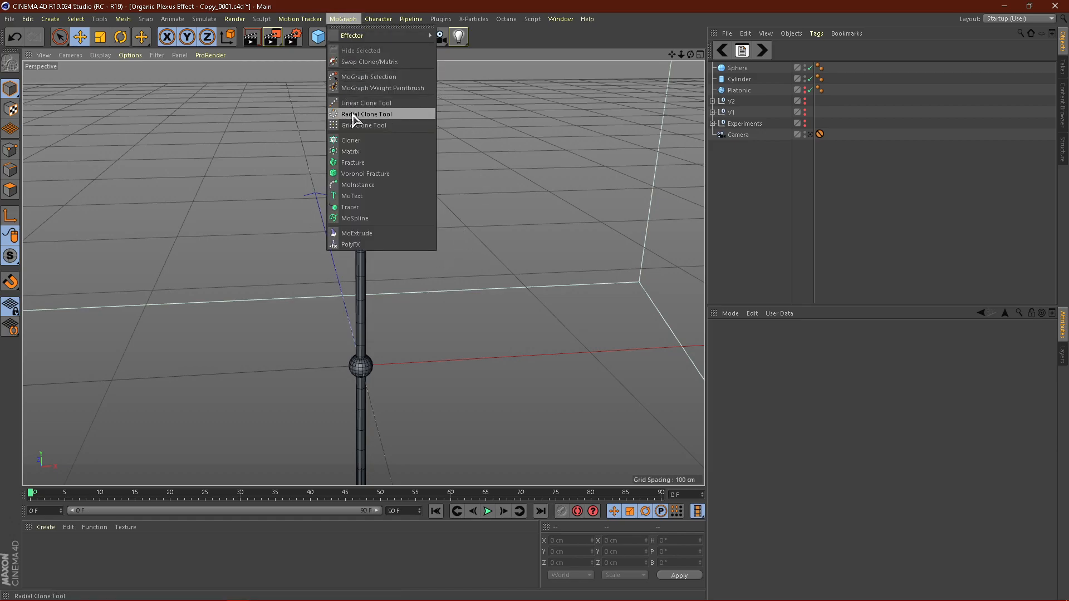
{"action": "left_click", "coordinate": [360, 143]}
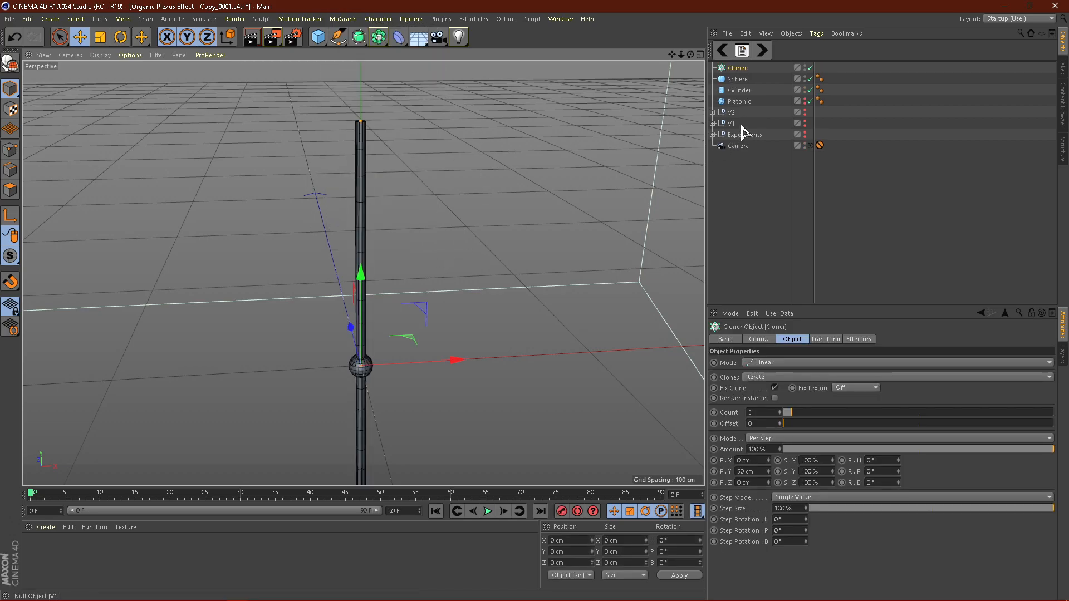
{"action": "key", "text": "ctrl+c"}
{"action": "key", "text": "ctrl+v"}
{"action": "left_click", "coordinate": [771, 171]}
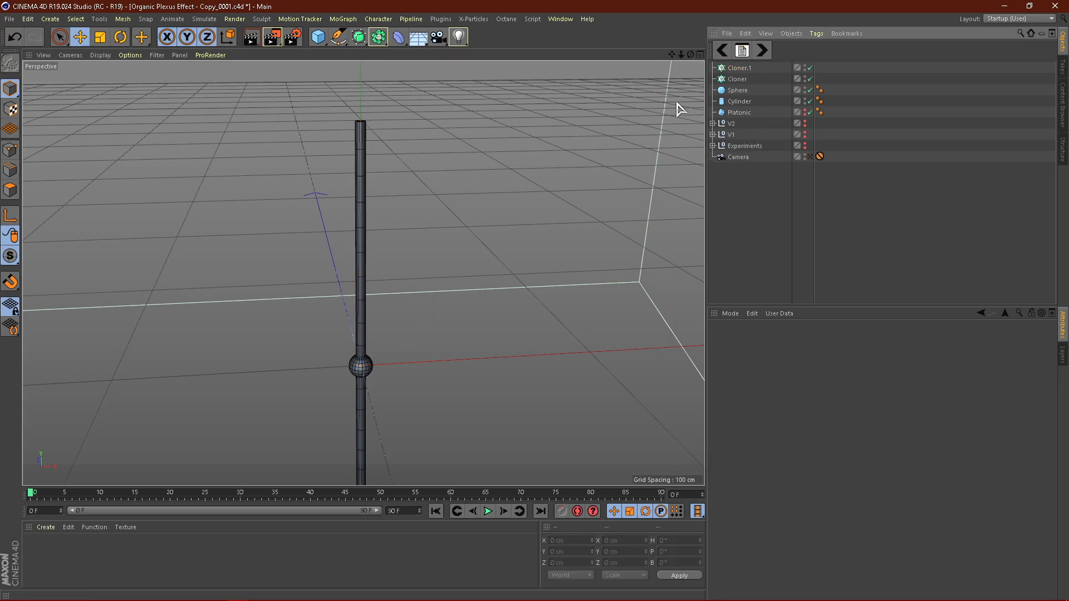
Set both cloners to Object mode and assign the Platonic as their cloning object.
{"action": "left_click", "coordinate": [737, 78]}
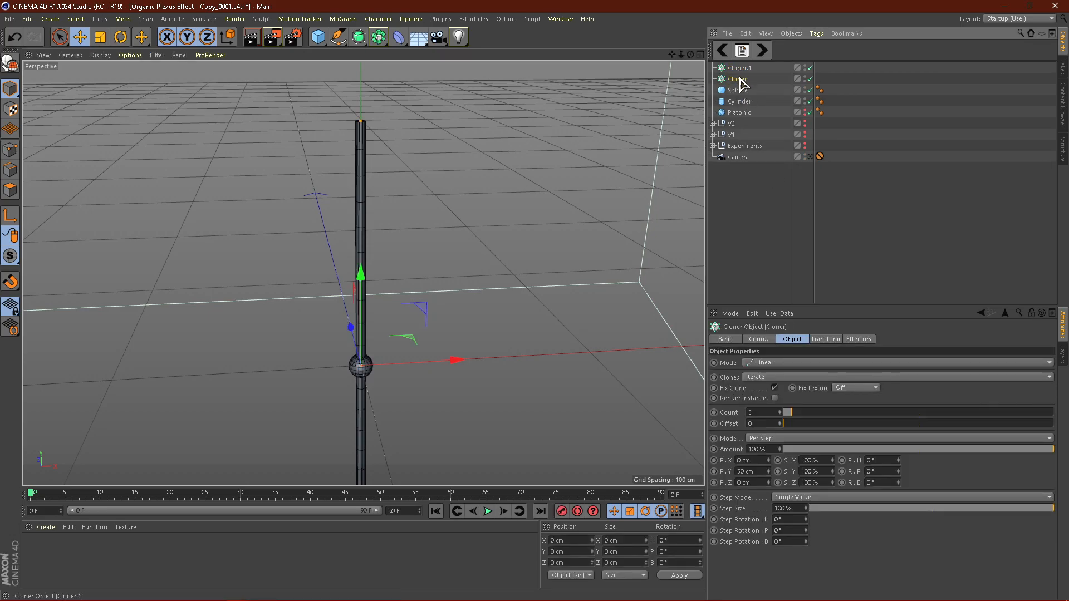
{"action": "left_click", "coordinate": [736, 71], "text": "ctrl"}
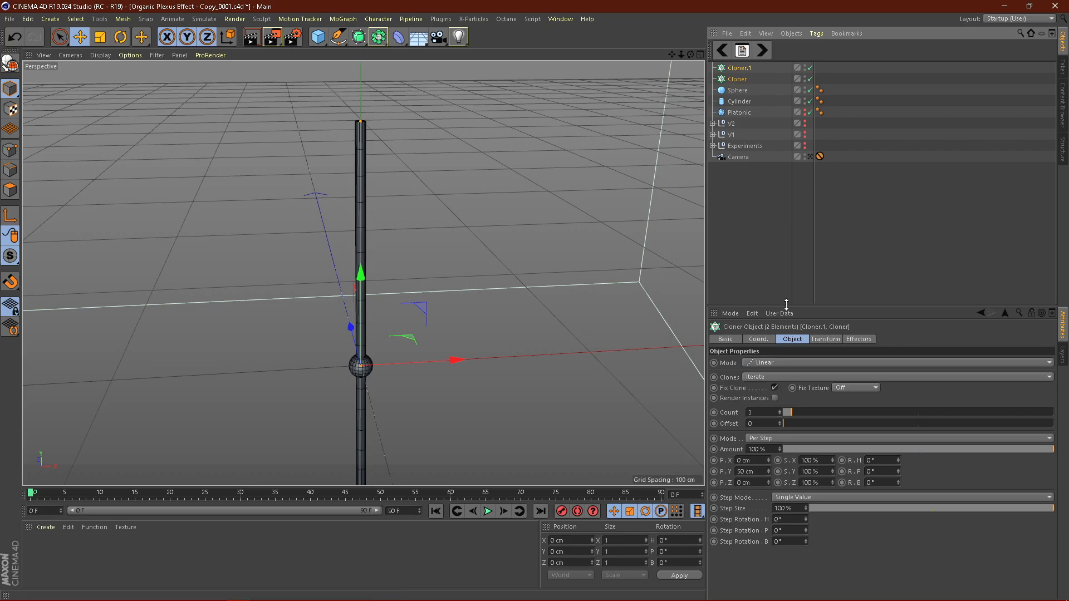
{"action": "left_click", "coordinate": [772, 365]}
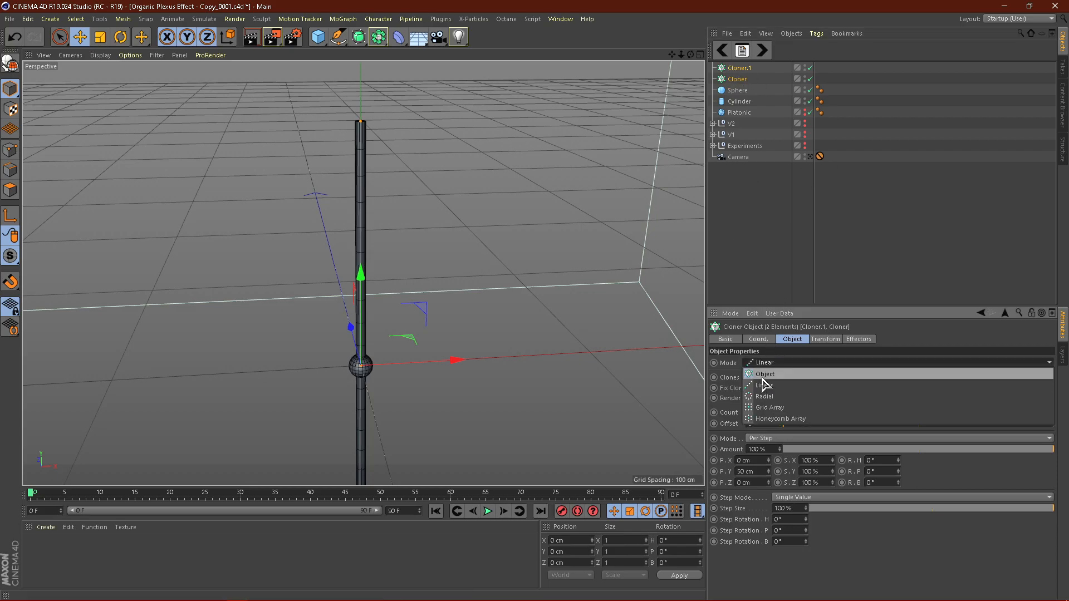
{"action": "left_click", "coordinate": [767, 377]}
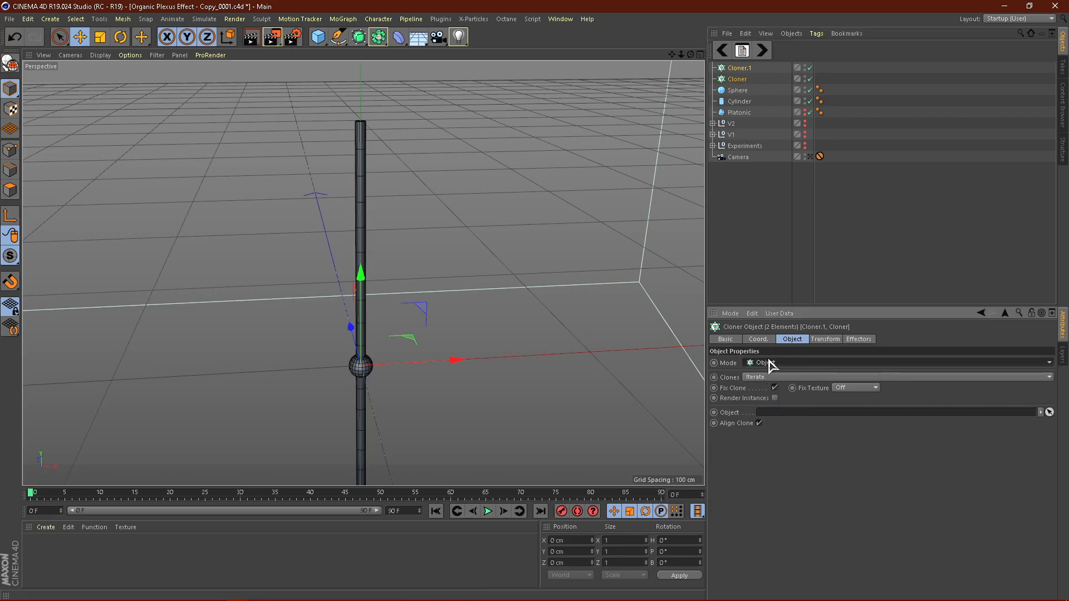
{"action": "left_click_drag", "start_coordinate": [746, 114], "coordinate": [747, 130]}
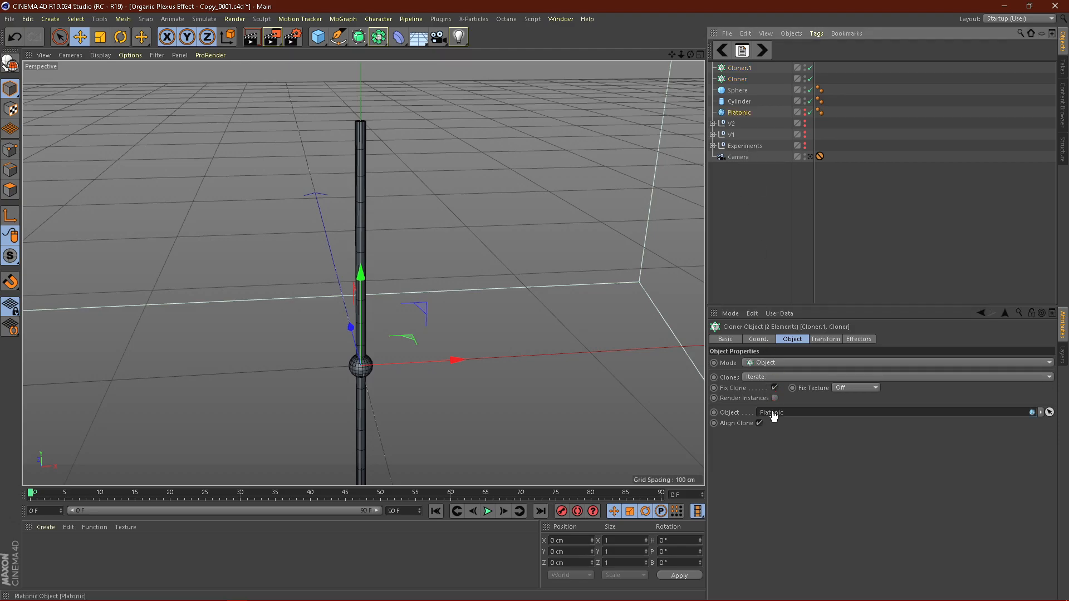
{"action": "left_click_drag", "start_coordinate": [773, 415], "coordinate": [774, 416]}
{"action": "left_click", "coordinate": [791, 230]}
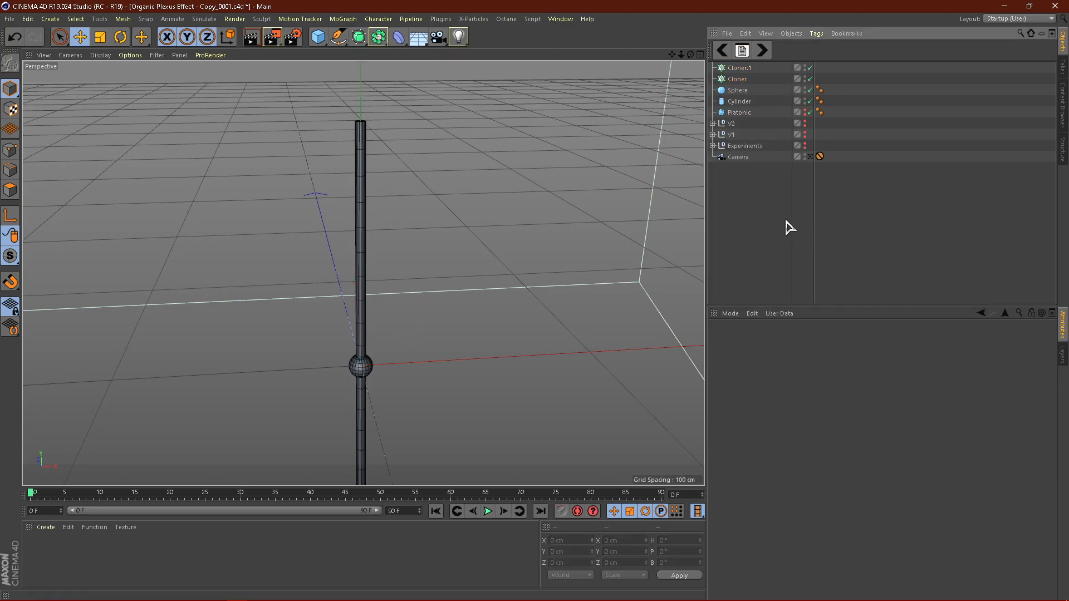
Make the Sphere a child of the original Cloner and unhide the Platonic in the viewport.
{"action": "left_click", "coordinate": [739, 90]}
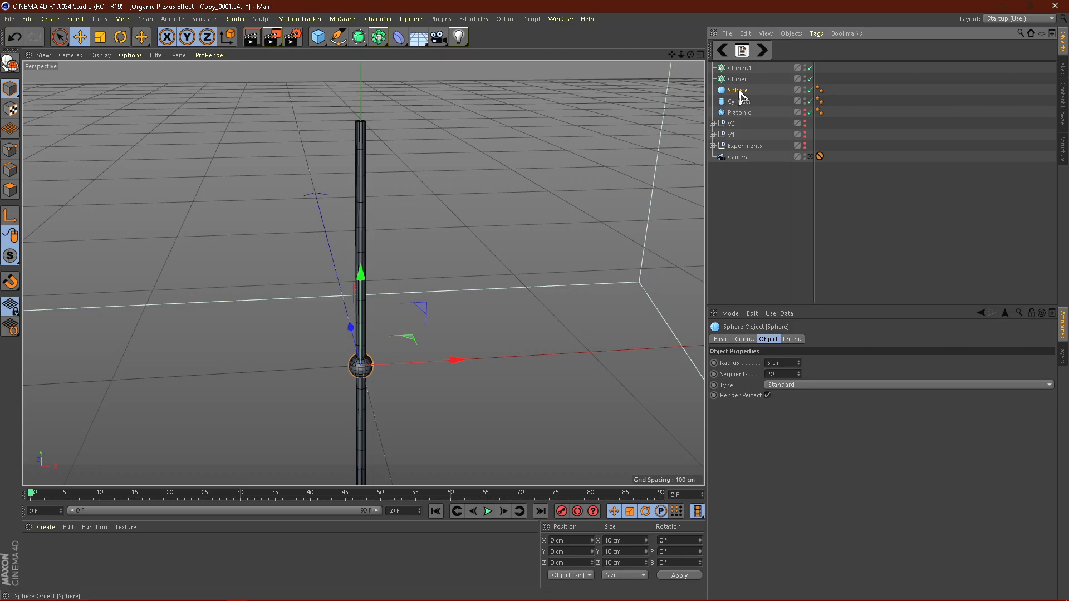
{"action": "left_click_drag", "start_coordinate": [740, 82], "coordinate": [738, 79]}
{"action": "left_click", "coordinate": [793, 223]}
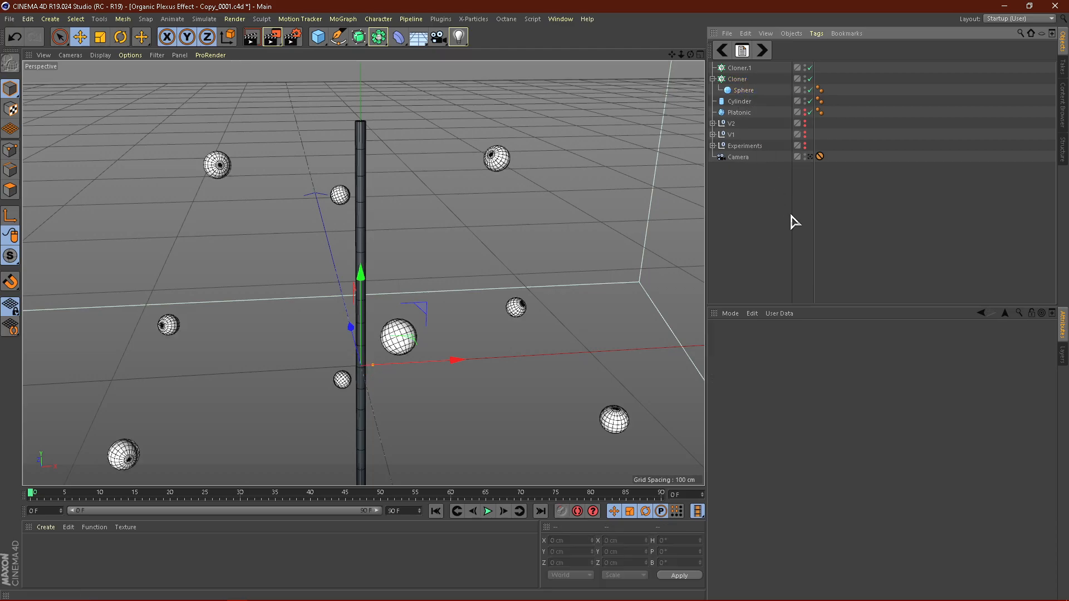
{"action": "left_click", "coordinate": [809, 112]}
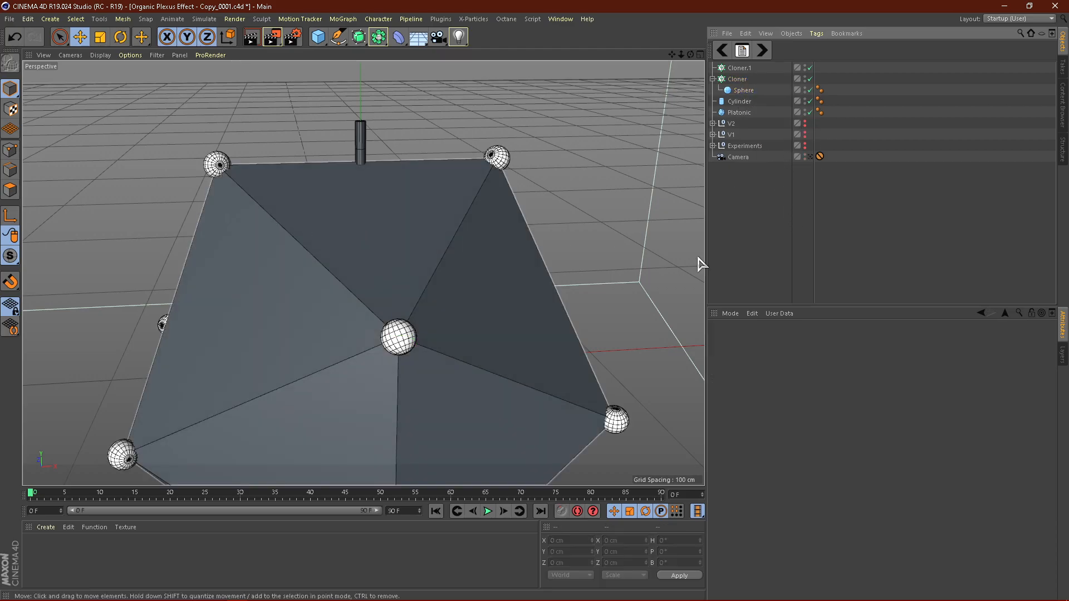
{"action": "left_click_drag", "start_coordinate": [528, 185], "coordinate": [637, 190], "text": "alt"}
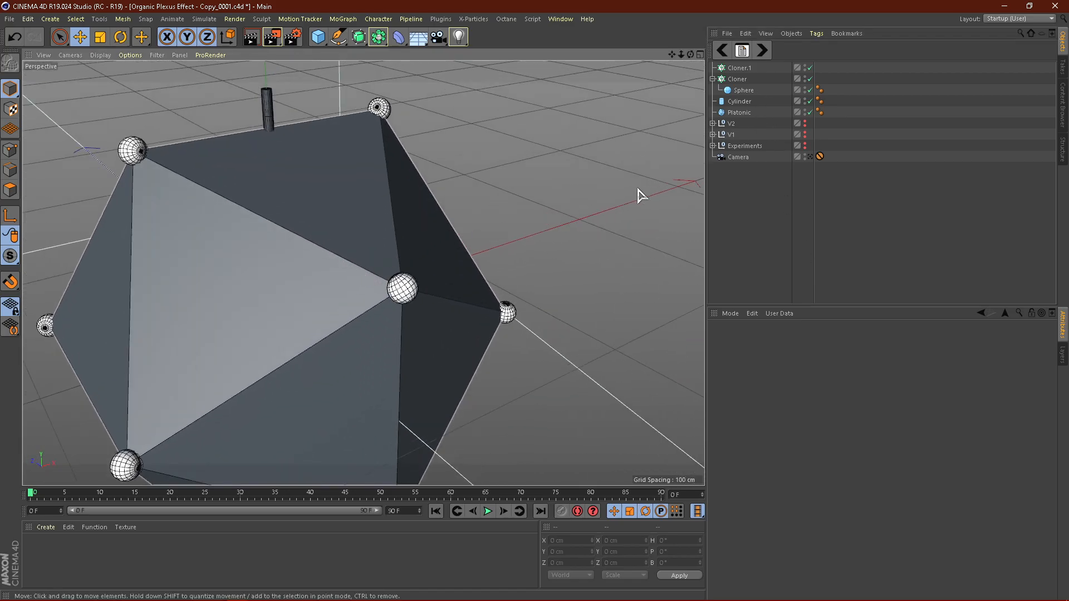
Make the Cylinder a child of the duplicate cloner, Cloner.1.
{"action": "left_click", "coordinate": [740, 102]}
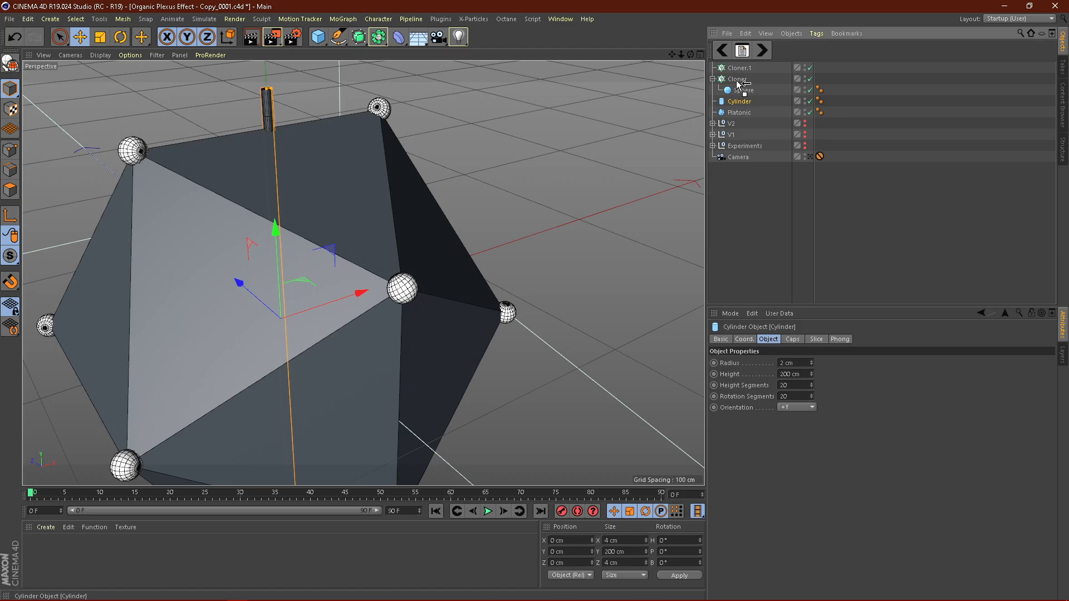
{"action": "left_click_drag", "start_coordinate": [737, 72], "coordinate": [737, 69]}
{"action": "left_click", "coordinate": [811, 223]}
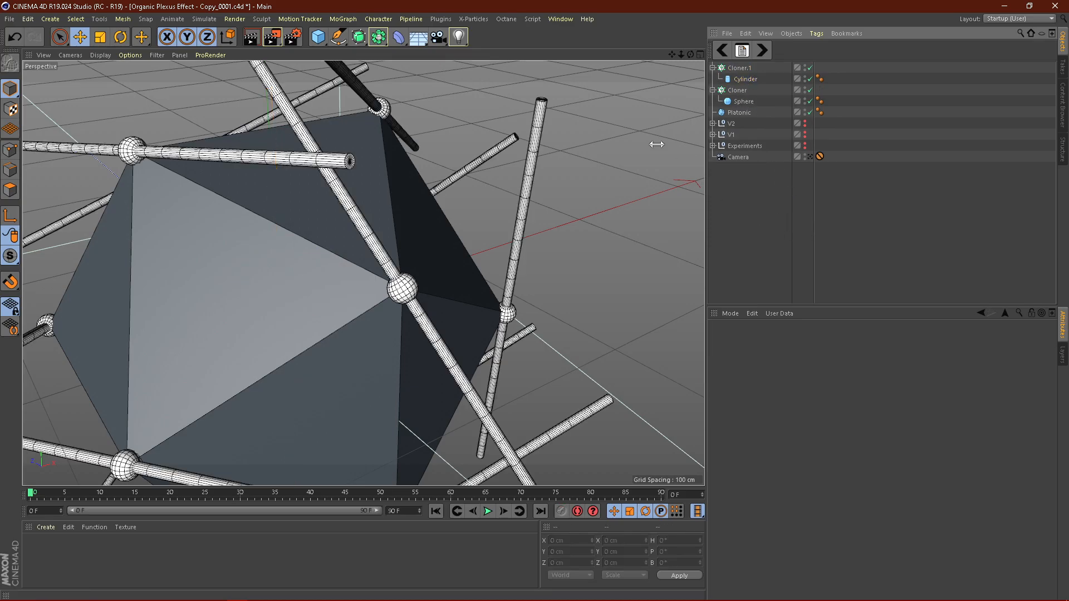
Set the distribution of the cylinder cloner, Cloner.1, to Edge.
{"action": "left_click", "coordinate": [739, 68]}
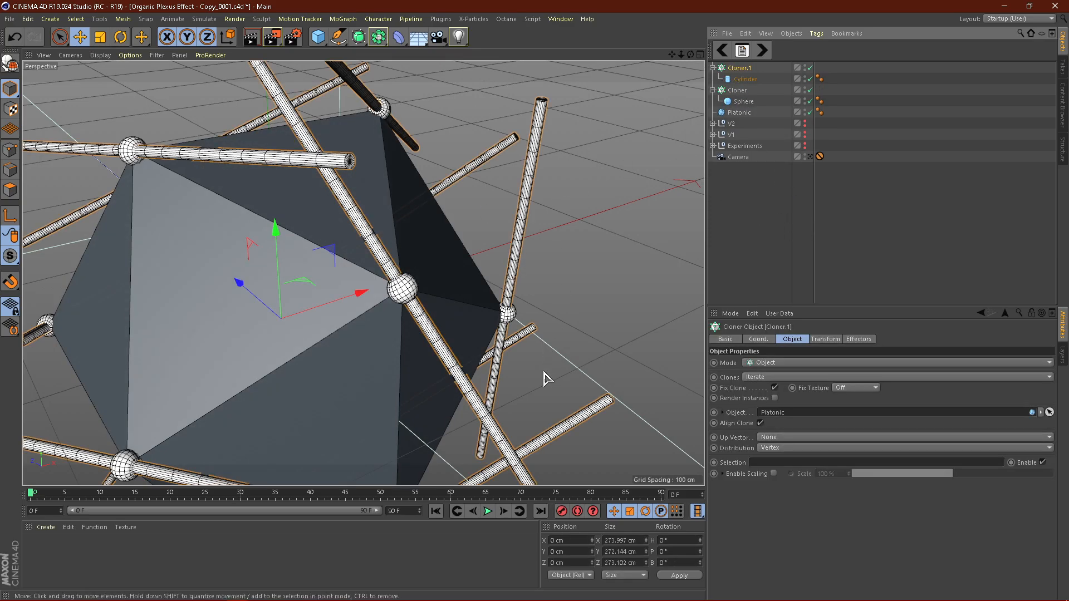
{"action": "left_click", "coordinate": [772, 449]}
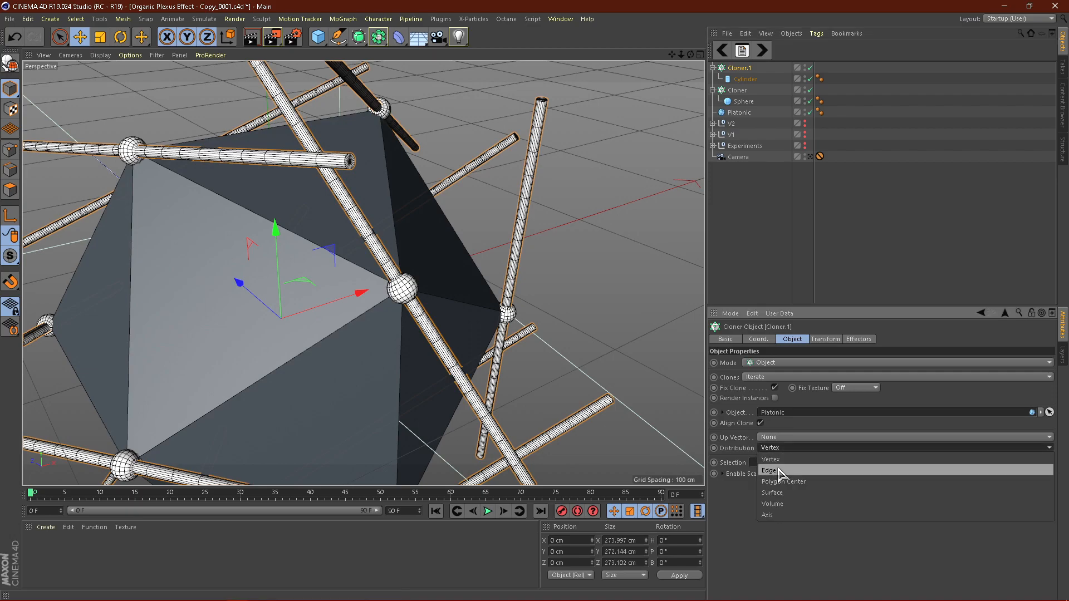
{"action": "left_click", "coordinate": [778, 472]}
{"action": "left_click", "coordinate": [825, 239]}
{"action": "scroll", "coordinate": [378, 325], "scroll_direction": "down", "scroll_amount": 2}
{"action": "left_click_drag", "start_coordinate": [378, 325], "coordinate": [360, 356], "text": "alt"}
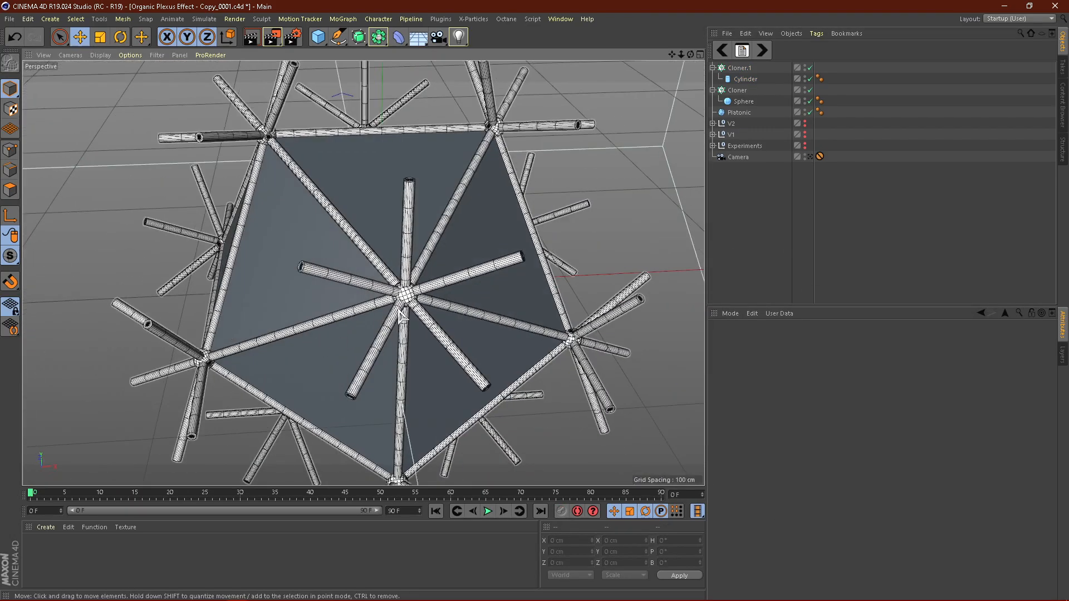
Hide the Platonic in the viewport so only the cloned spheres and cylinders are displayed.
{"action": "left_click", "coordinate": [805, 115], "text": "alt"}
{"action": "left_click", "coordinate": [805, 115], "text": "alt"}
{"action": "scroll", "coordinate": [363, 272], "scroll_direction": "down", "scroll_amount": 2}
{"action": "left_click_drag", "start_coordinate": [363, 273], "coordinate": [289, 293], "text": "alt"}
{"action": "scroll", "coordinate": [421, 217], "scroll_direction": "up", "scroll_amount": 2}
{"action": "scroll", "coordinate": [420, 217], "scroll_direction": "up", "scroll_amount": 2}
Set the Cylinder's height to 112 cm so the struts span between the spheres, and inspect a joint up close.
{"action": "left_click", "coordinate": [746, 79]}
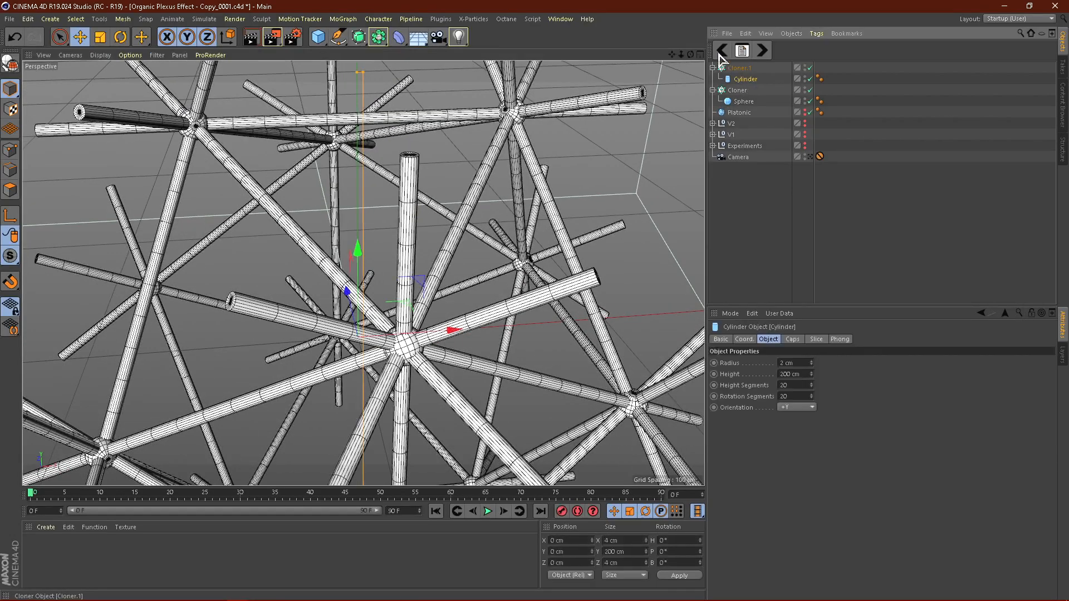
{"action": "left_click_drag", "start_coordinate": [811, 374], "coordinate": [811, 413]}
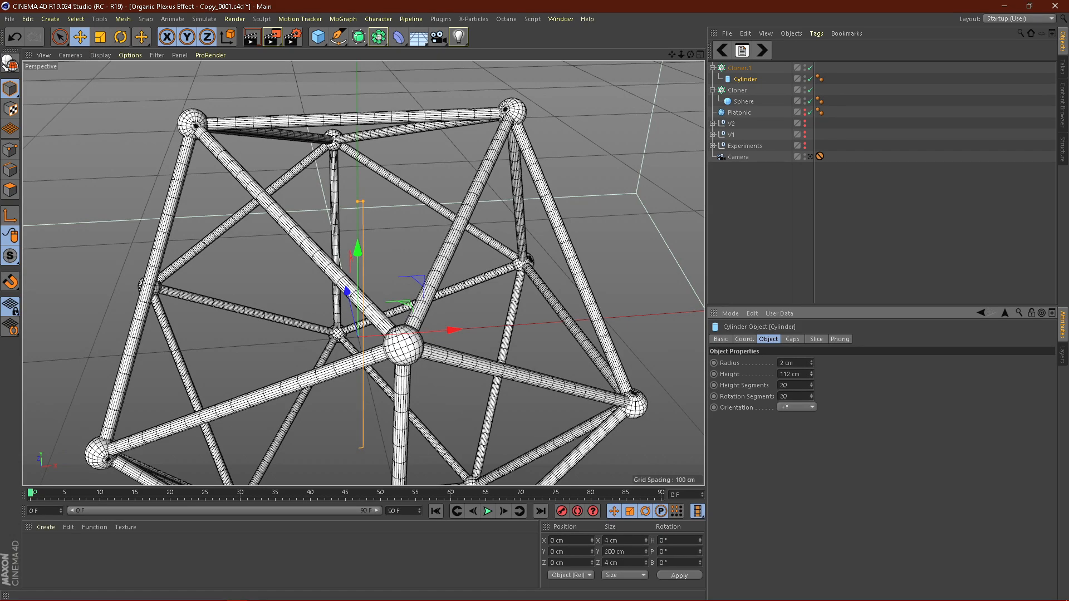
{"action": "left_click", "coordinate": [842, 216]}
{"action": "scroll", "coordinate": [405, 350], "scroll_direction": "up", "scroll_amount": 8}
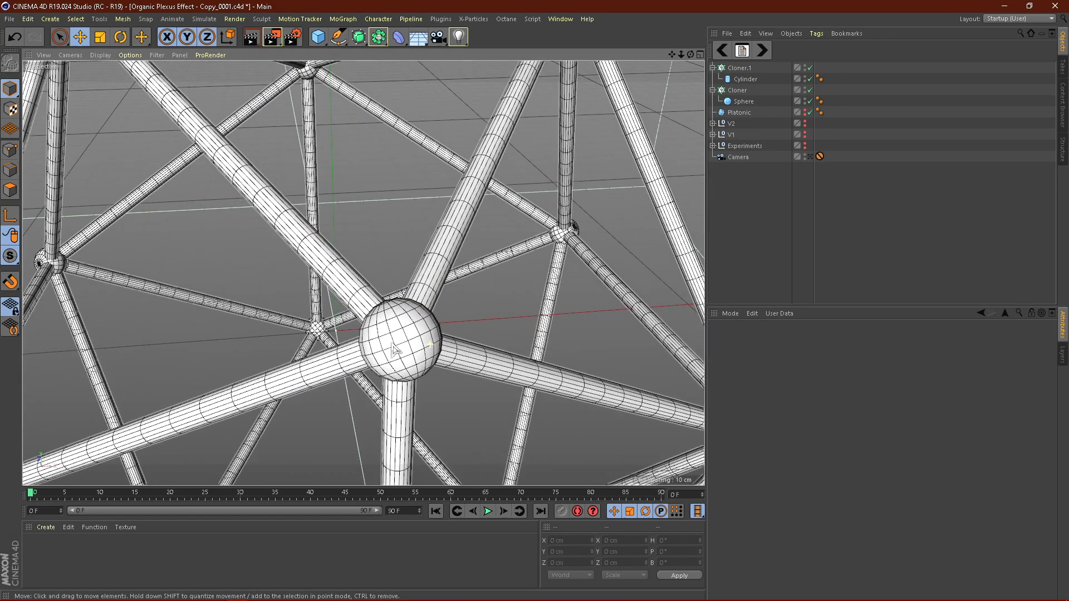
{"action": "left_click", "coordinate": [729, 81]}
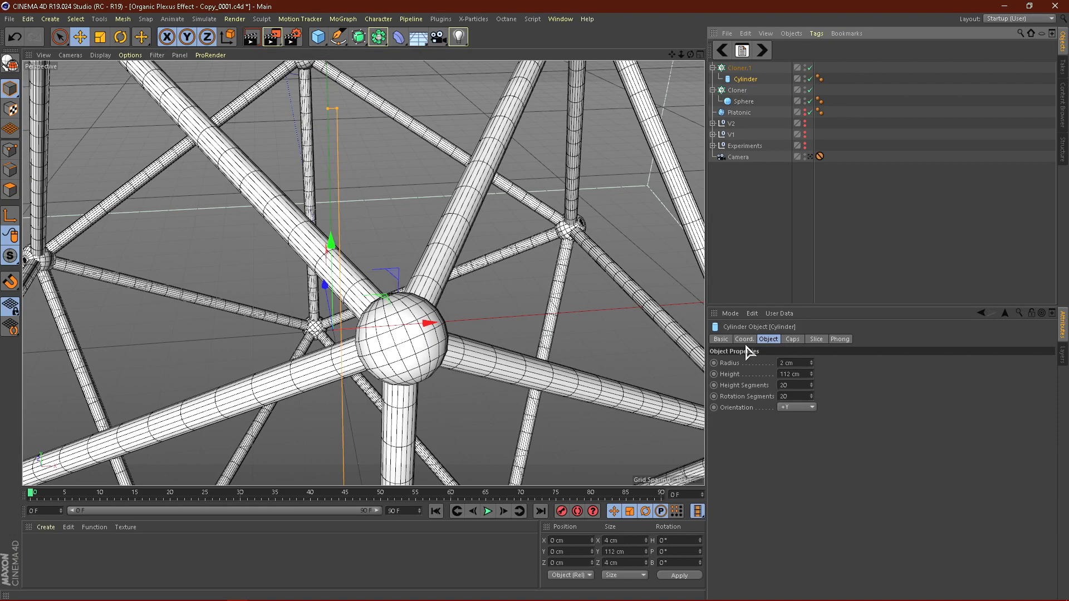
{"action": "left_click", "coordinate": [803, 211]}
{"action": "scroll", "coordinate": [332, 404], "scroll_direction": "up", "scroll_amount": 6}
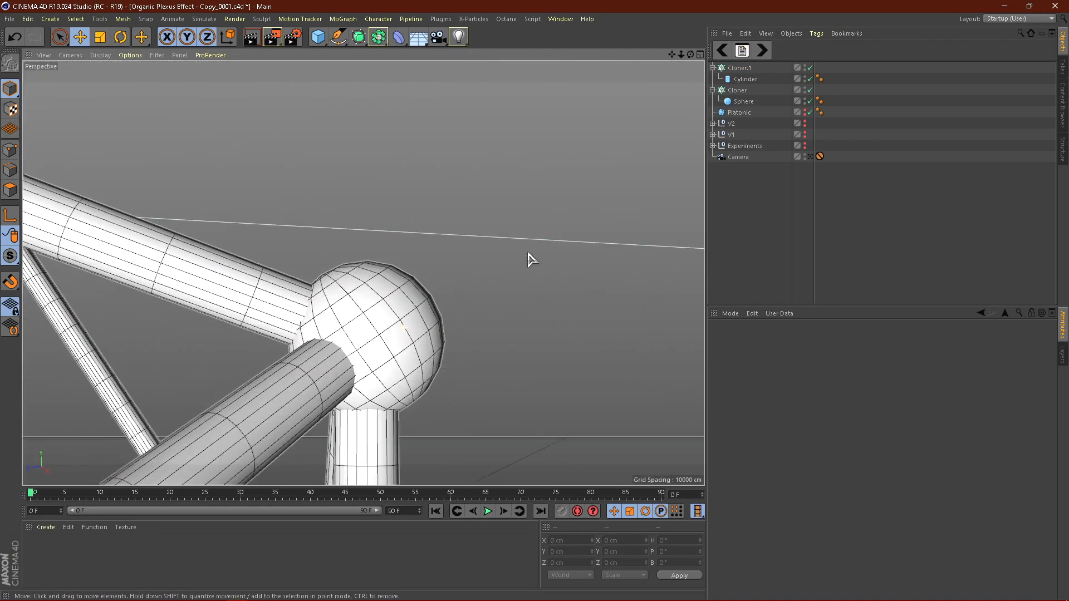
Add a Displacer deformer to the scene.
{"action": "scroll", "coordinate": [336, 318], "scroll_direction": "down", "scroll_amount": 8}
{"action": "scroll", "coordinate": [328, 222], "scroll_direction": "down", "scroll_amount": 8}
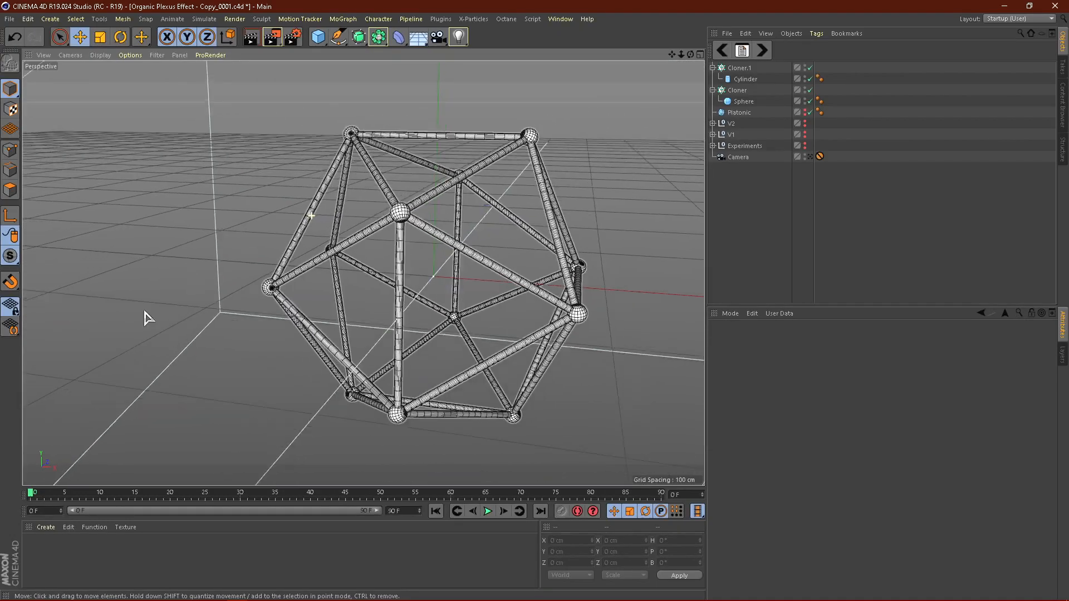
{"action": "scroll", "coordinate": [422, 238], "scroll_direction": "up", "scroll_amount": 3}
{"action": "left_click_drag", "start_coordinate": [405, 236], "coordinate": [829, 250], "text": "alt"}
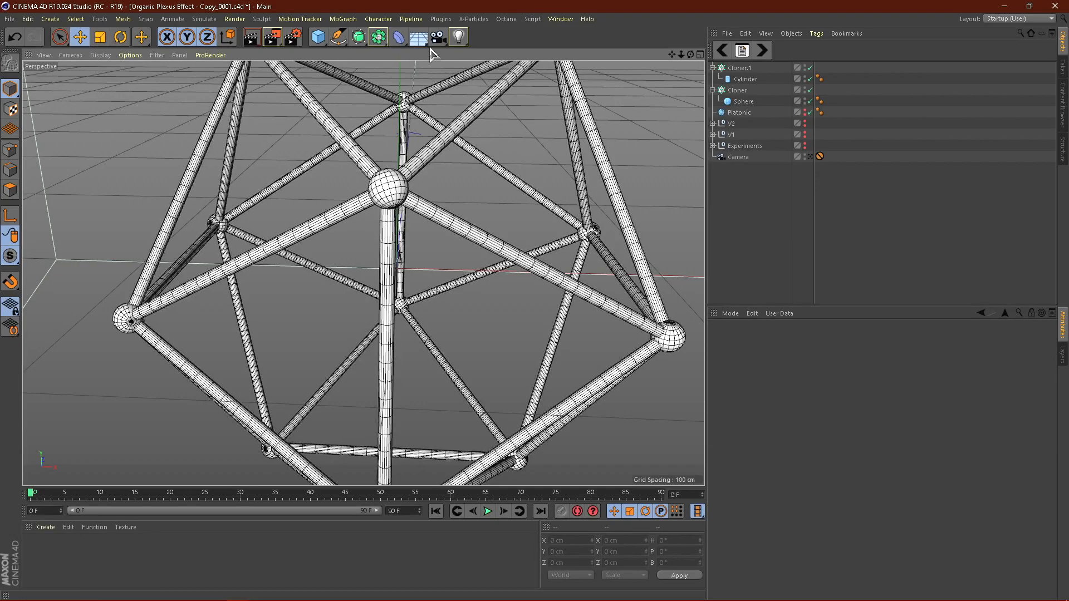
{"action": "left_click", "coordinate": [401, 42]}
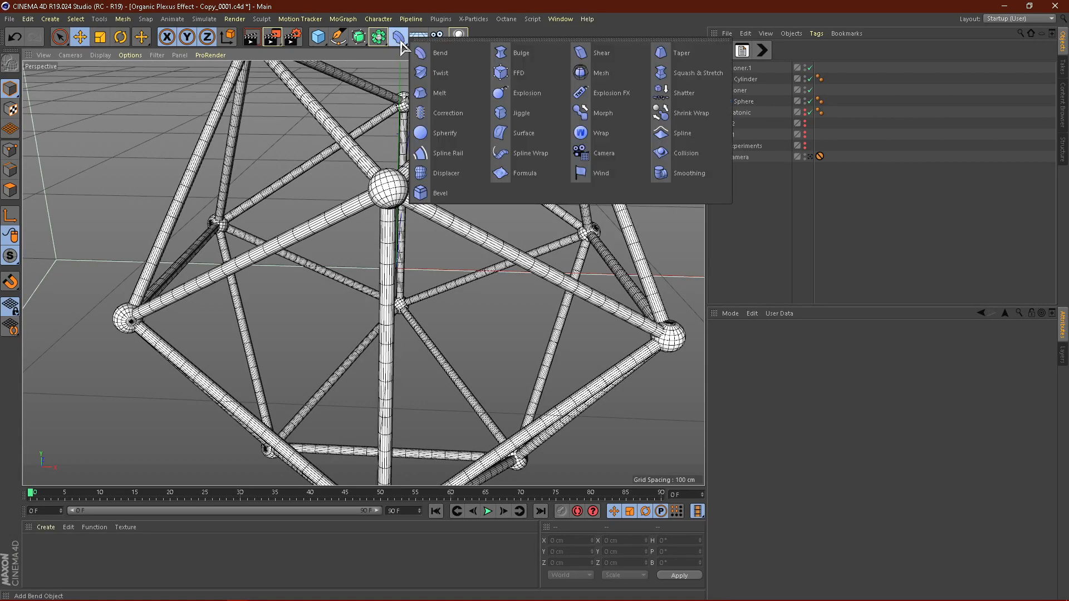
{"action": "left_click", "coordinate": [446, 173]}
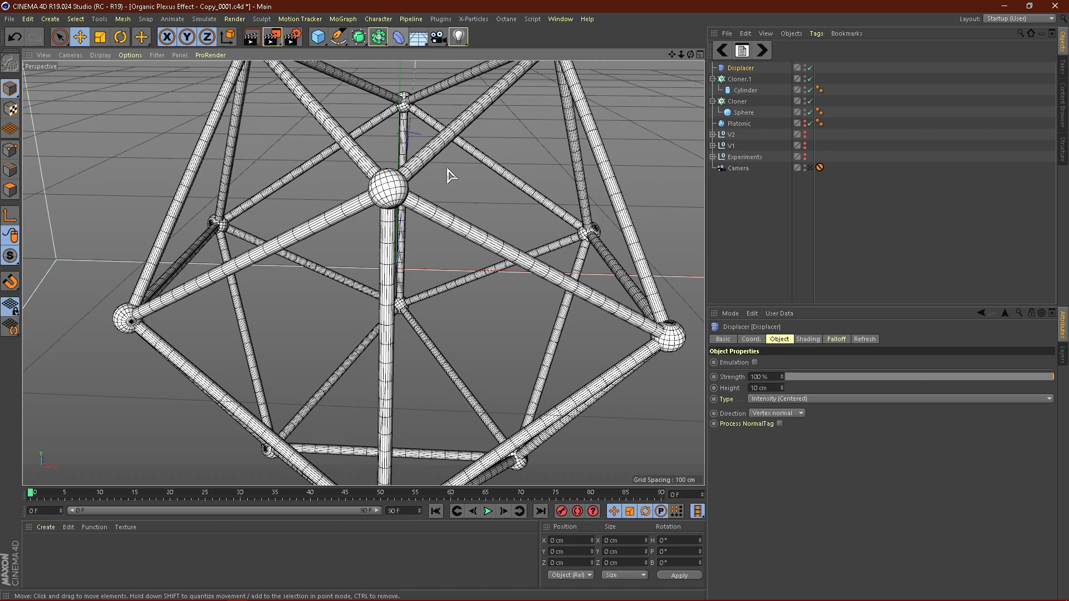
Load a Noise shader into the Displacer's shading and set the noise's global scale to 300 %.
{"action": "left_click", "coordinate": [808, 340]}
{"action": "left_click", "coordinate": [749, 374]}
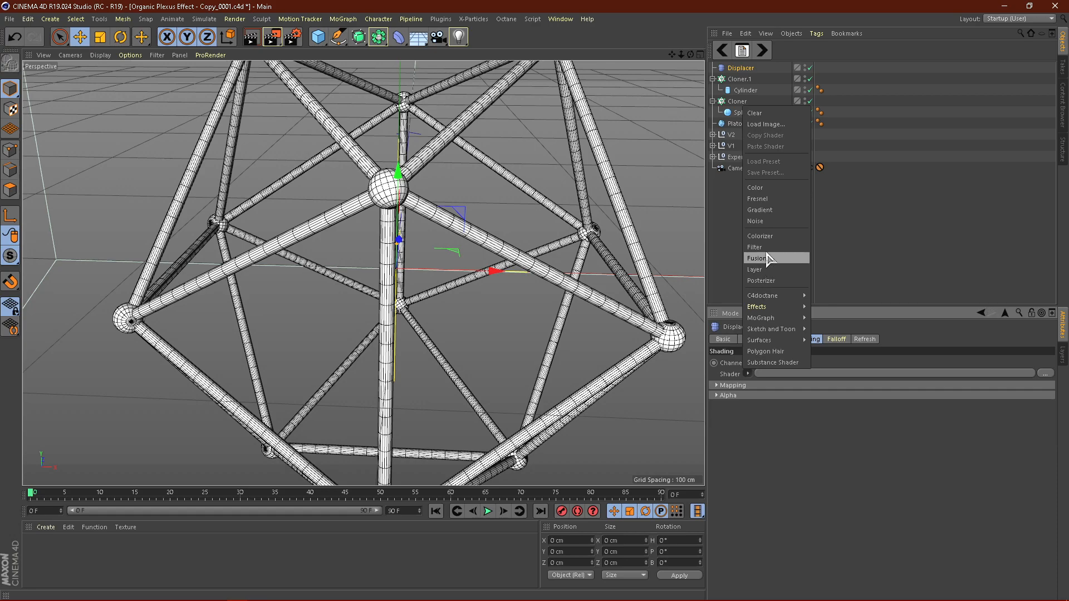
{"action": "left_click", "coordinate": [769, 222]}
{"action": "left_click", "coordinate": [763, 403]}
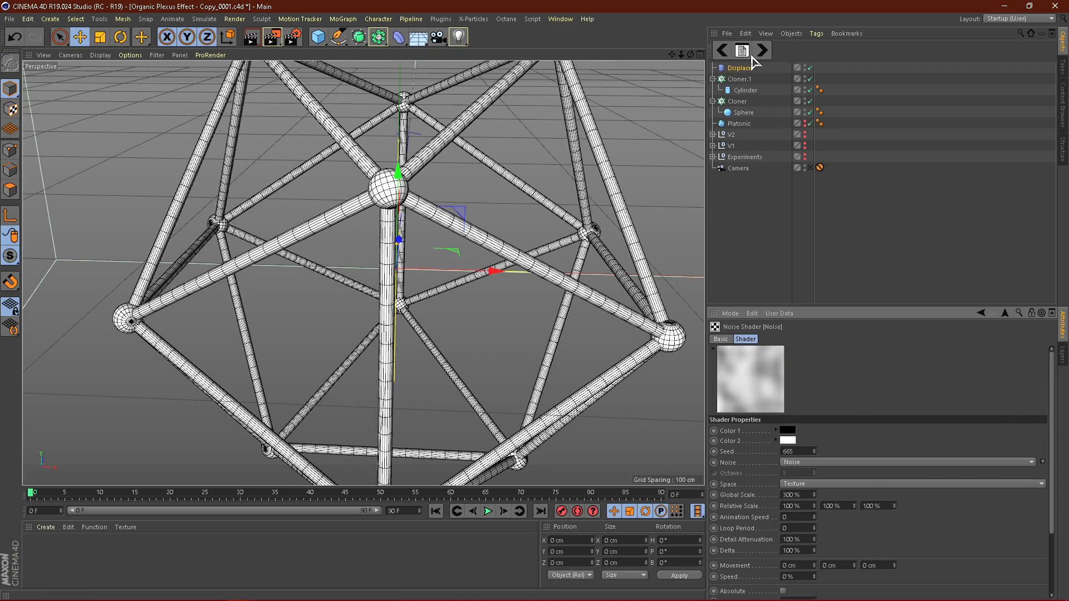
Group the two cloners, Cloner and Cloner.1, under a single null.
{"action": "left_click_drag", "start_coordinate": [738, 68], "coordinate": [755, 115]}
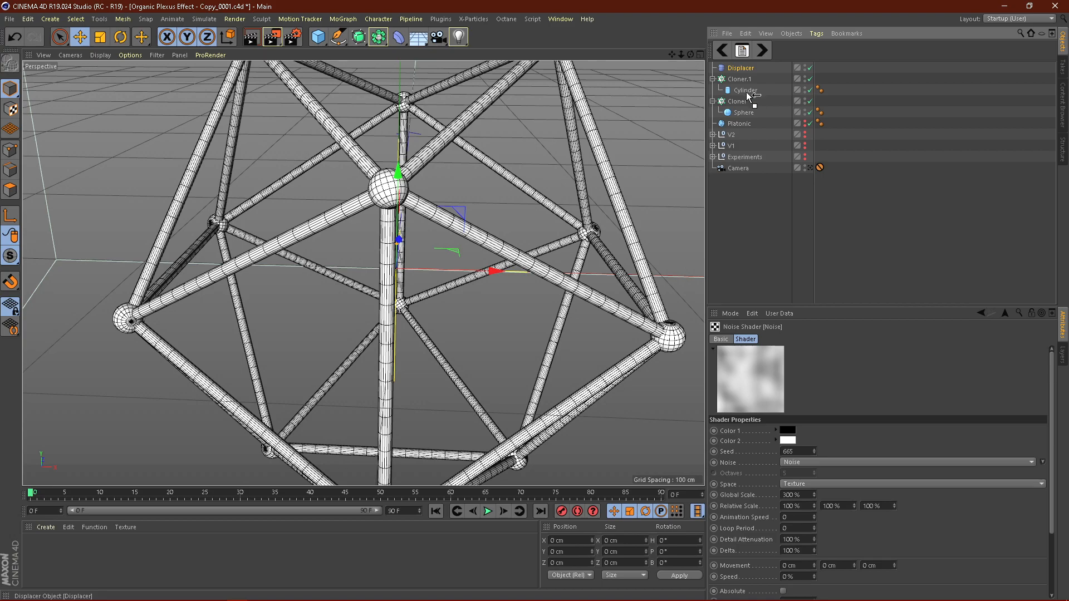
{"action": "left_click", "coordinate": [712, 79]}
{"action": "left_click", "coordinate": [713, 90]}
{"action": "left_click", "coordinate": [738, 92]}
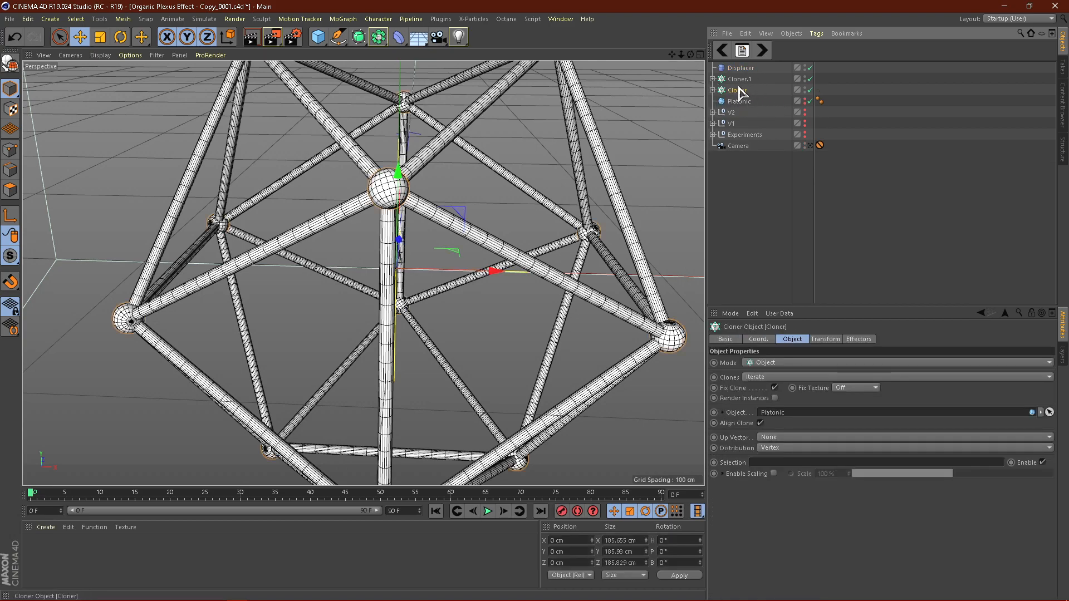
{"action": "left_click", "coordinate": [746, 81], "text": "ctrl"}
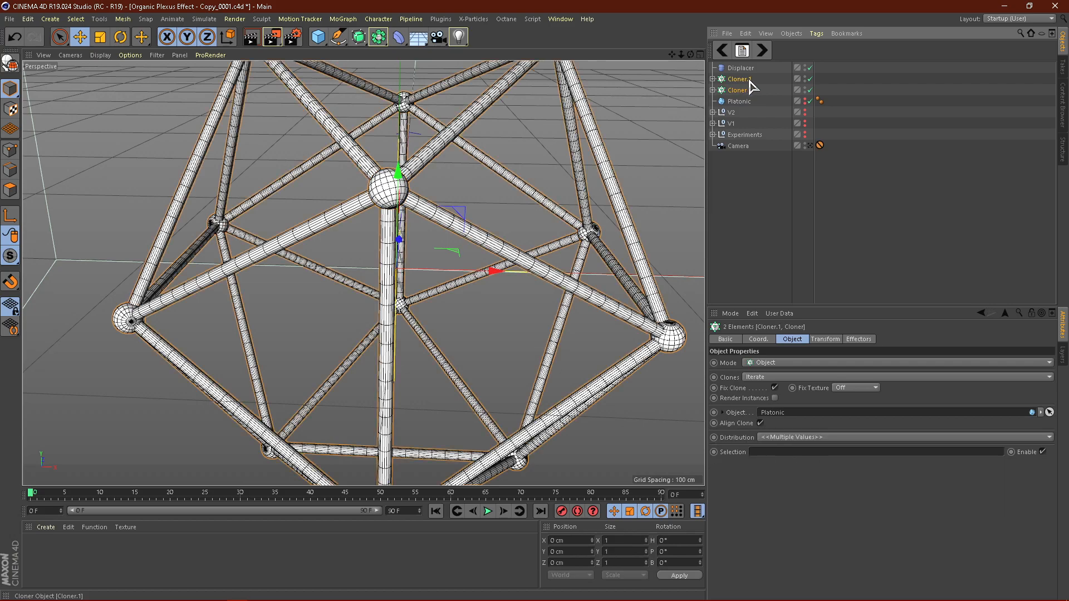
{"action": "left_click", "coordinate": [738, 92]}
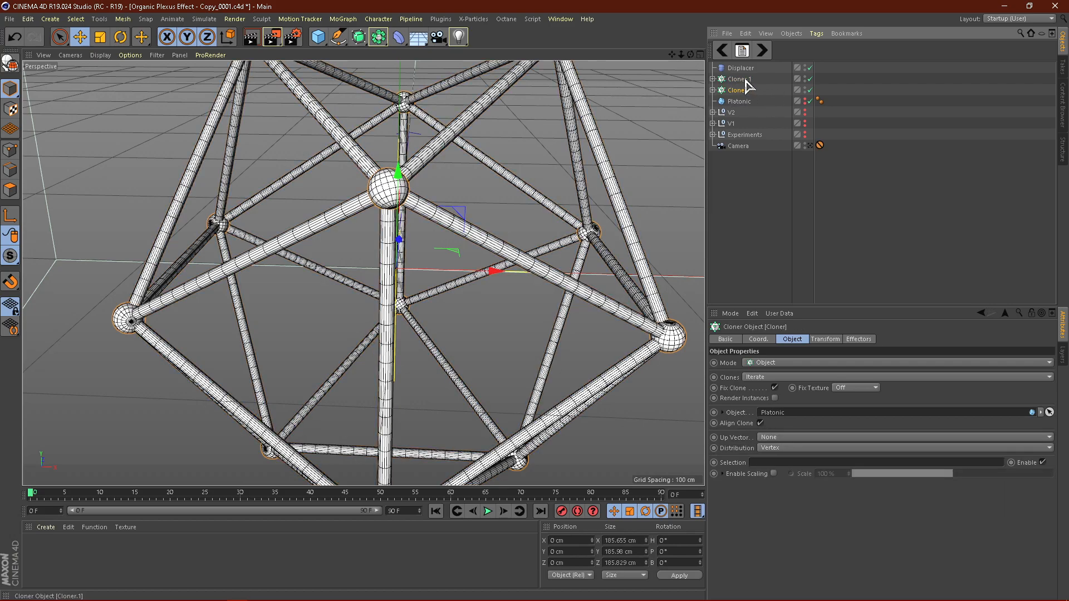
{"action": "left_click", "coordinate": [746, 80], "text": "ctrl"}
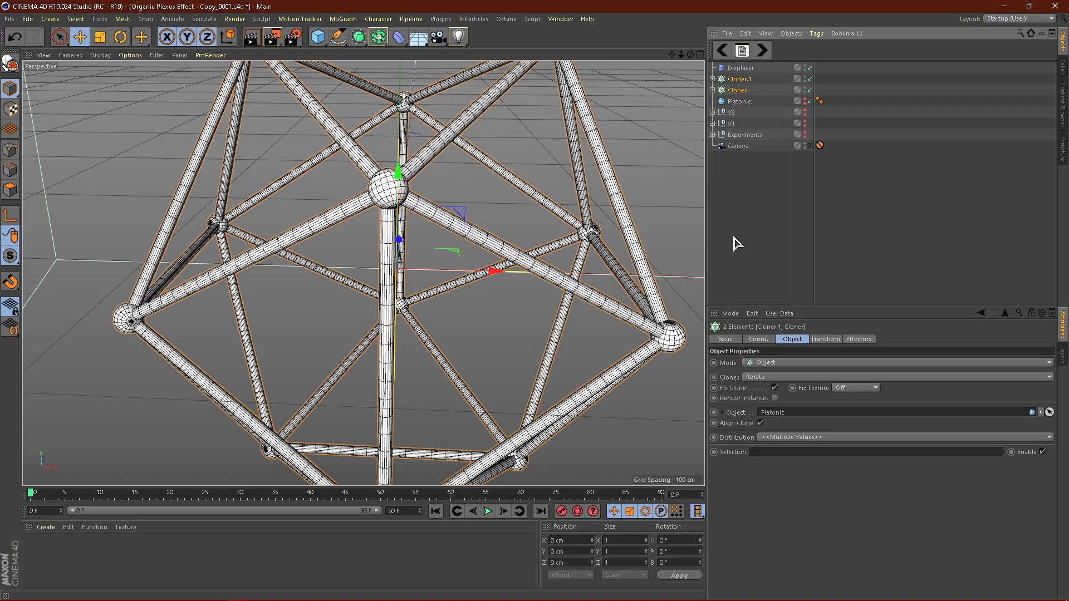
{"action": "key", "text": "alt+g"}
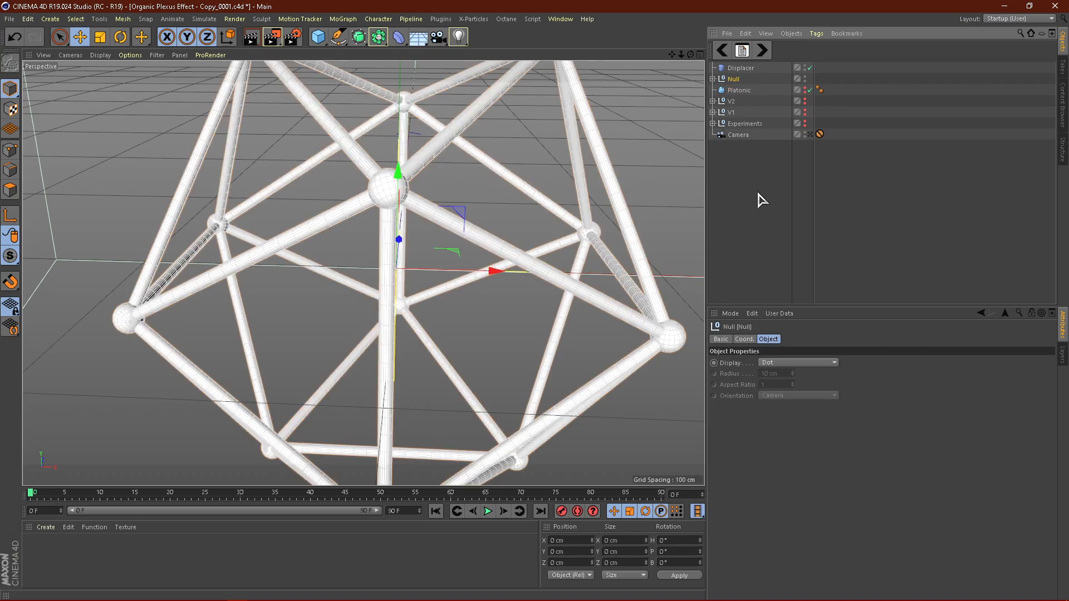
Make the Displacer a child of the Cylinder inside the Null's Cloner.1 hierarchy.
{"action": "left_click", "coordinate": [712, 79]}
{"action": "left_click", "coordinate": [719, 90]}
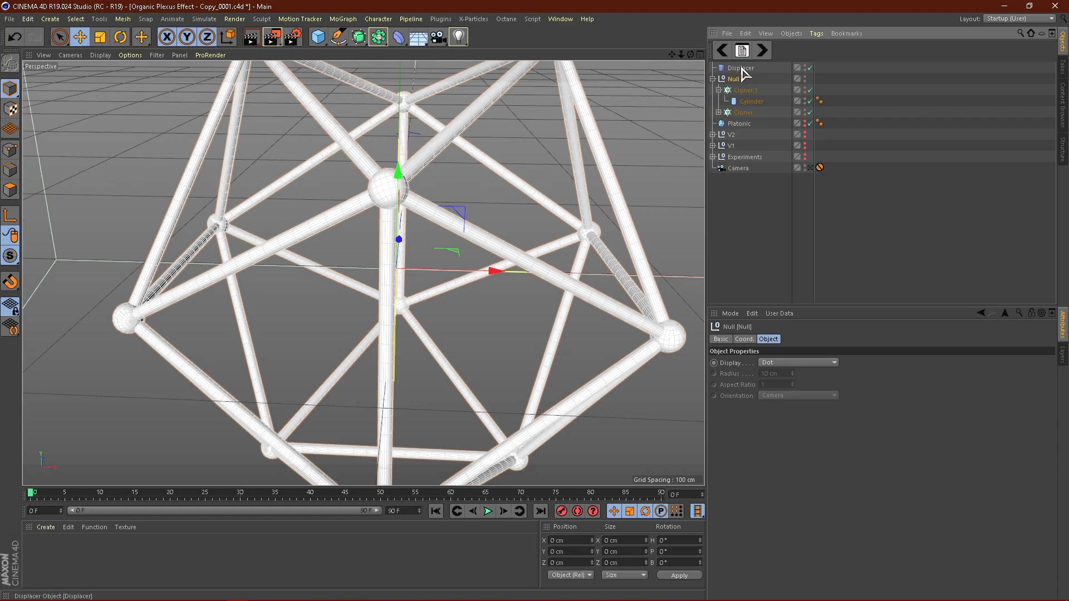
{"action": "left_click_drag", "start_coordinate": [747, 102], "coordinate": [747, 100]}
{"action": "left_click", "coordinate": [799, 222]}
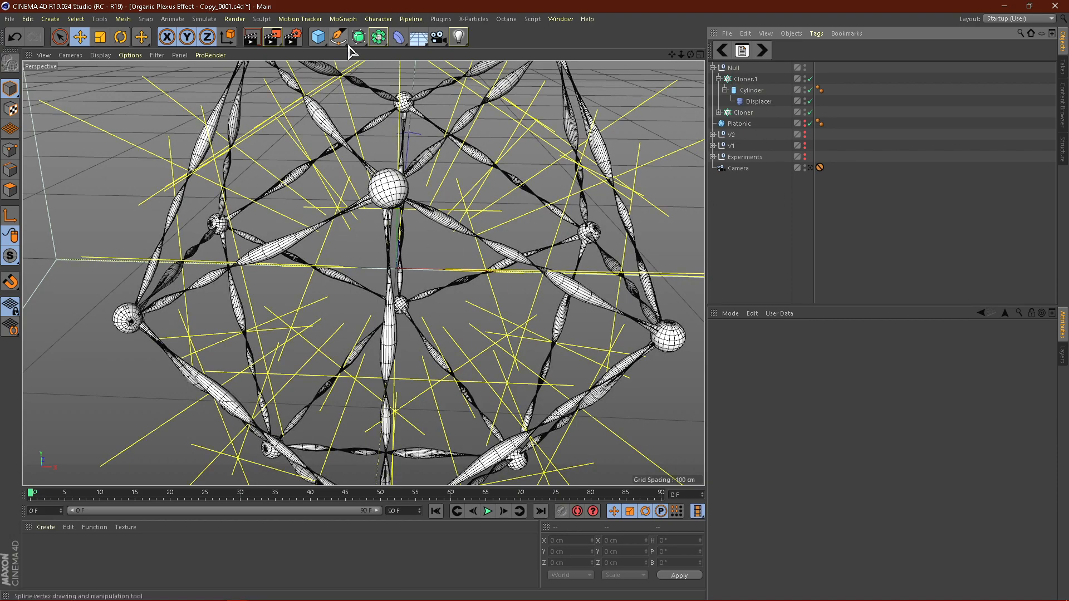
Add a Subdivision Surface inside the Null and make Cloner.1 its child so the cylinder struts are smoothed.
{"action": "left_click", "coordinate": [378, 36]}
{"action": "left_click", "coordinate": [383, 54]}
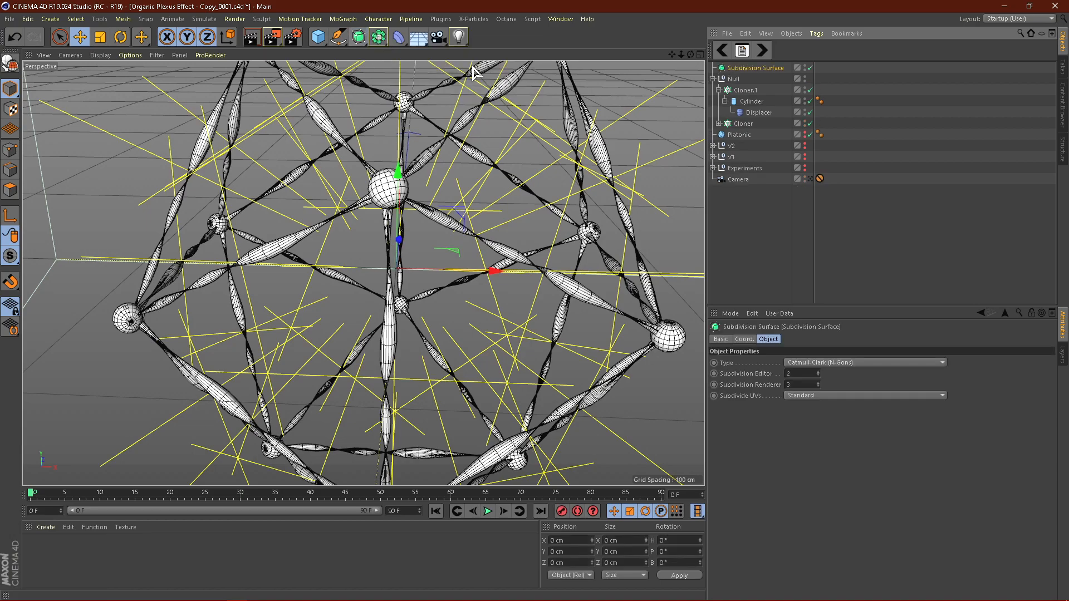
{"action": "left_click_drag", "start_coordinate": [750, 66], "coordinate": [745, 82]}
{"action": "left_click", "coordinate": [807, 202]}
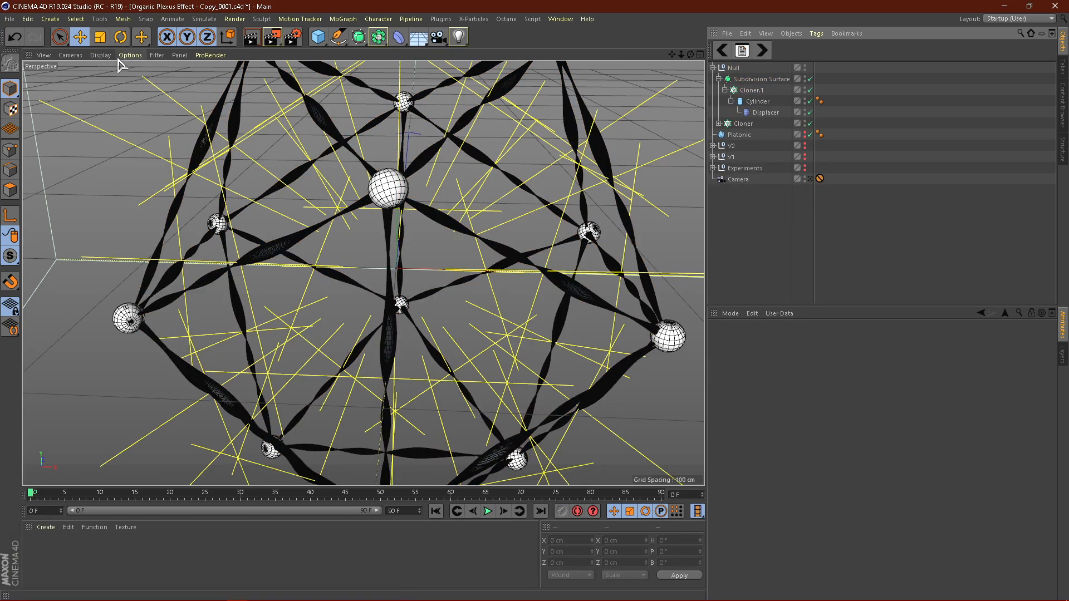
Switch the viewport to smooth shading without wireframe lines and inspect the displaced struts.
{"action": "left_click", "coordinate": [100, 55]}
{"action": "left_click", "coordinate": [114, 67]}
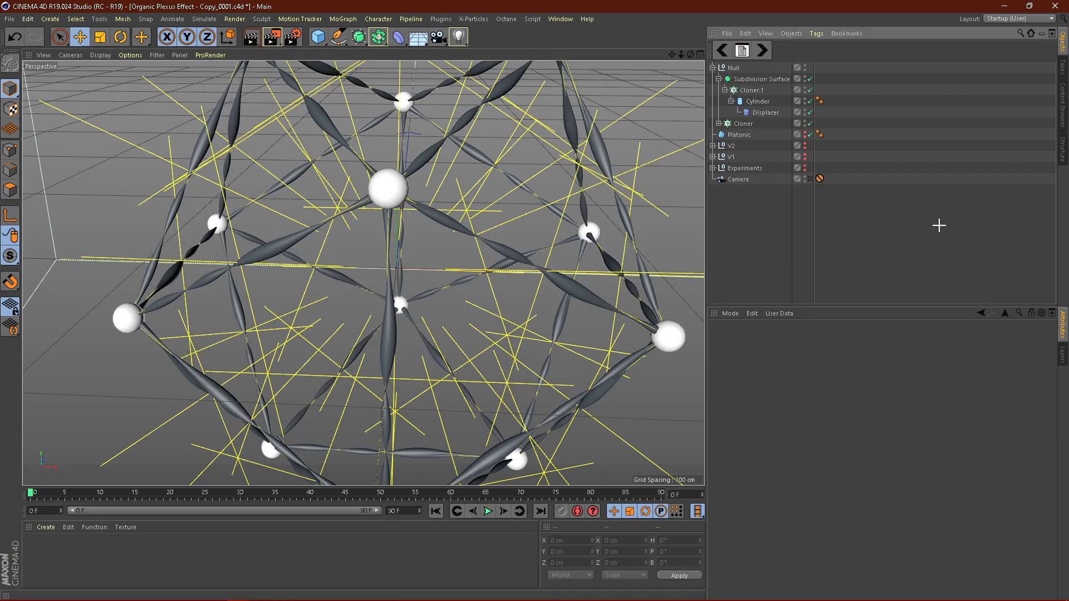
{"action": "scroll", "coordinate": [430, 263], "scroll_direction": "up", "scroll_amount": 10}
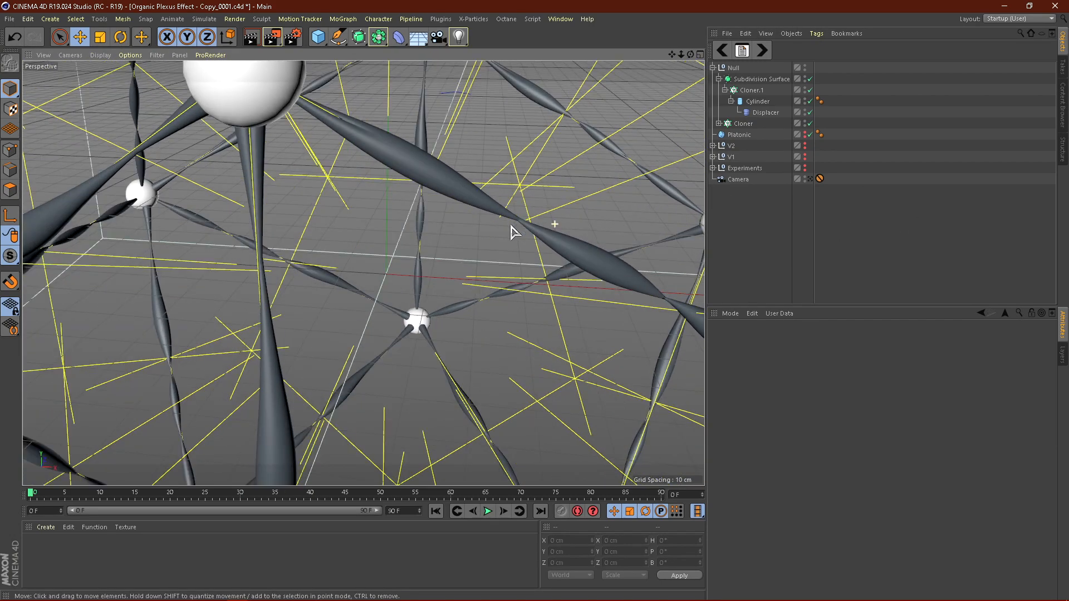
{"action": "left_click_drag", "start_coordinate": [511, 226], "coordinate": [551, 301], "text": "alt"}
{"action": "scroll", "coordinate": [507, 221], "scroll_direction": "down", "scroll_amount": 5}
Set the Displacer's height to 5 cm and inspect the struts up close.
{"action": "left_click", "coordinate": [765, 112]}
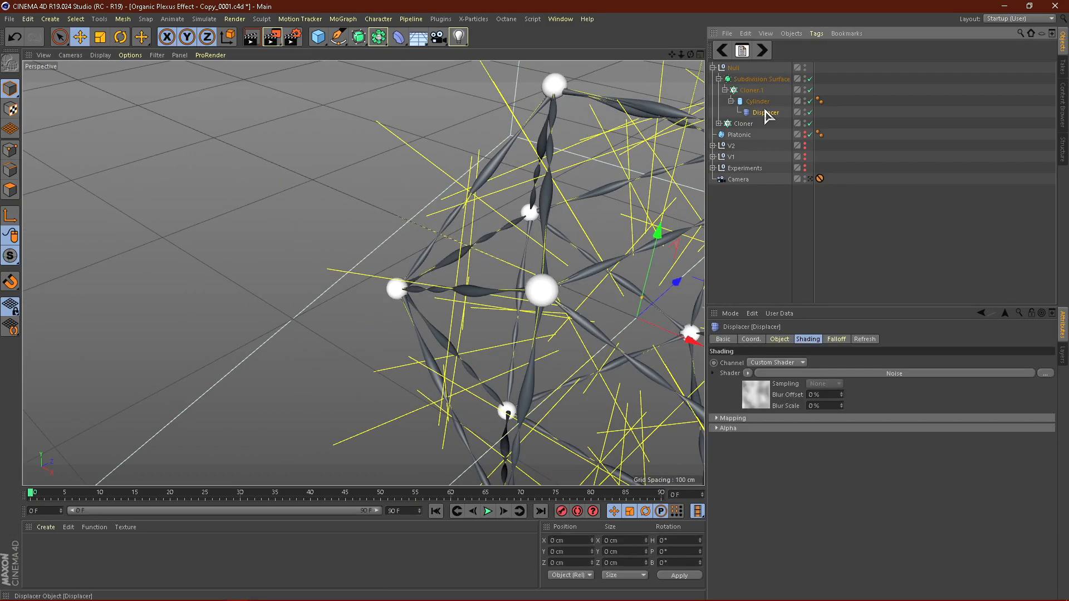
{"action": "left_click", "coordinate": [780, 340]}
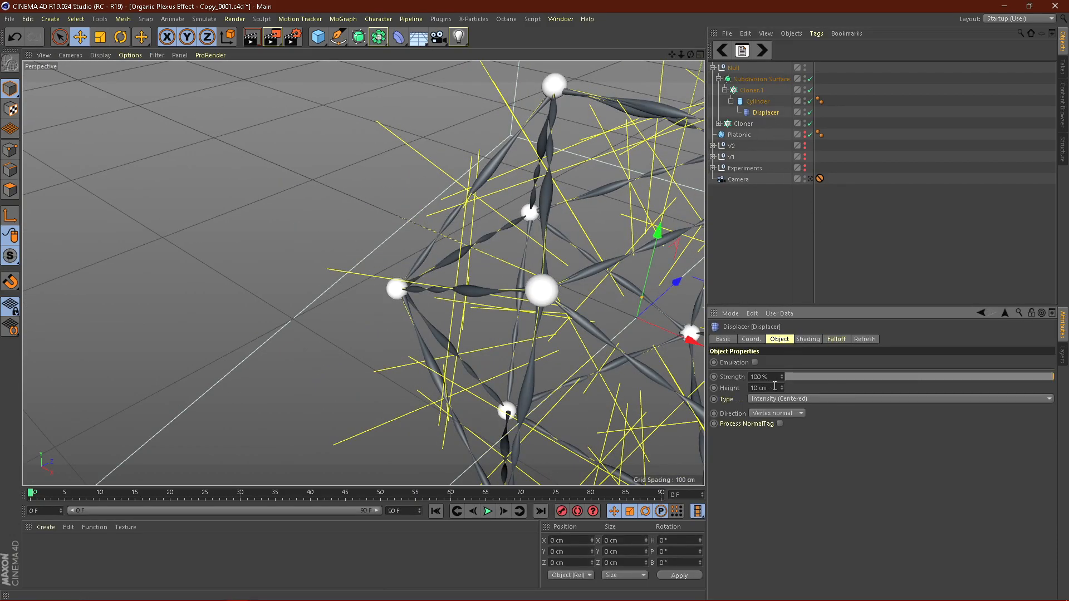
{"action": "left_click", "coordinate": [775, 387]}
{"action": "right_click_drag", "start_coordinate": [225, 297], "coordinate": [146, 295], "text": "alt"}
{"action": "mouse_move", "coordinate": [595, 311]}
{"action": "right_mouse_down", "text": "alt"}
{"action": "mouse_move", "coordinate": [585, 206]}
{"action": "mouse_move", "coordinate": [518, 203]}
{"action": "mouse_move", "coordinate": [549, 233]}
{"action": "mouse_move", "coordinate": [541, 229]}
{"action": "right_mouse_up", "text": "alt"}
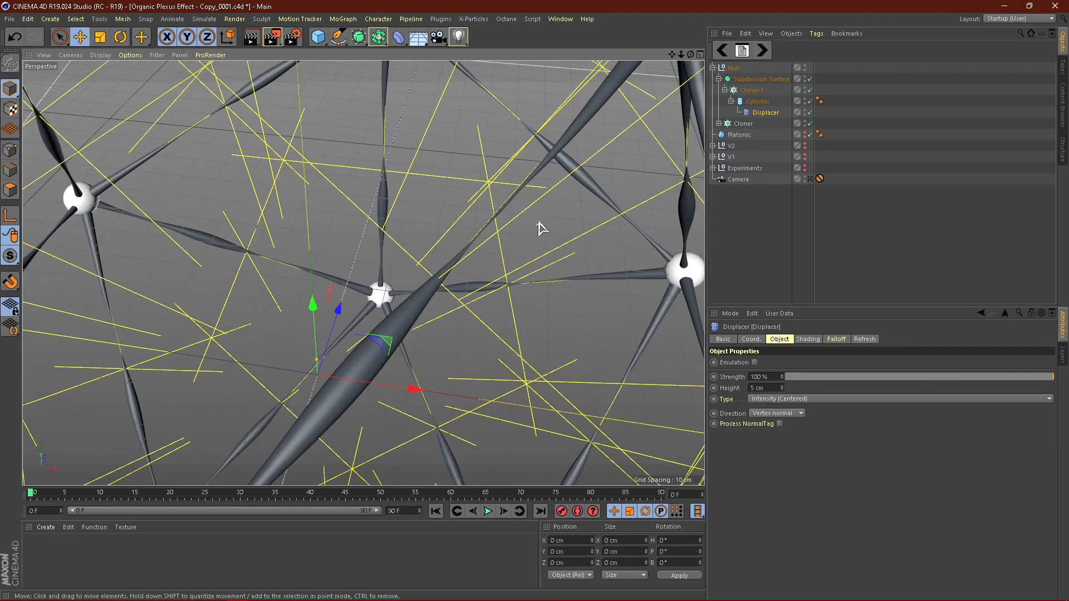
Try a global scale of 200 % on the Displacer's noise shader, and set it to 400 %.
{"action": "left_click", "coordinate": [807, 339]}
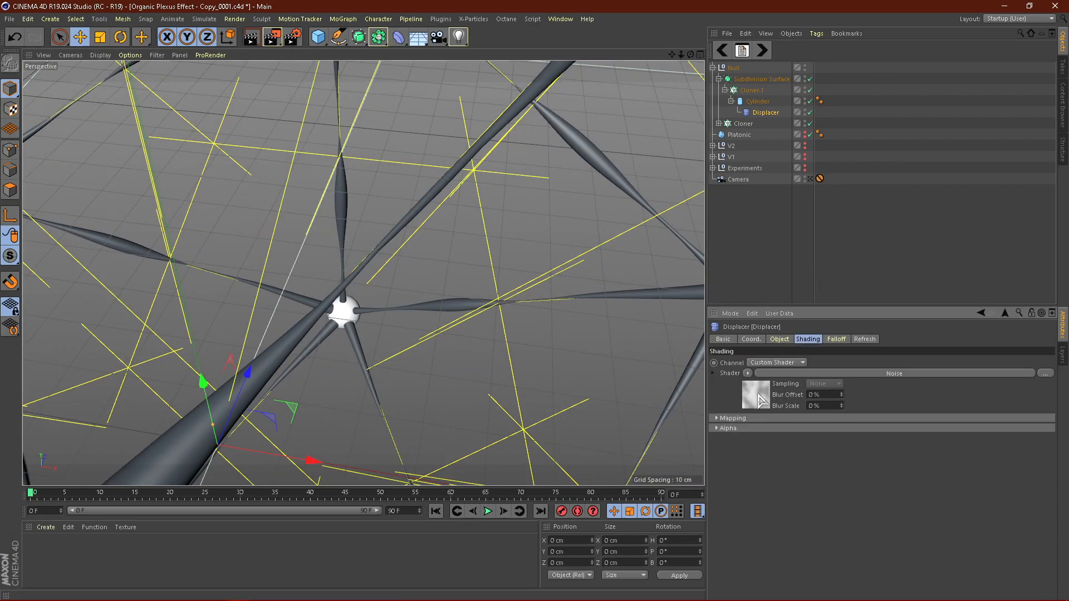
{"action": "left_click", "coordinate": [758, 397]}
{"action": "scroll", "coordinate": [1052, 463], "scroll_direction": "down", "scroll_amount": 2}
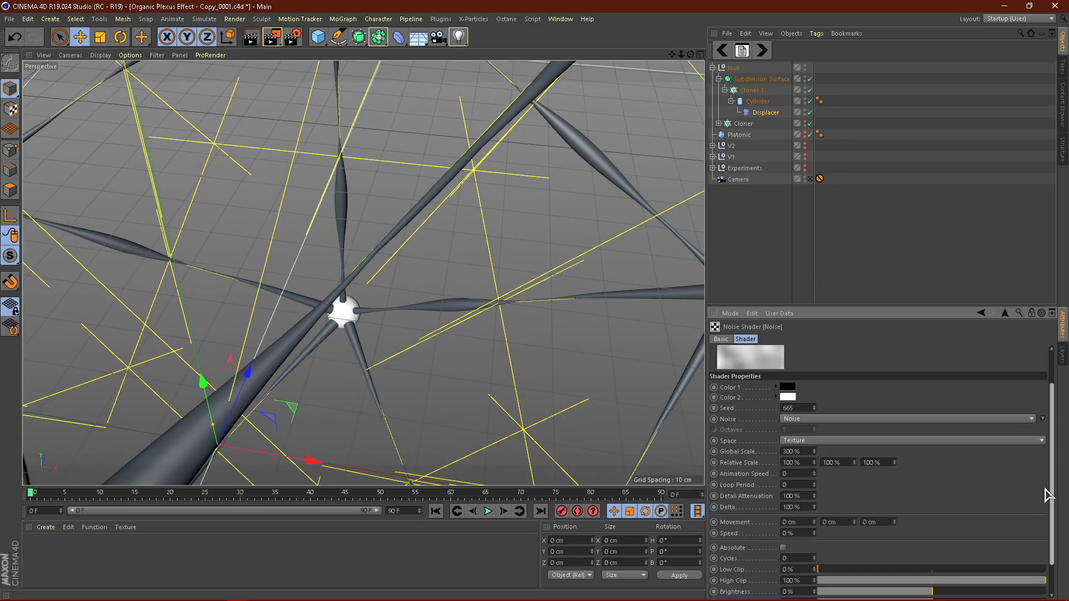
{"action": "left_click", "coordinate": [806, 452]}
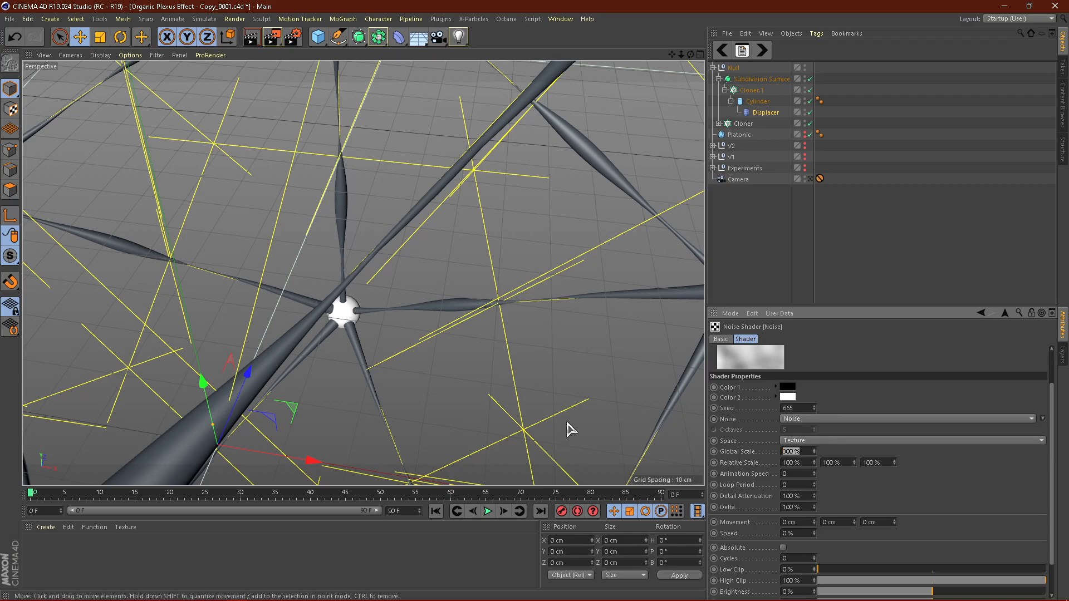
{"action": "key", "text": "Return"}
{"action": "right_click_drag", "start_coordinate": [425, 328], "coordinate": [272, 295], "text": "alt"}
{"action": "left_click_drag", "start_coordinate": [370, 322], "coordinate": [398, 321], "text": "alt"}
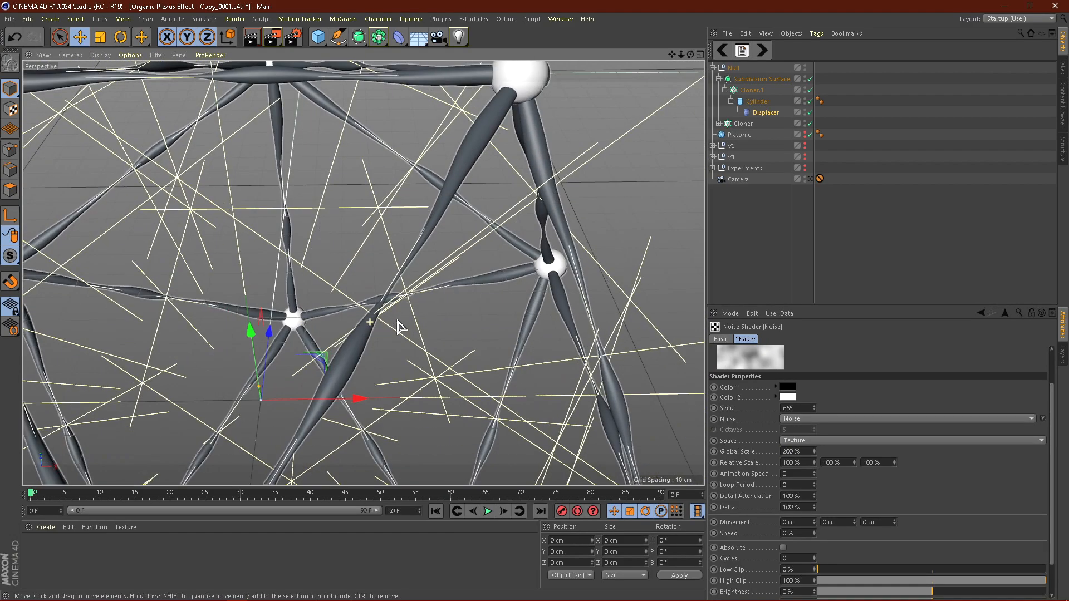
{"action": "left_click", "coordinate": [797, 451]}
{"action": "type", "text": "40"}
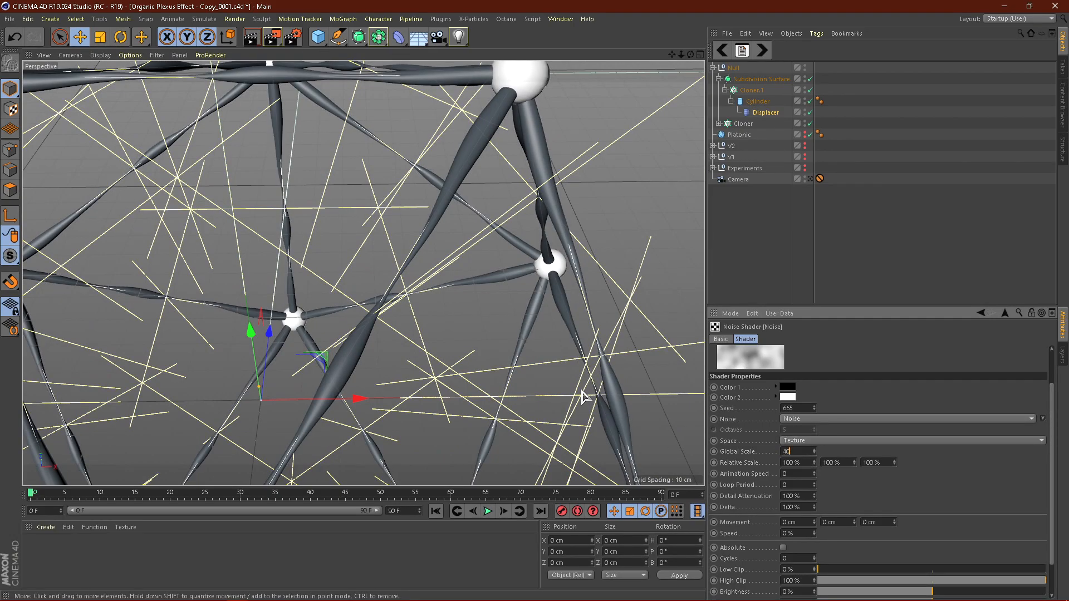
{"action": "type", "text": "0"}
{"action": "key", "text": "Return"}
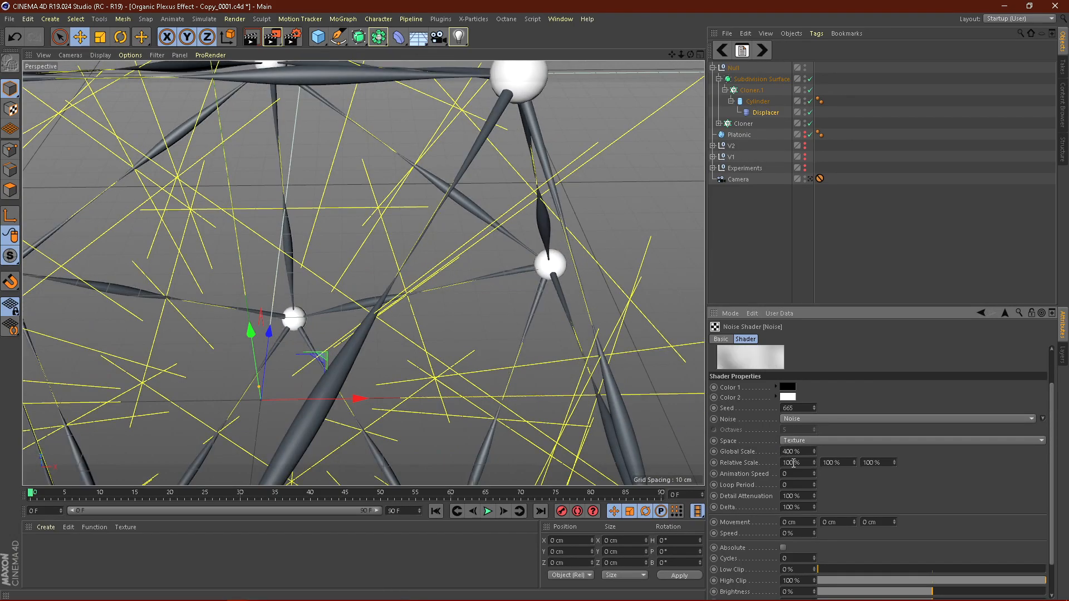
Set the noise shader's contrast to -35 % and check the struts' shape.
{"action": "scroll", "coordinate": [940, 576], "scroll_direction": "down", "scroll_amount": 3}
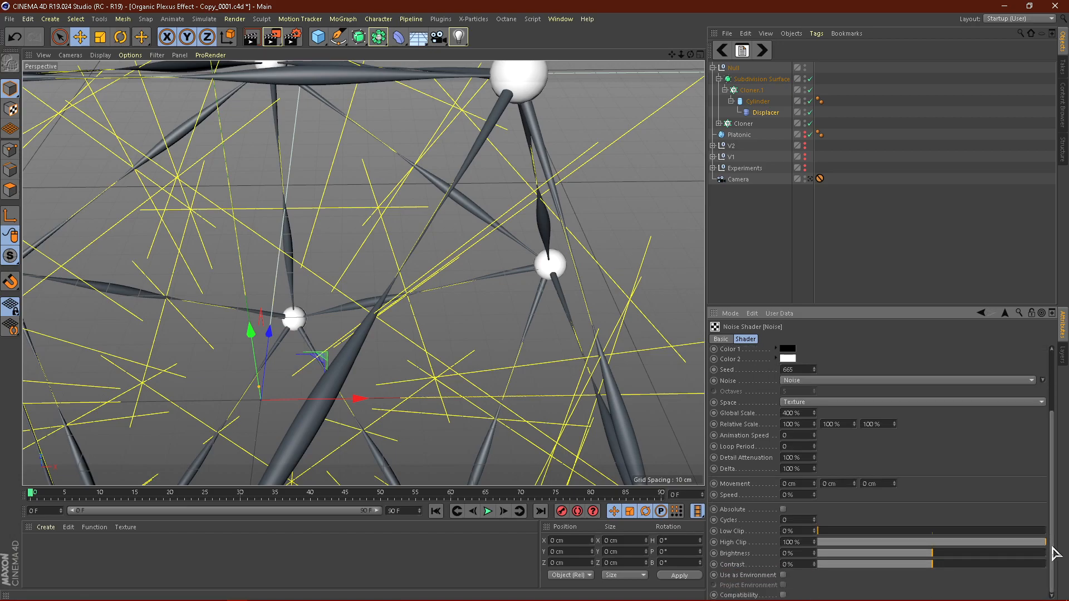
{"action": "left_click_drag", "start_coordinate": [934, 566], "coordinate": [893, 566]}
{"action": "scroll", "coordinate": [396, 256], "scroll_direction": "down", "scroll_amount": 3}
{"action": "mouse_move", "coordinate": [403, 258]}
{"action": "left_mouse_down", "text": "alt"}
{"action": "mouse_move", "coordinate": [349, 349]}
{"action": "mouse_move", "coordinate": [525, 264]}
{"action": "mouse_move", "coordinate": [353, 269]}
{"action": "mouse_move", "coordinate": [419, 227]}
{"action": "mouse_move", "coordinate": [403, 231]}
{"action": "mouse_move", "coordinate": [390, 245]}
{"action": "mouse_move", "coordinate": [423, 261]}
{"action": "mouse_move", "coordinate": [401, 268]}
{"action": "mouse_move", "coordinate": [461, 280]}
{"action": "left_mouse_up", "text": "alt"}
{"action": "scroll", "coordinate": [519, 261], "scroll_direction": "up", "scroll_amount": 3}
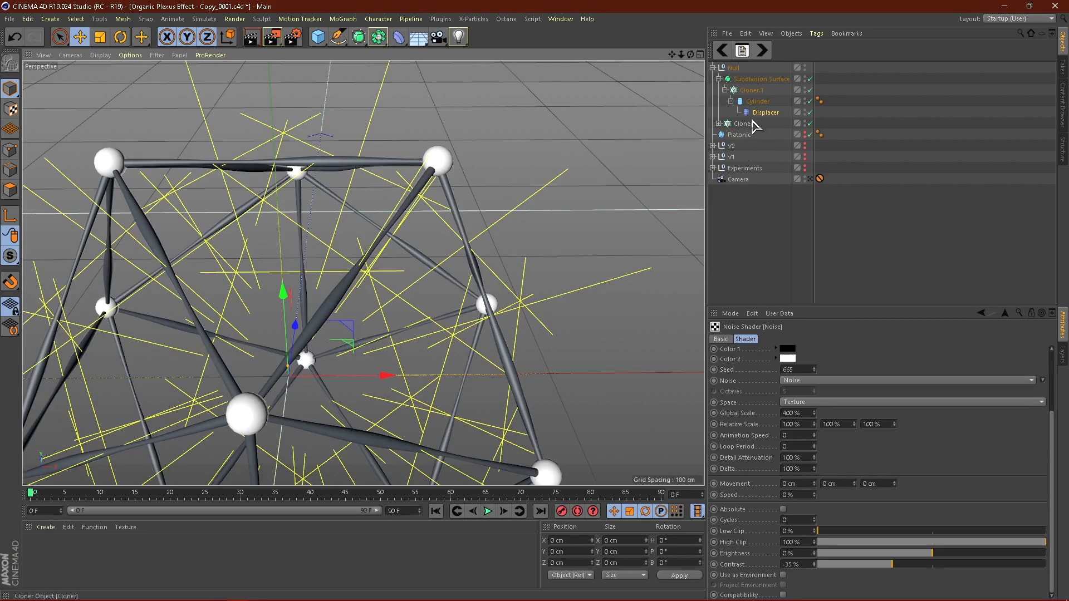
Review the Displacer's object properties and inspect the strut structure from several distances.
{"action": "left_click", "coordinate": [760, 111]}
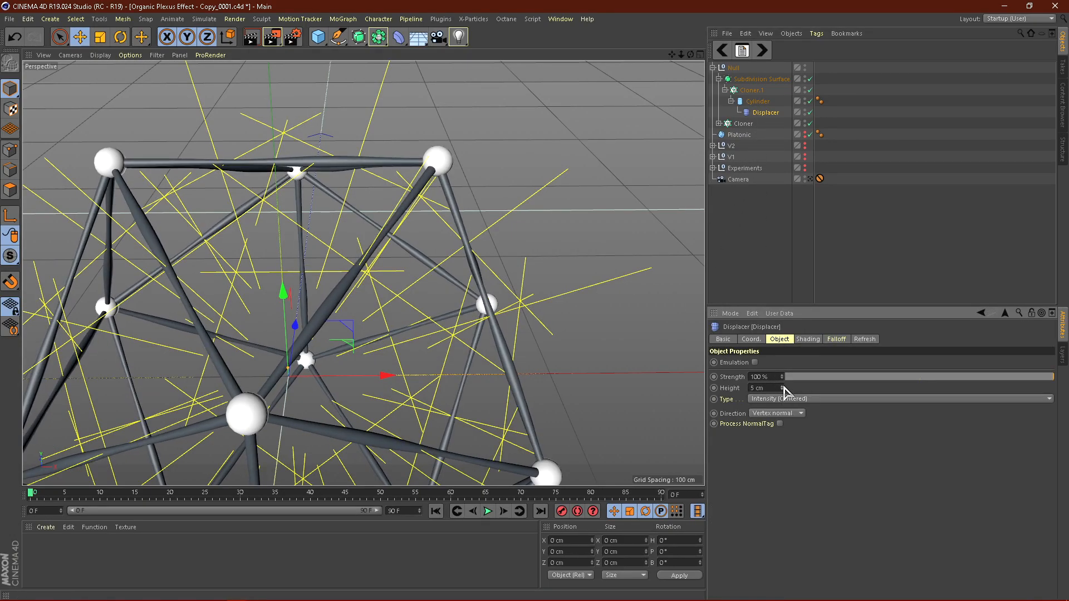
{"action": "left_click", "coordinate": [821, 271]}
{"action": "right_click_drag", "start_coordinate": [432, 289], "coordinate": [397, 217], "text": "alt"}
{"action": "mouse_move", "coordinate": [410, 210]}
{"action": "left_mouse_down", "text": "alt"}
{"action": "mouse_move", "coordinate": [367, 216]}
{"action": "mouse_move", "coordinate": [411, 223]}
{"action": "left_mouse_up", "text": "alt"}
{"action": "scroll", "coordinate": [433, 214], "scroll_direction": "down", "scroll_amount": 6}
{"action": "scroll", "coordinate": [301, 400], "scroll_direction": "up", "scroll_amount": 4}
{"action": "scroll", "coordinate": [279, 401], "scroll_direction": "up", "scroll_amount": 8}
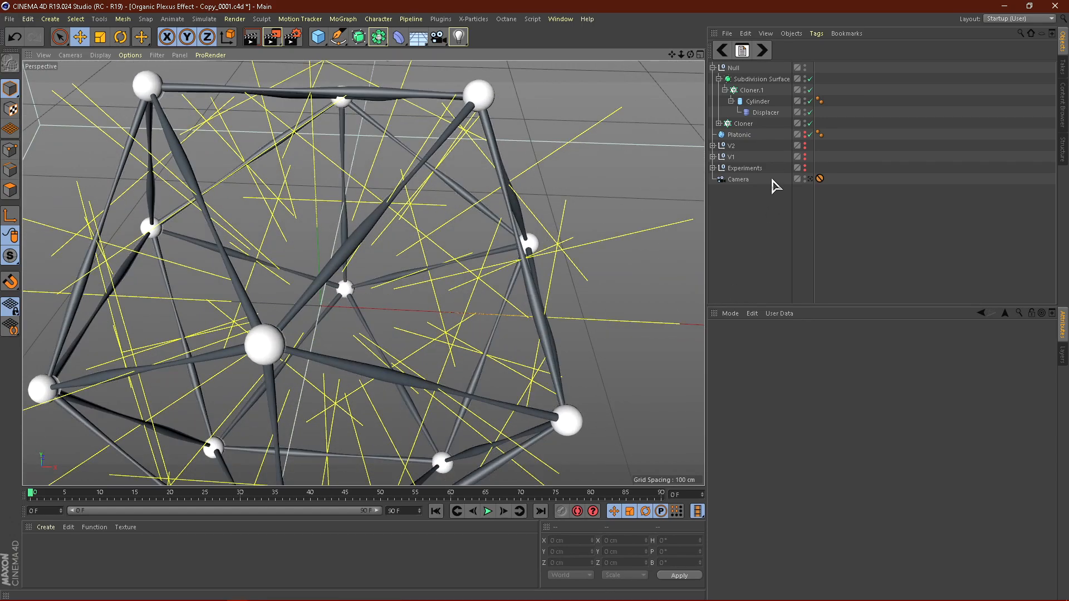
Duplicate the cylinder's Displacer by copying and pasting it into the scene.
{"action": "left_click", "coordinate": [767, 113]}
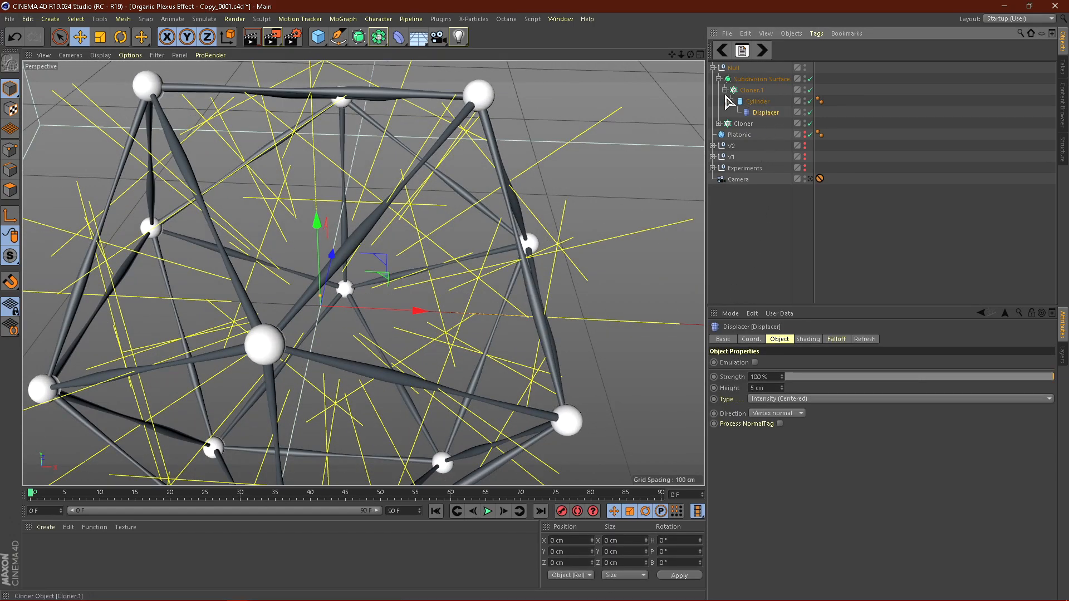
{"action": "key", "text": "ctrl+c"}
{"action": "key", "text": "ctrl+v"}
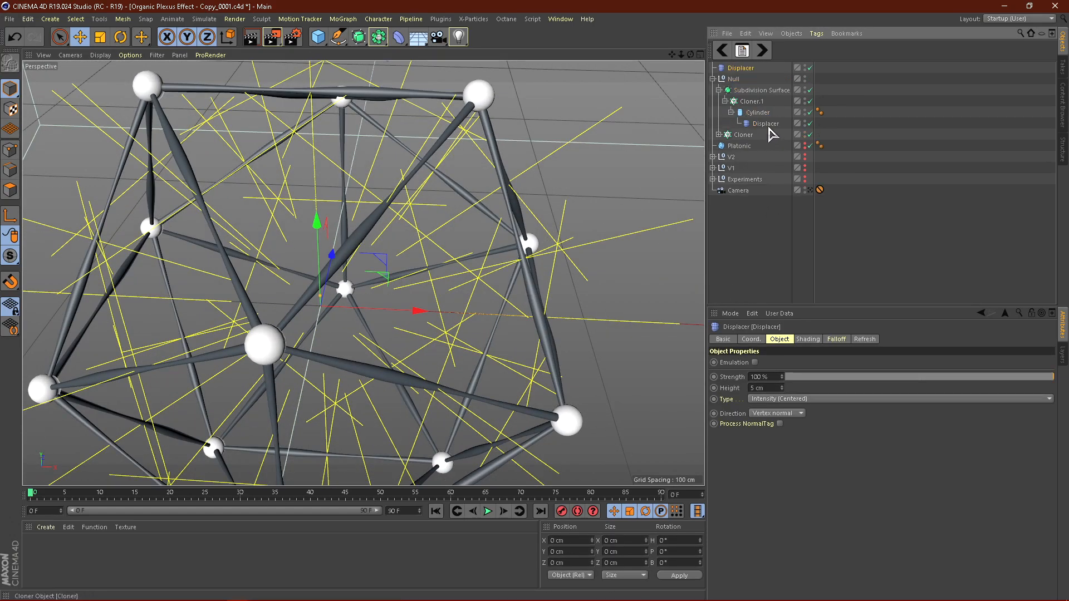
Place the duplicated Displacer under the Sphere inside the Cloner.
{"action": "left_click", "coordinate": [713, 79]}
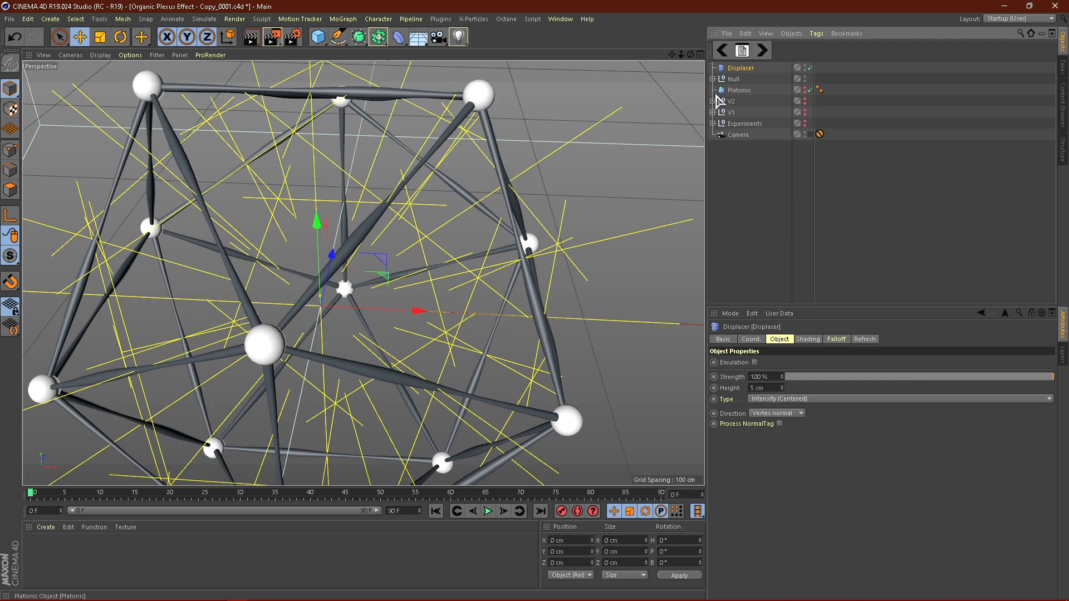
{"action": "left_click", "coordinate": [713, 79]}
{"action": "left_click", "coordinate": [719, 90]}
{"action": "left_click", "coordinate": [728, 102]}
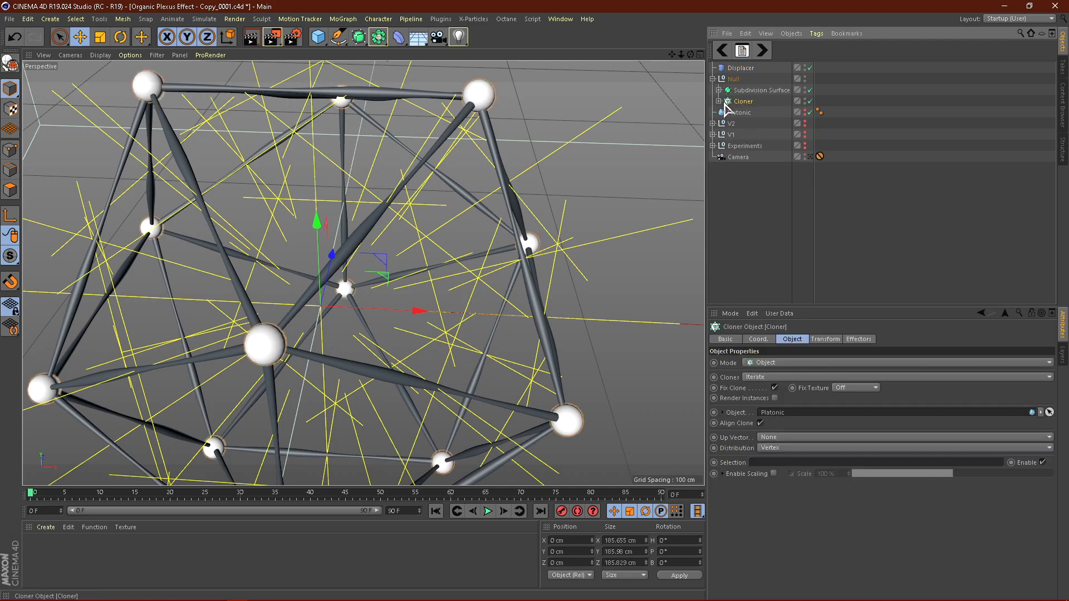
{"action": "left_click", "coordinate": [719, 102]}
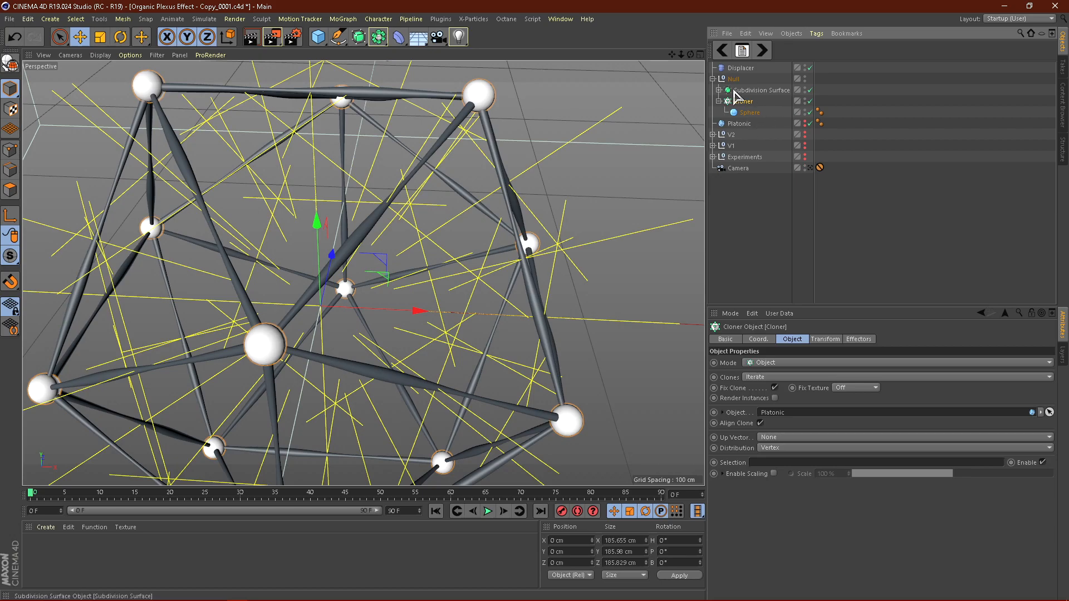
{"action": "left_click_drag", "start_coordinate": [752, 116], "coordinate": [752, 115]}
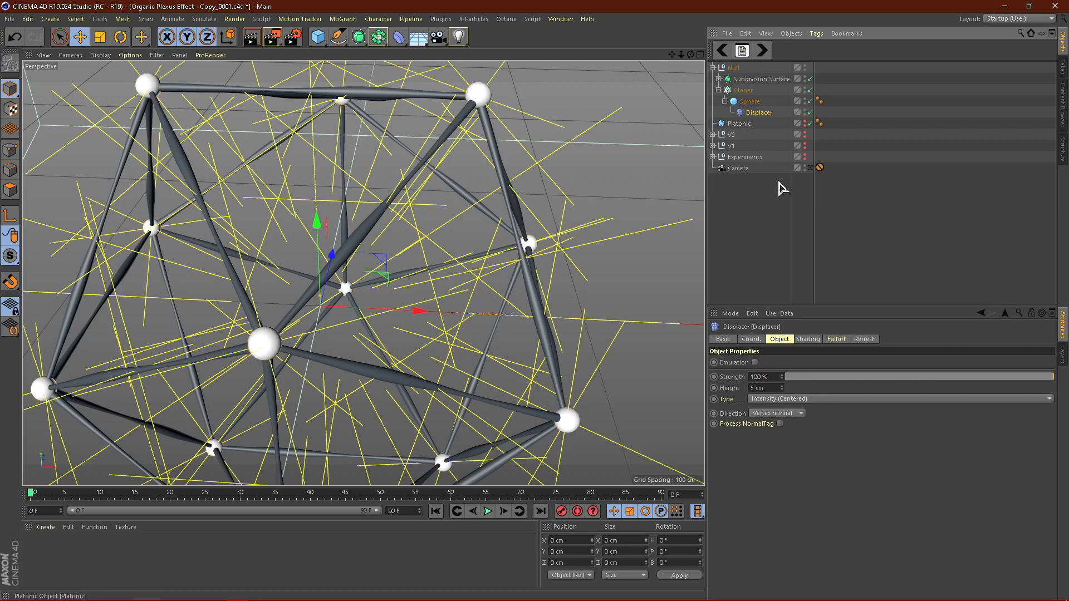
{"action": "left_click", "coordinate": [819, 234]}
Add a second Subdivision Surface to the null and make the sphere Cloner its child.
{"action": "left_click_drag", "start_coordinate": [357, 41], "coordinate": [424, 57]}
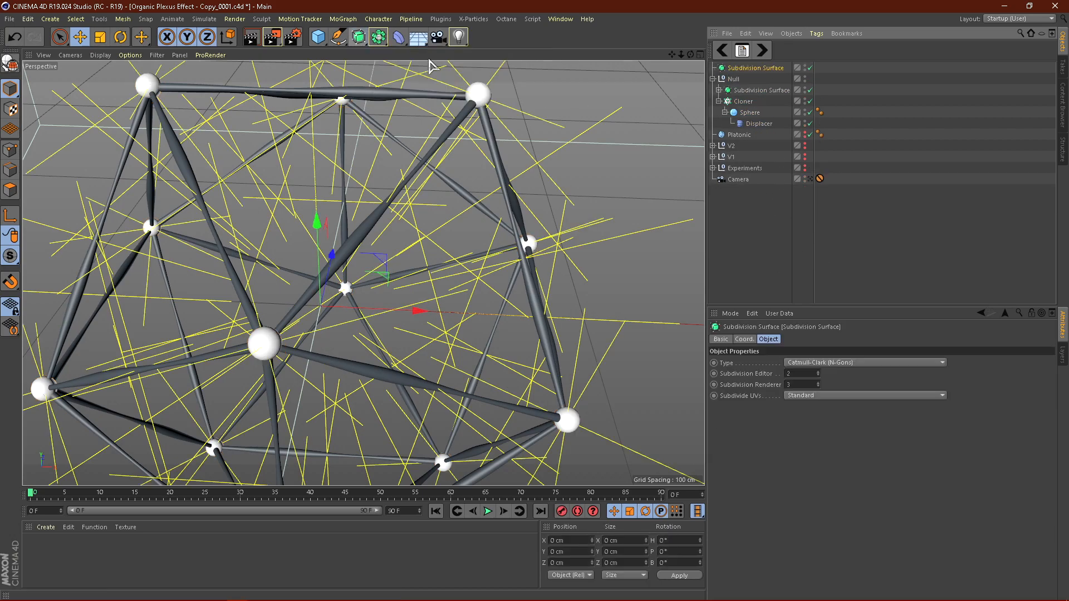
{"action": "left_click_drag", "start_coordinate": [755, 70], "coordinate": [752, 101]}
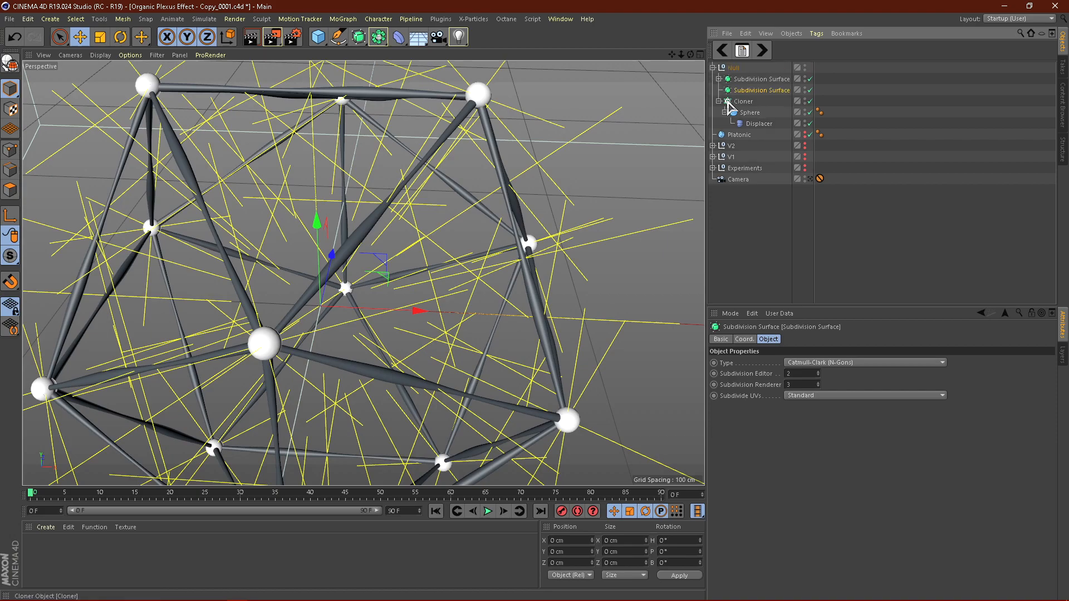
{"action": "left_click", "coordinate": [744, 102]}
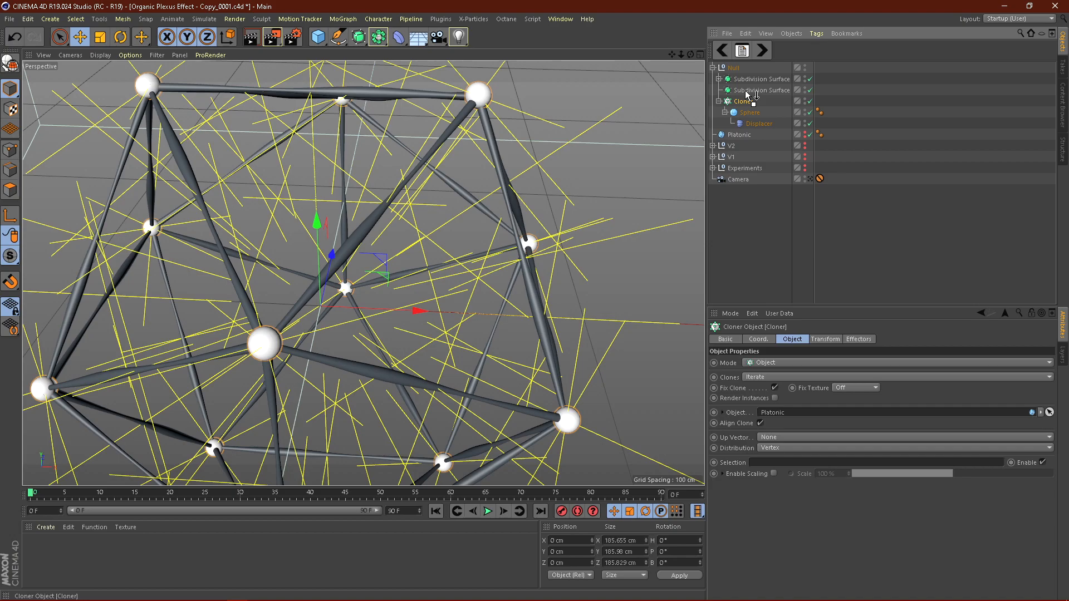
{"action": "left_click_drag", "start_coordinate": [748, 96], "coordinate": [749, 91]}
{"action": "left_click", "coordinate": [795, 250]}
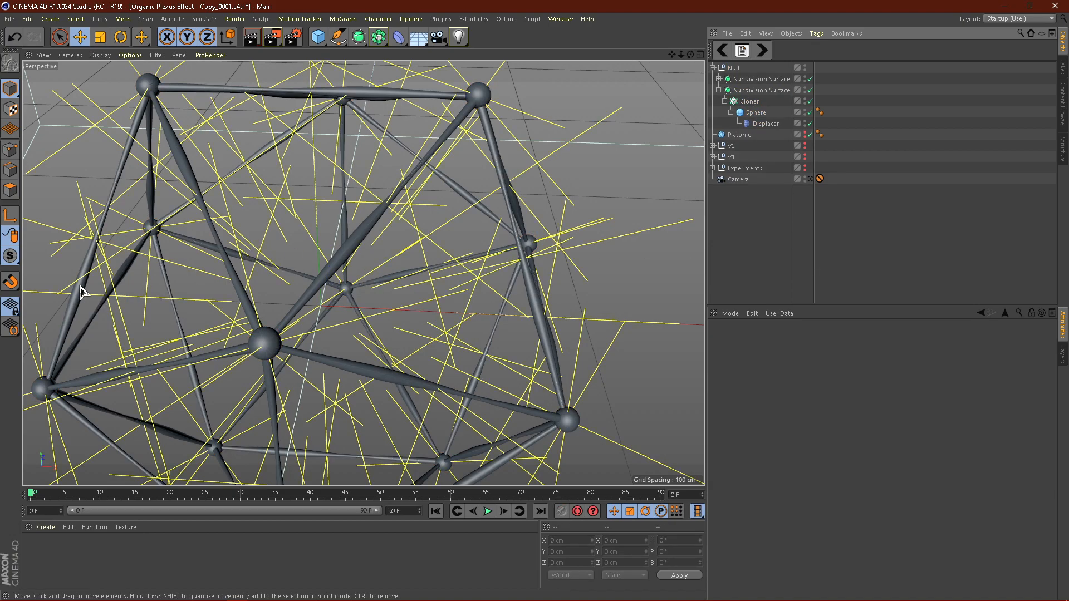
Set the global scale of the sphere Displacer's noise shader to 100 %.
{"action": "scroll", "coordinate": [290, 355], "scroll_direction": "up", "scroll_amount": 6}
{"action": "scroll", "coordinate": [338, 313], "scroll_direction": "down", "scroll_amount": 2}
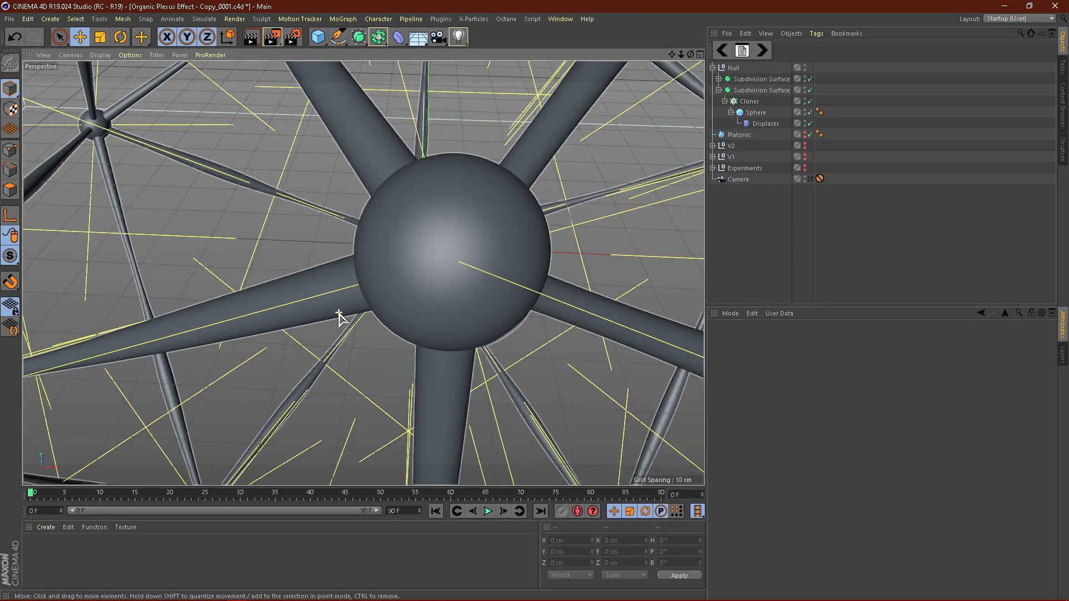
{"action": "left_click_drag", "start_coordinate": [459, 302], "coordinate": [641, 223], "text": "alt"}
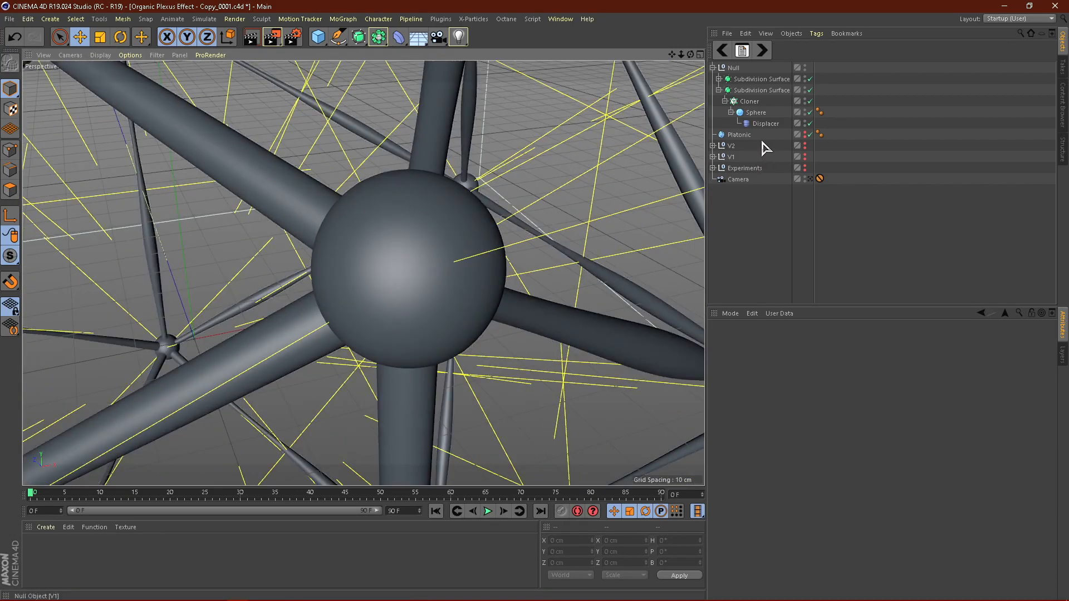
{"action": "left_click", "coordinate": [766, 125]}
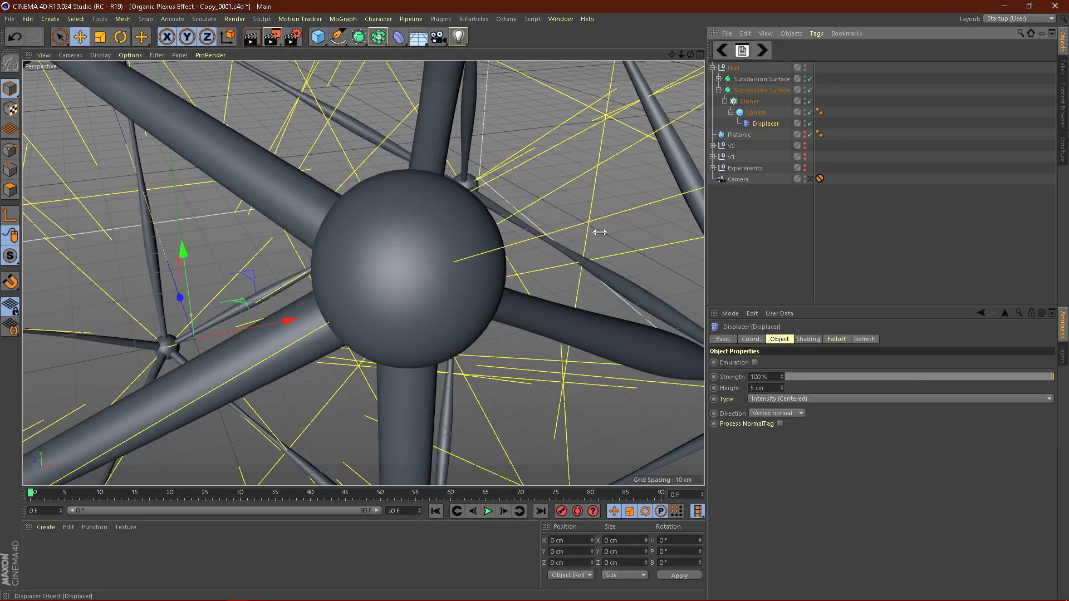
{"action": "left_click", "coordinate": [808, 340]}
{"action": "left_click", "coordinate": [769, 398]}
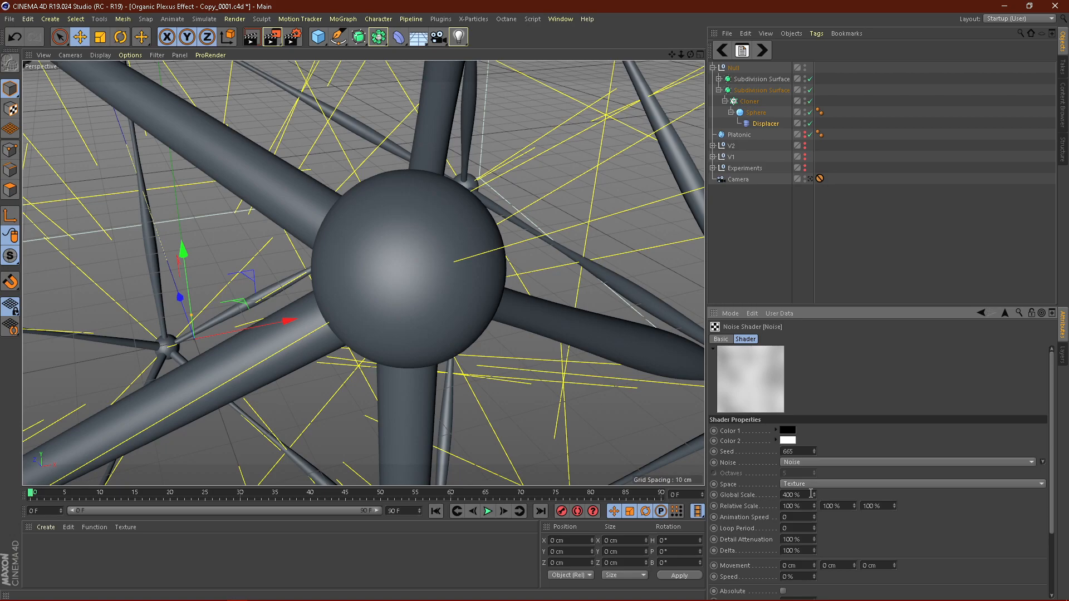
{"action": "type", "text": "400"}
{"action": "key", "text": "Return"}
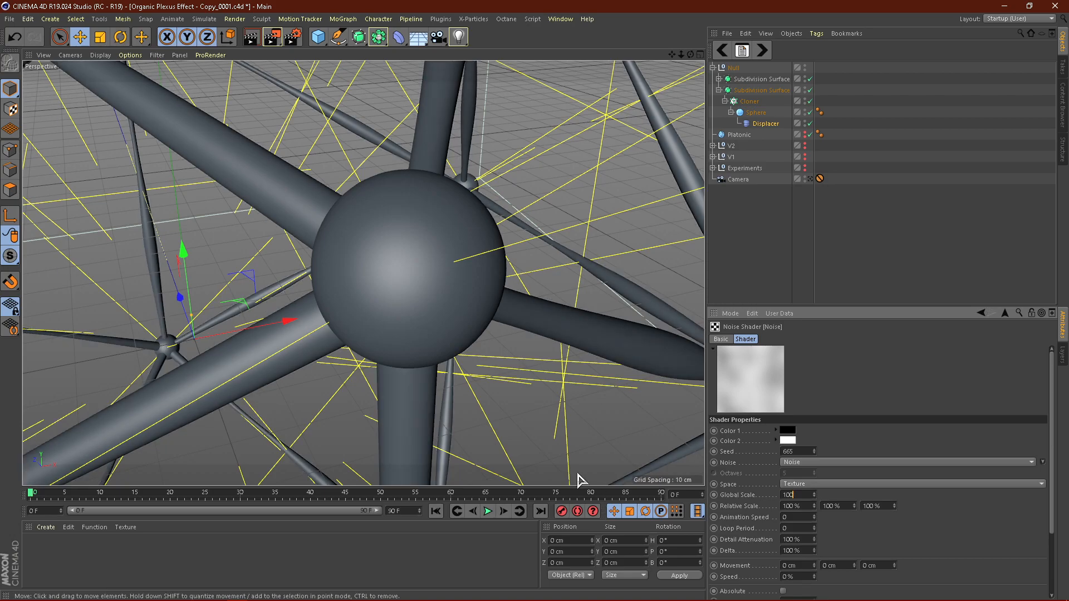
{"action": "type", "text": "100"}
{"action": "key", "text": "Return"}
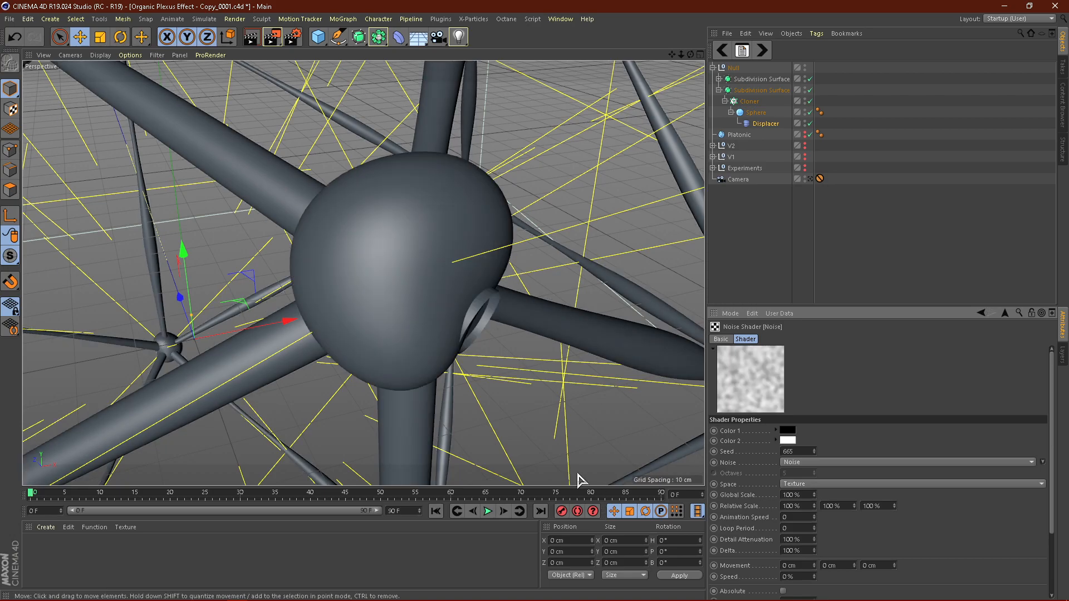
Set the sphere Subdivision Surface's editor subdivision to 3 and review the settings of the Cloner and Sphere beneath it.
{"action": "left_click", "coordinate": [790, 241]}
{"action": "scroll", "coordinate": [392, 298], "scroll_direction": "down", "scroll_amount": 2}
{"action": "scroll", "coordinate": [429, 306], "scroll_direction": "down", "scroll_amount": 2}
{"action": "left_click_drag", "start_coordinate": [403, 313], "coordinate": [355, 304], "text": "alt"}
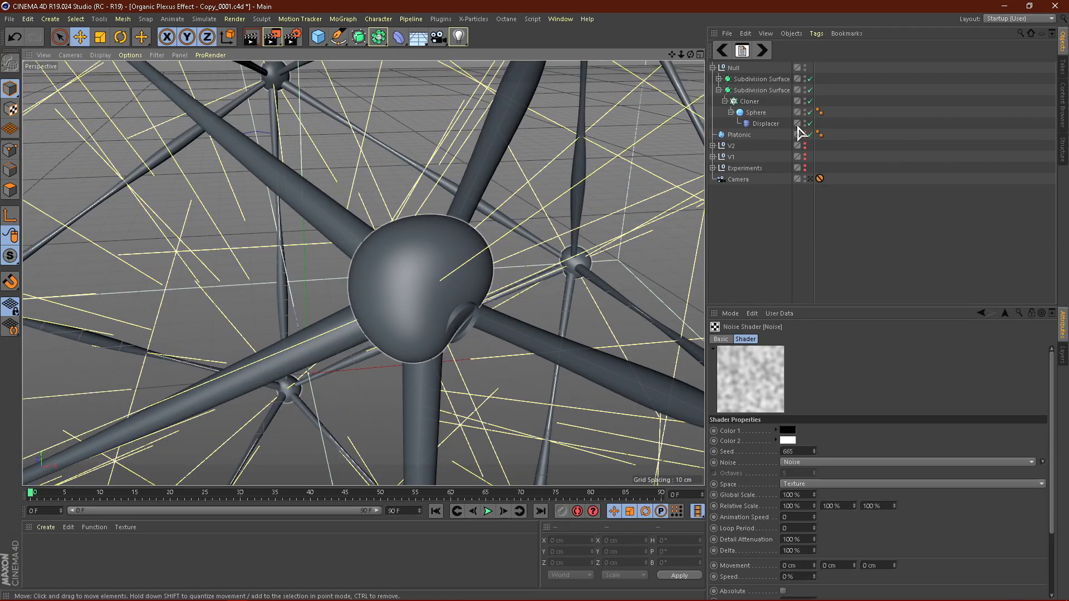
{"action": "left_click", "coordinate": [761, 91]}
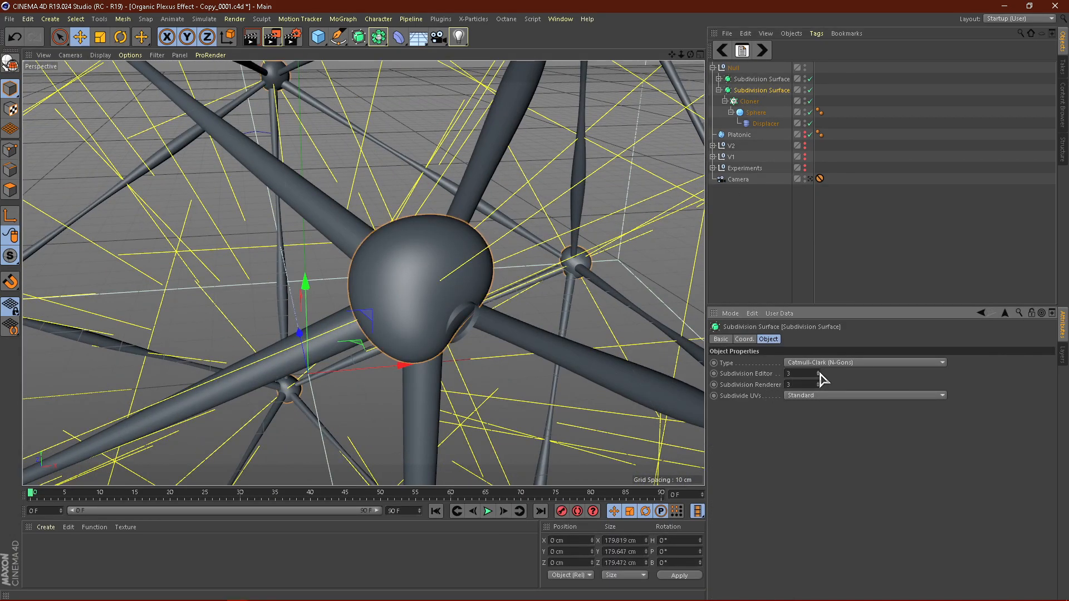
{"action": "left_click", "coordinate": [750, 101]}
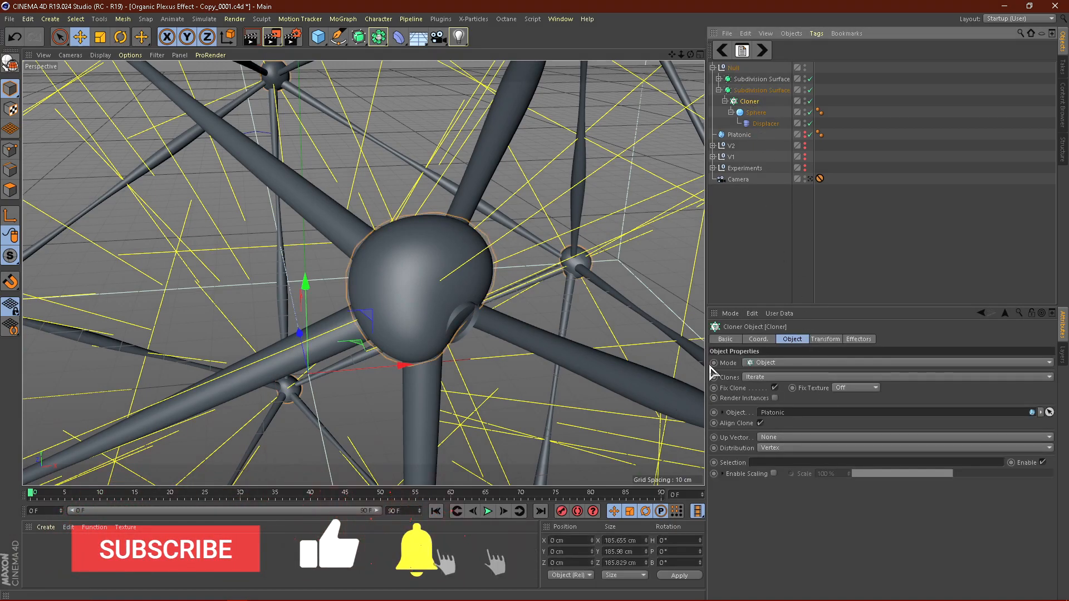
{"action": "left_click", "coordinate": [754, 112]}
{"action": "left_click", "coordinate": [752, 101]}
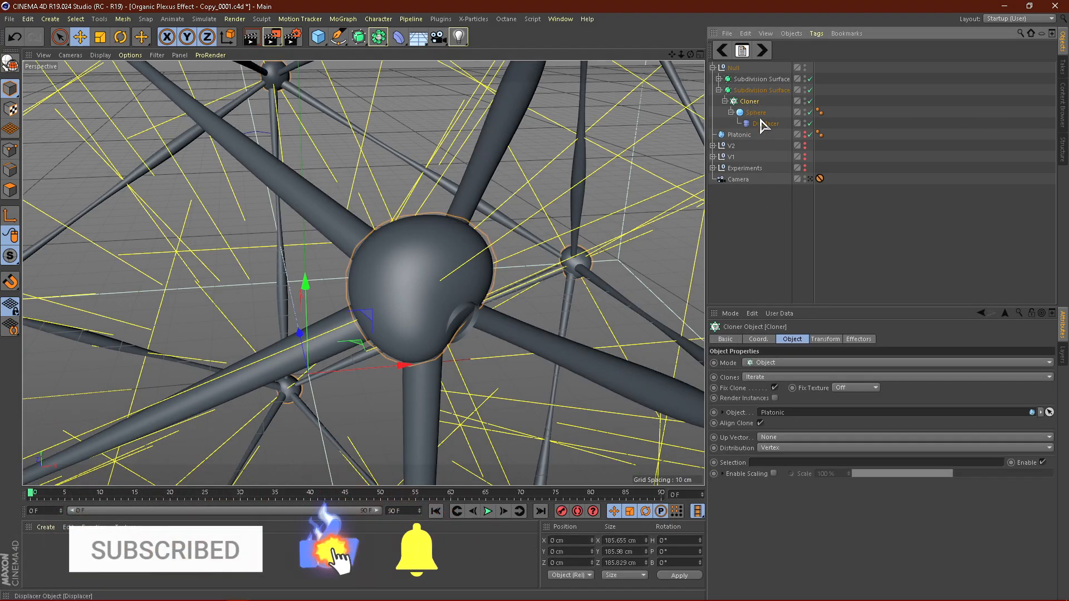
{"action": "left_click", "coordinate": [761, 90]}
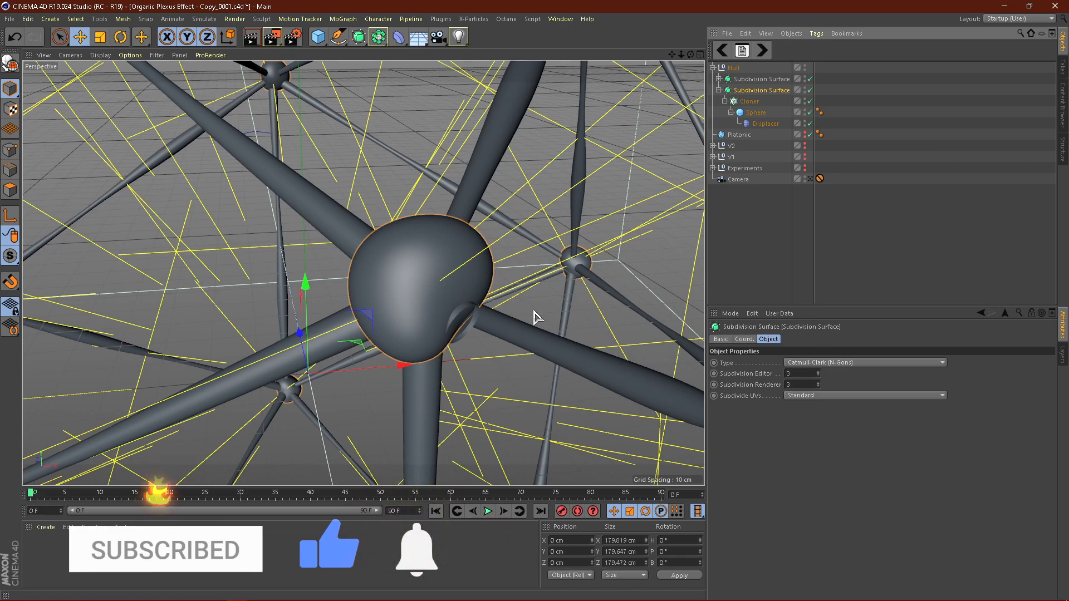
Inspect where the struts poke through the deformed sphere and set the cylinder's height to 106 cm.
{"action": "scroll", "coordinate": [462, 253], "scroll_direction": "down", "scroll_amount": 3}
{"action": "scroll", "coordinate": [372, 304], "scroll_direction": "down", "scroll_amount": 1}
{"action": "scroll", "coordinate": [372, 304], "scroll_direction": "down", "scroll_amount": 2}
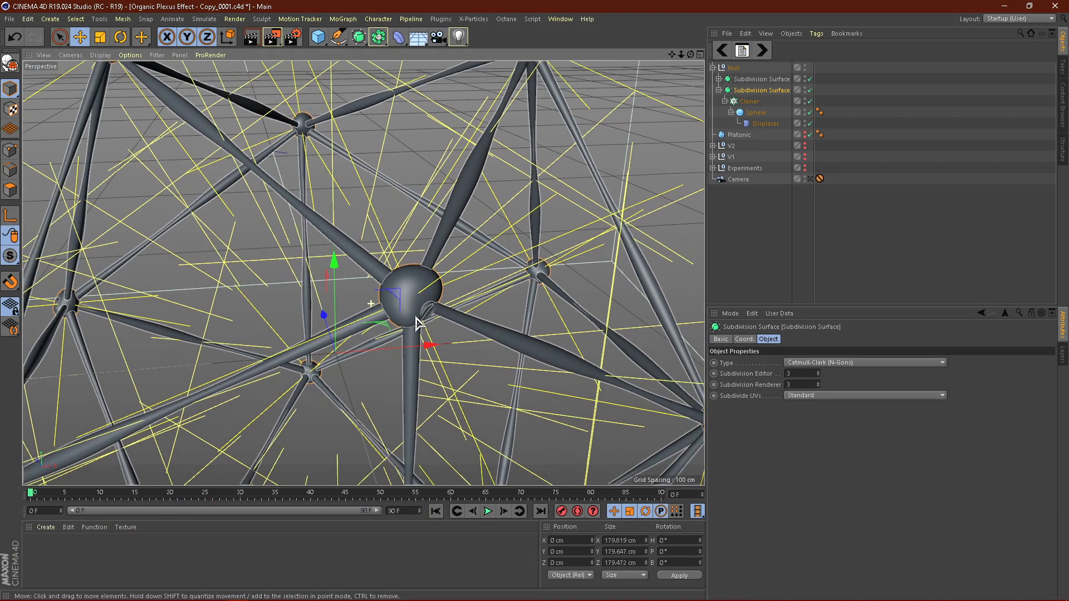
{"action": "scroll", "coordinate": [437, 317], "scroll_direction": "up", "scroll_amount": 5}
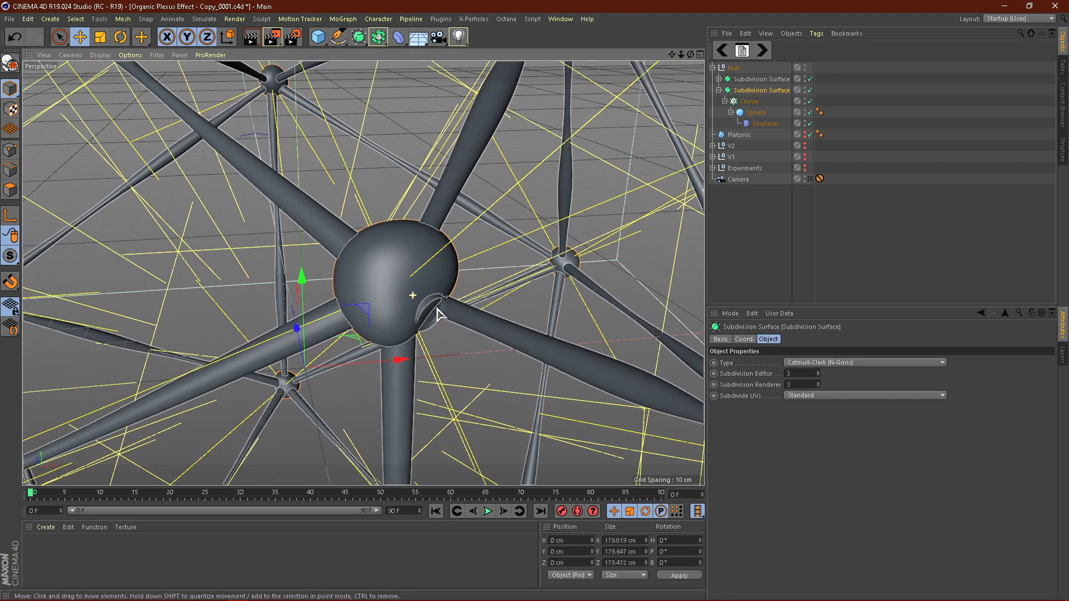
{"action": "left_click_drag", "start_coordinate": [399, 308], "coordinate": [355, 296], "text": "alt"}
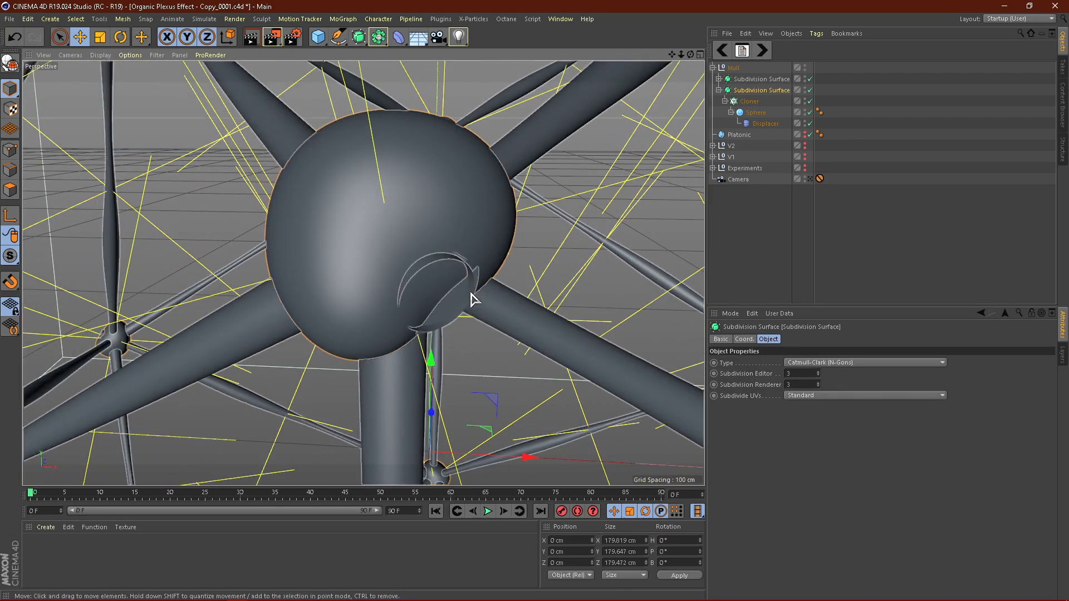
{"action": "scroll", "coordinate": [470, 291], "scroll_direction": "up", "scroll_amount": 3}
{"action": "left_click_drag", "start_coordinate": [454, 333], "coordinate": [476, 260], "text": "alt"}
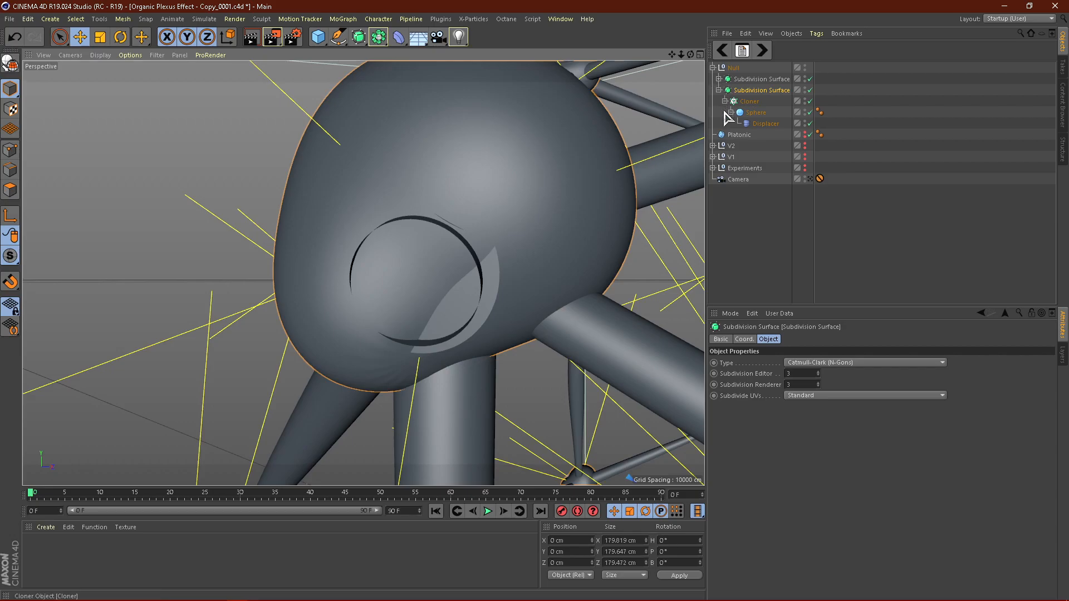
{"action": "left_click", "coordinate": [718, 79]}
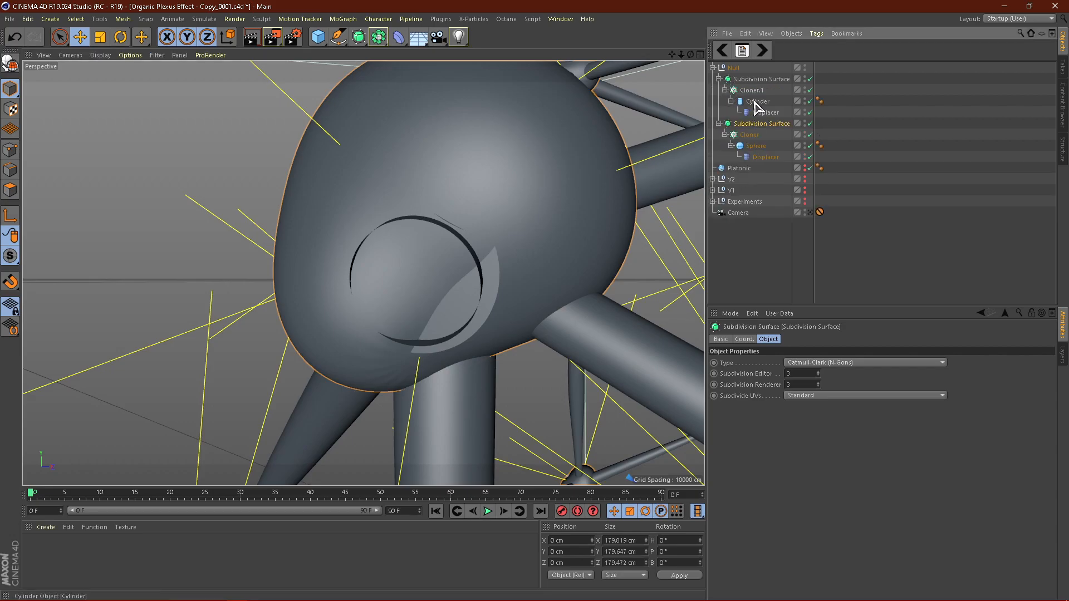
{"action": "left_click", "coordinate": [756, 101]}
{"action": "left_click_drag", "start_coordinate": [812, 375], "coordinate": [812, 381]}
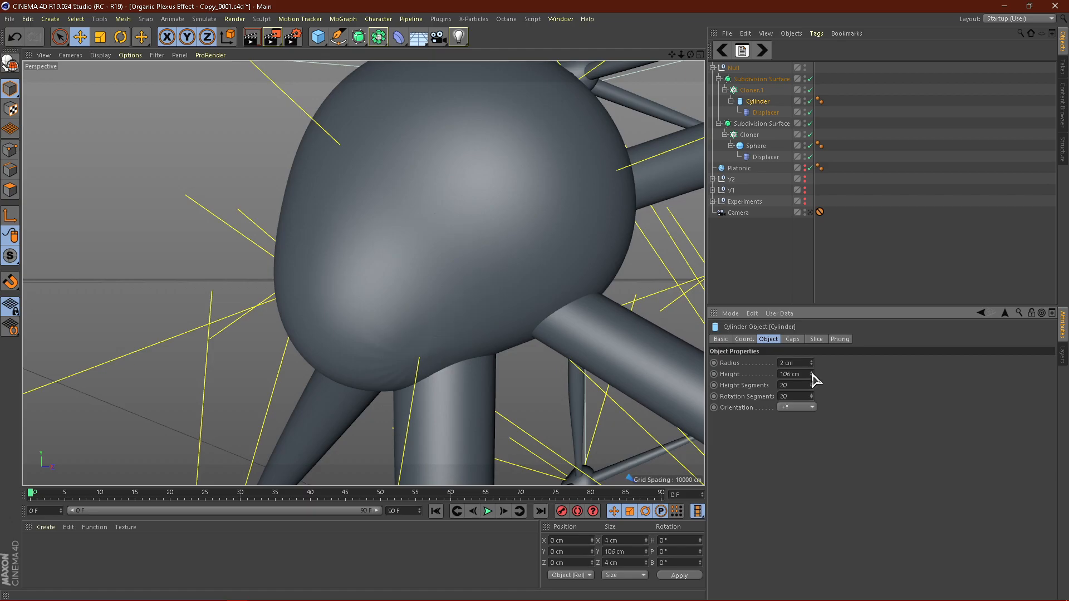
Set the sphere Displacer's noise shader to a global scale of 50 % and a contrast of -57 %.
{"action": "scroll", "coordinate": [410, 303], "scroll_direction": "down", "scroll_amount": 2}
{"action": "left_click_drag", "start_coordinate": [353, 330], "coordinate": [397, 294], "text": "alt"}
{"action": "scroll", "coordinate": [395, 291], "scroll_direction": "down", "scroll_amount": 3}
{"action": "mouse_move", "coordinate": [306, 303]}
{"action": "left_mouse_down", "text": "alt"}
{"action": "mouse_move", "coordinate": [279, 345]}
{"action": "mouse_move", "coordinate": [163, 289]}
{"action": "left_mouse_up", "text": "alt"}
{"action": "left_click", "coordinate": [763, 113]}
{"action": "left_click", "coordinate": [766, 157]}
{"action": "left_click", "coordinate": [857, 374]}
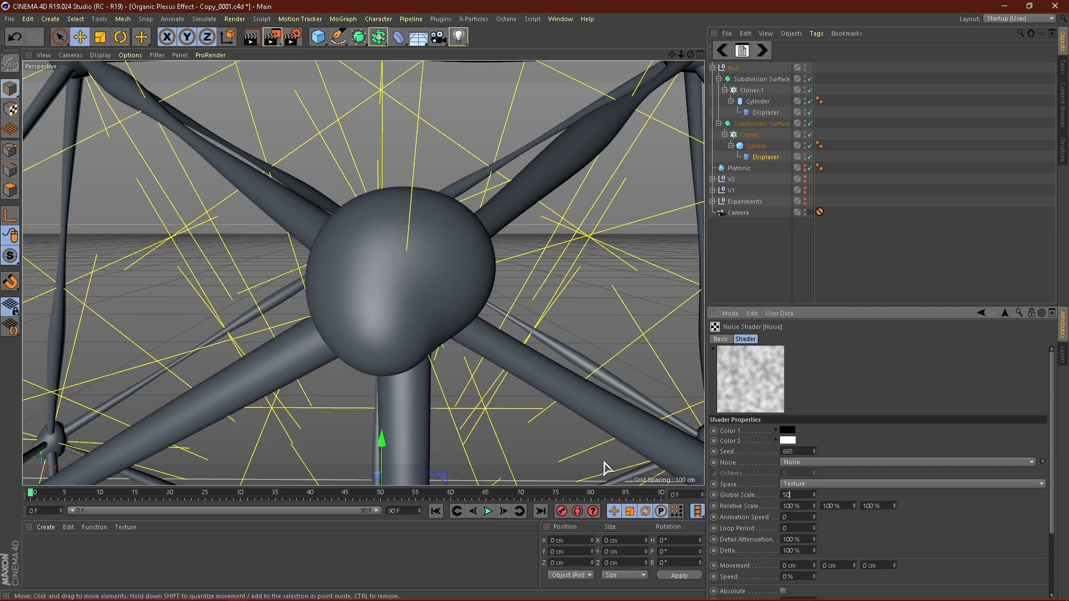
{"action": "key", "text": "Return"}
{"action": "left_click", "coordinate": [807, 269]}
{"action": "scroll", "coordinate": [453, 337], "scroll_direction": "down", "scroll_amount": 3}
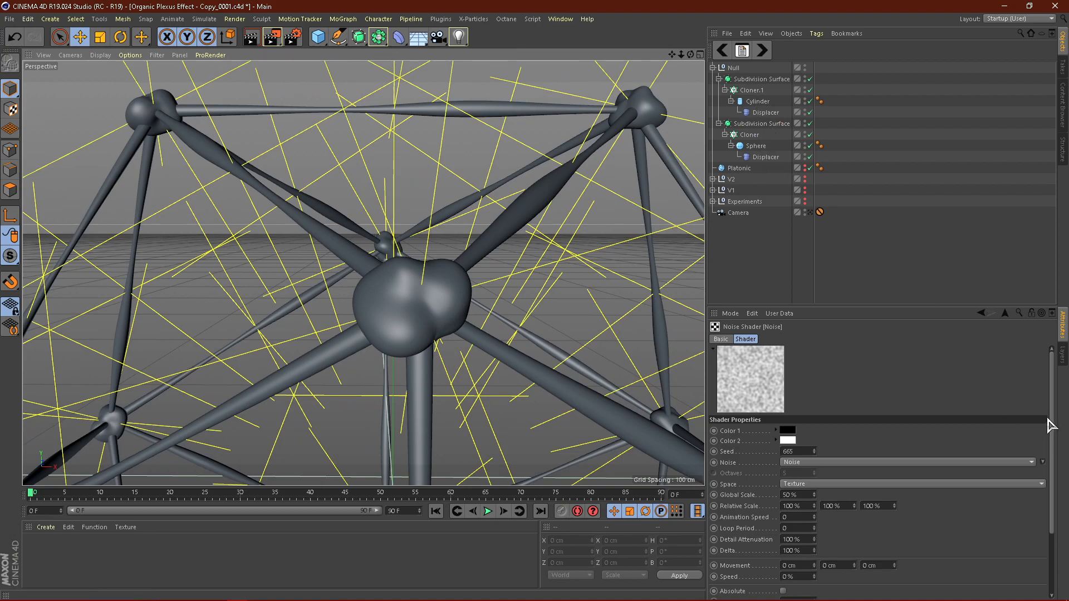
{"action": "left_click_drag", "start_coordinate": [1049, 420], "coordinate": [1037, 490]}
{"action": "left_click_drag", "start_coordinate": [893, 565], "coordinate": [863, 575]}
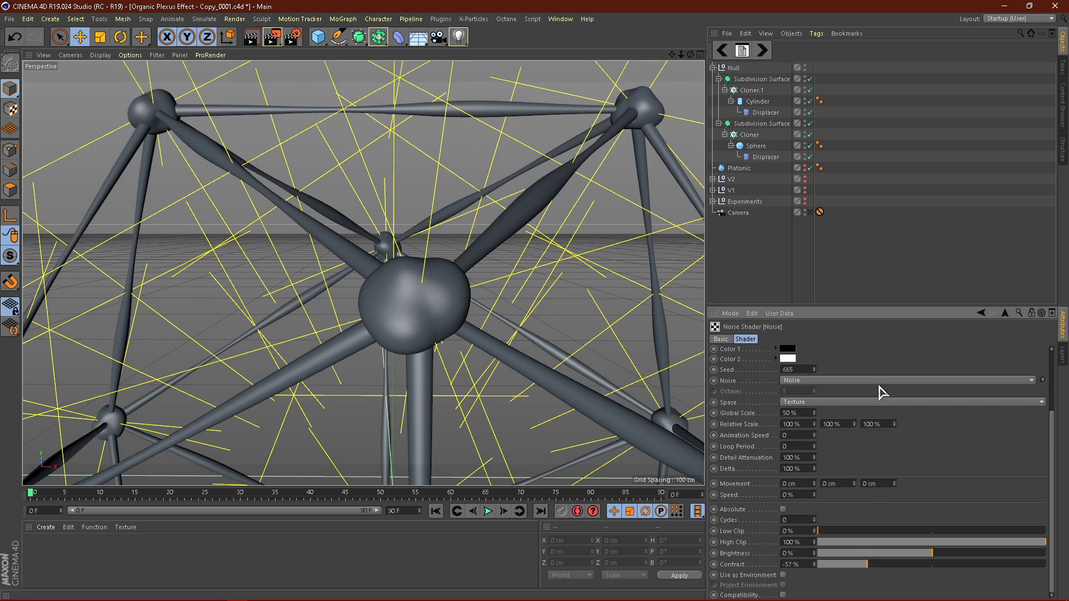
Set the displacement height of the sphere's Displacer to 3 cm.
{"action": "left_click", "coordinate": [764, 157]}
{"action": "left_click", "coordinate": [780, 339]}
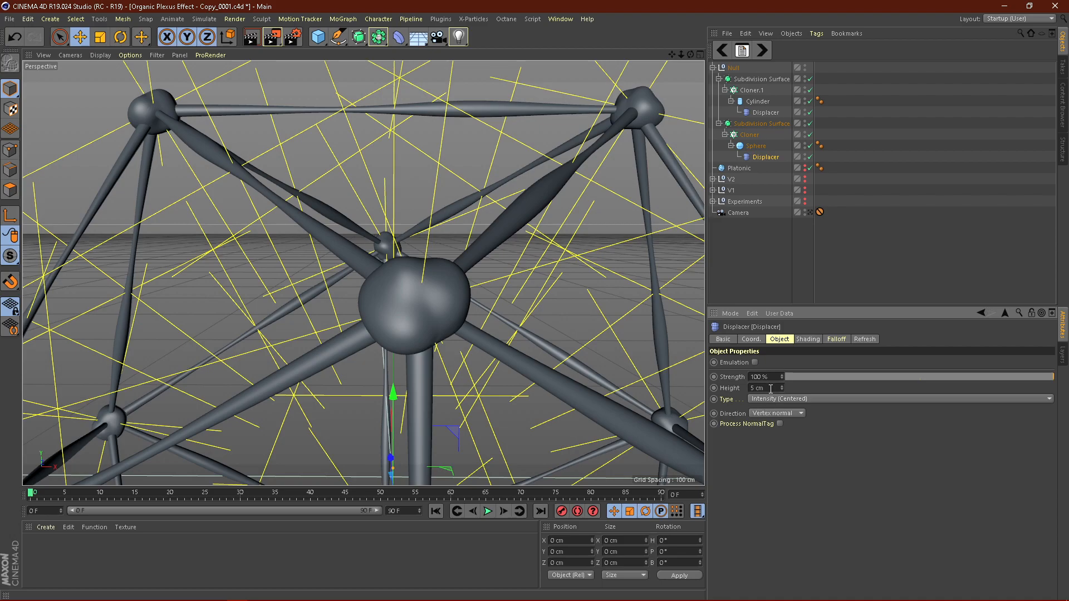
{"action": "left_click", "coordinate": [771, 389]}
{"action": "type", "text": "3"}
{"action": "key", "text": "Return"}
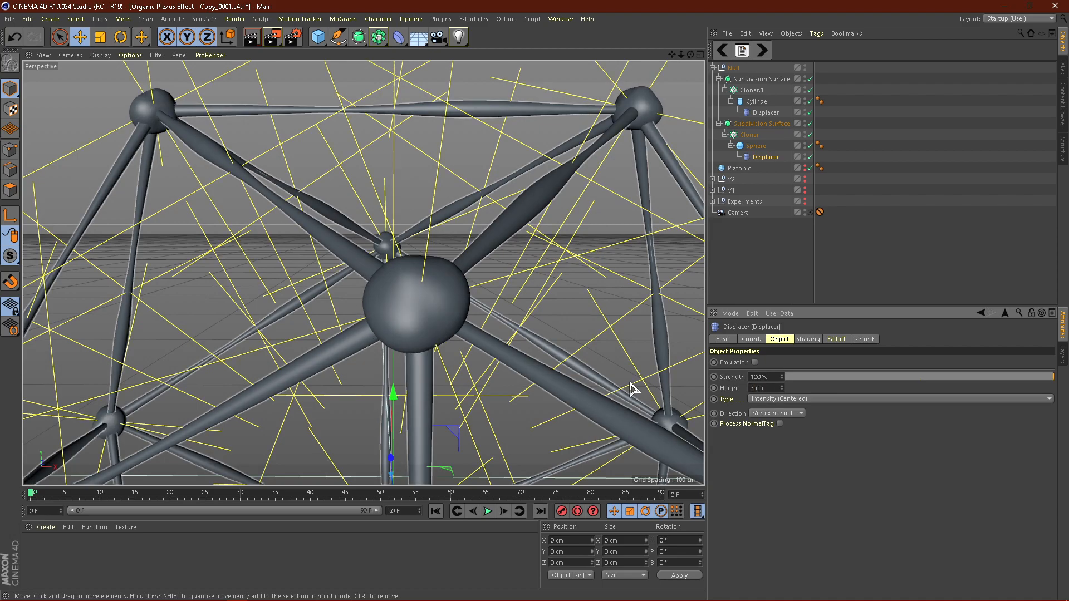
{"action": "key", "text": "Return"}
{"action": "left_click", "coordinate": [800, 262]}
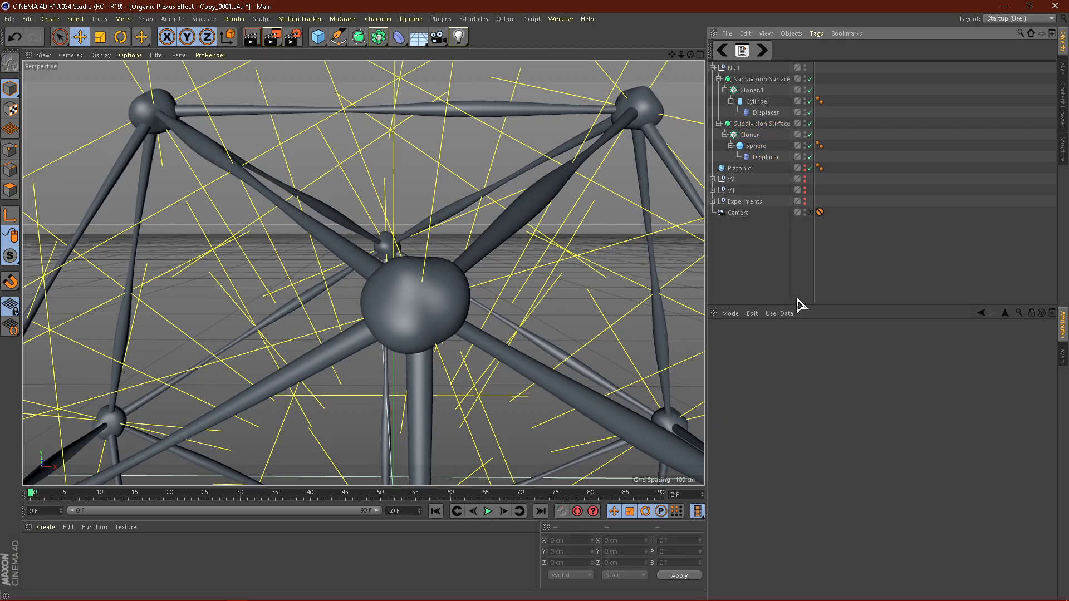
Duplicate the null holding the strut and sphere setups by copying and pasting it, and expand the copy's hierarchy.
{"action": "scroll", "coordinate": [374, 305], "scroll_direction": "down", "scroll_amount": 6}
{"action": "left_click_drag", "start_coordinate": [306, 370], "coordinate": [517, 308], "text": "alt"}
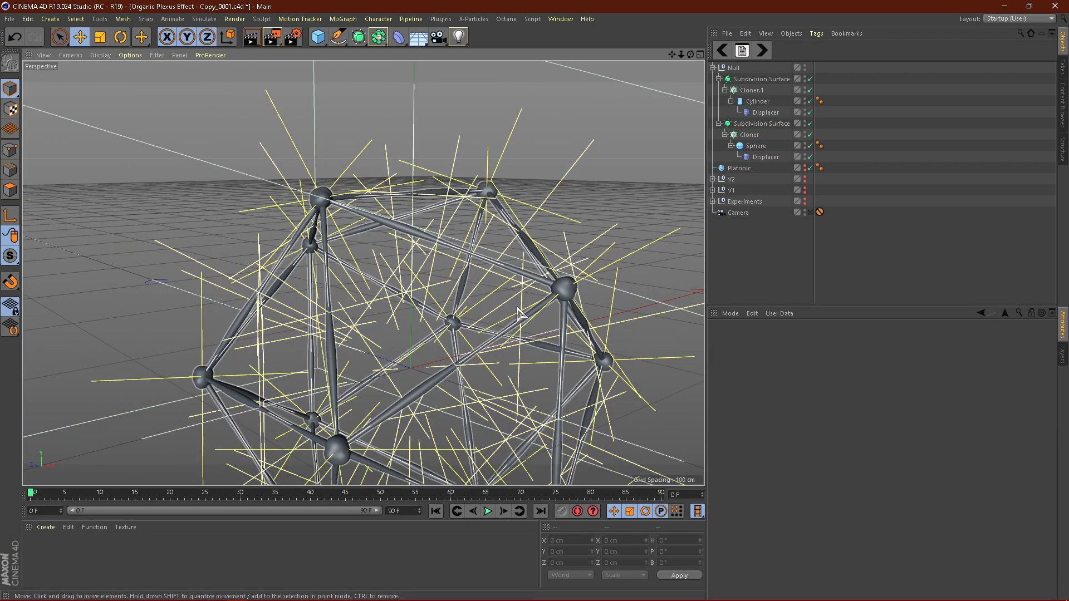
{"action": "scroll", "coordinate": [579, 287], "scroll_direction": "down", "scroll_amount": 2}
{"action": "scroll", "coordinate": [579, 287], "scroll_direction": "up", "scroll_amount": 6}
{"action": "left_click", "coordinate": [712, 67]}
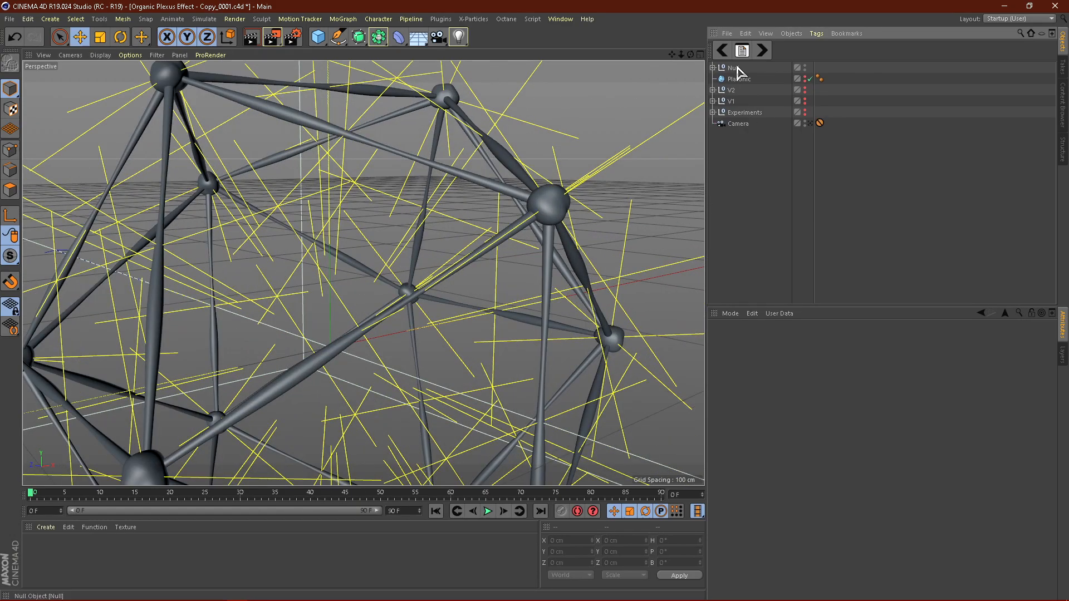
{"action": "left_click", "coordinate": [735, 69]}
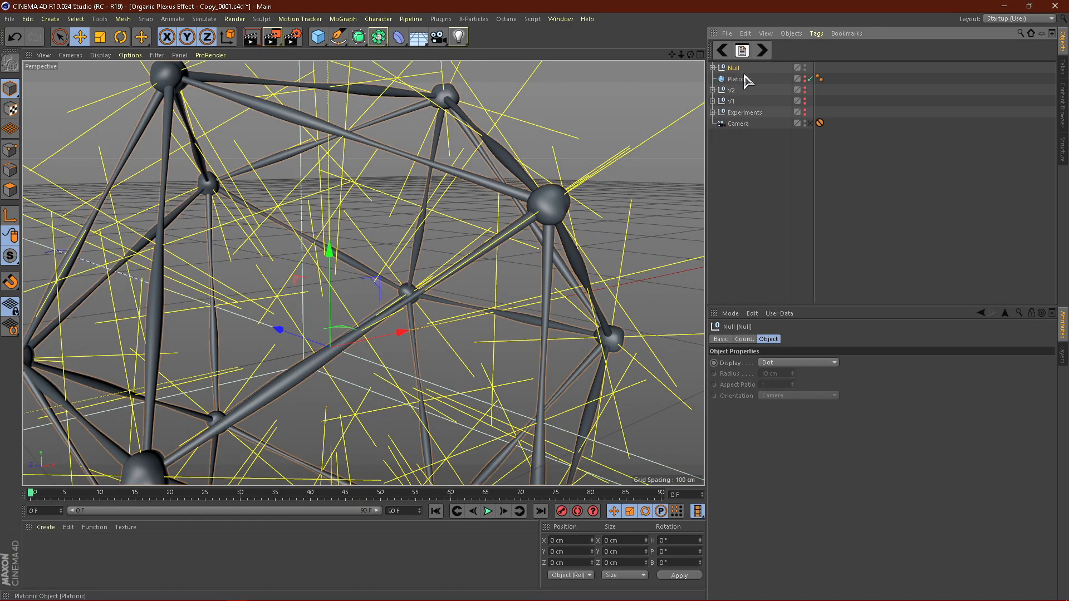
{"action": "key", "text": "ctrl+v"}
{"action": "left_click", "coordinate": [713, 68]}
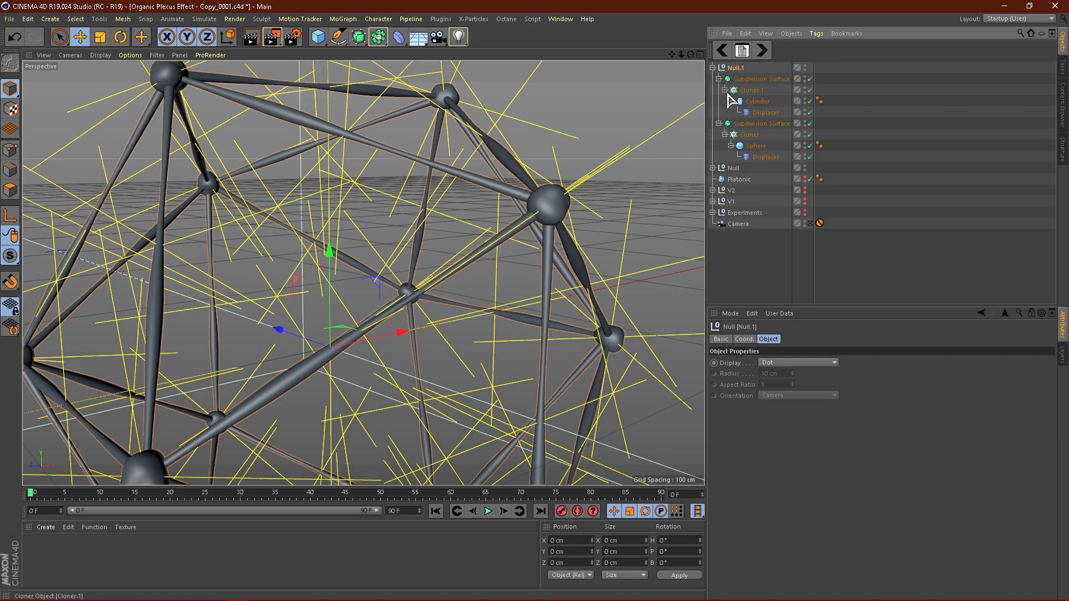
Move both cloners out of their Subdivision Surfaces in the copied null and delete the emptied Subdivision Surface objects.
{"action": "left_click", "coordinate": [725, 112]}
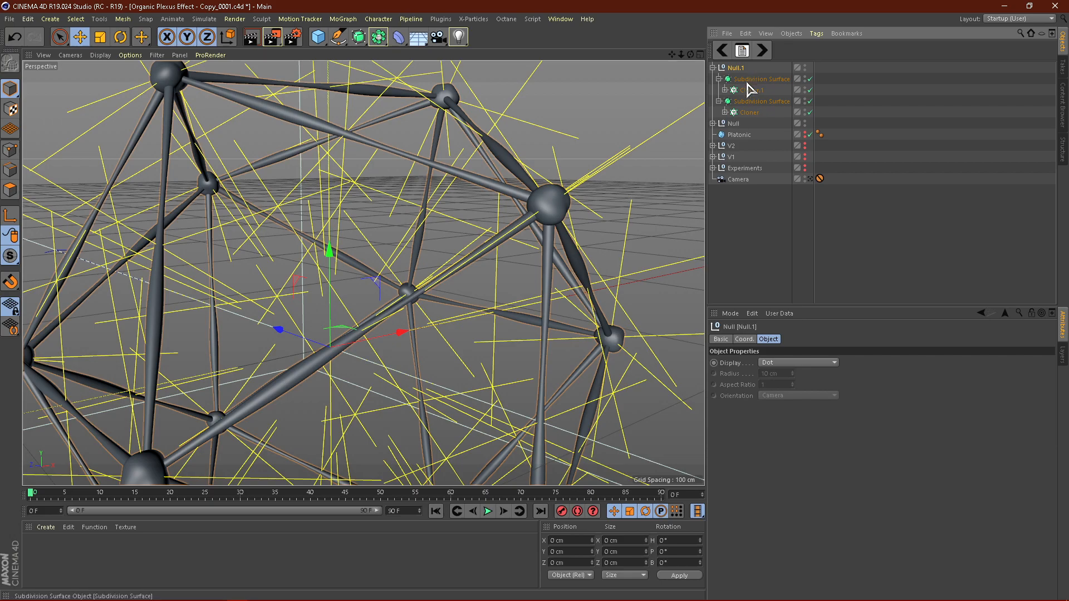
{"action": "left_click", "coordinate": [749, 113]}
{"action": "mouse_move", "coordinate": [753, 98]}
{"action": "left_mouse_down"}
{"action": "mouse_move", "coordinate": [755, 78]}
{"action": "mouse_move", "coordinate": [749, 88]}
{"action": "left_mouse_up"}
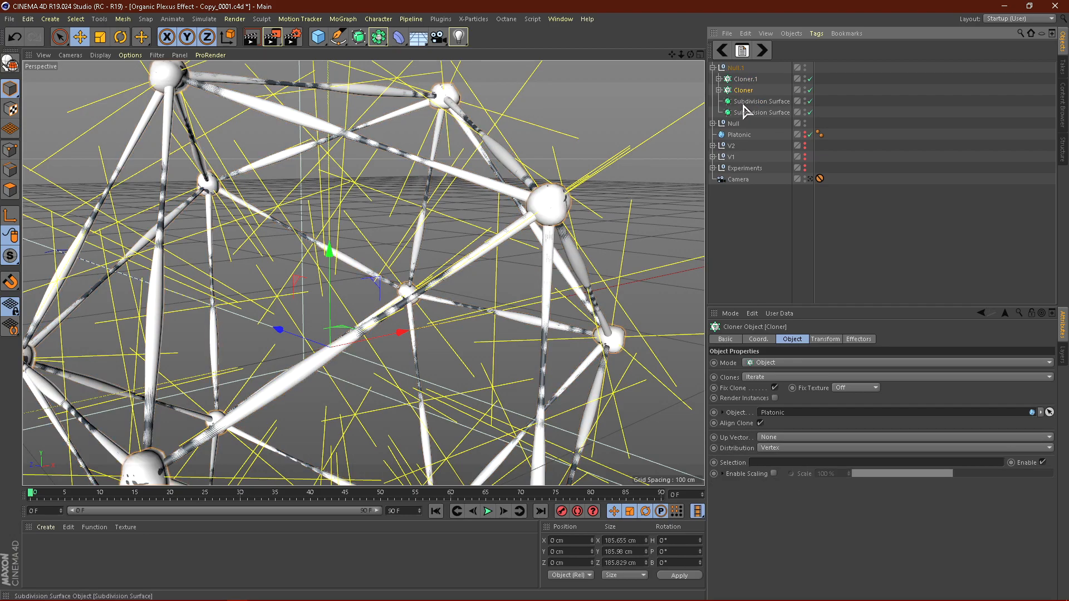
{"action": "left_click", "coordinate": [749, 101]}
{"action": "key", "text": "Delete"}
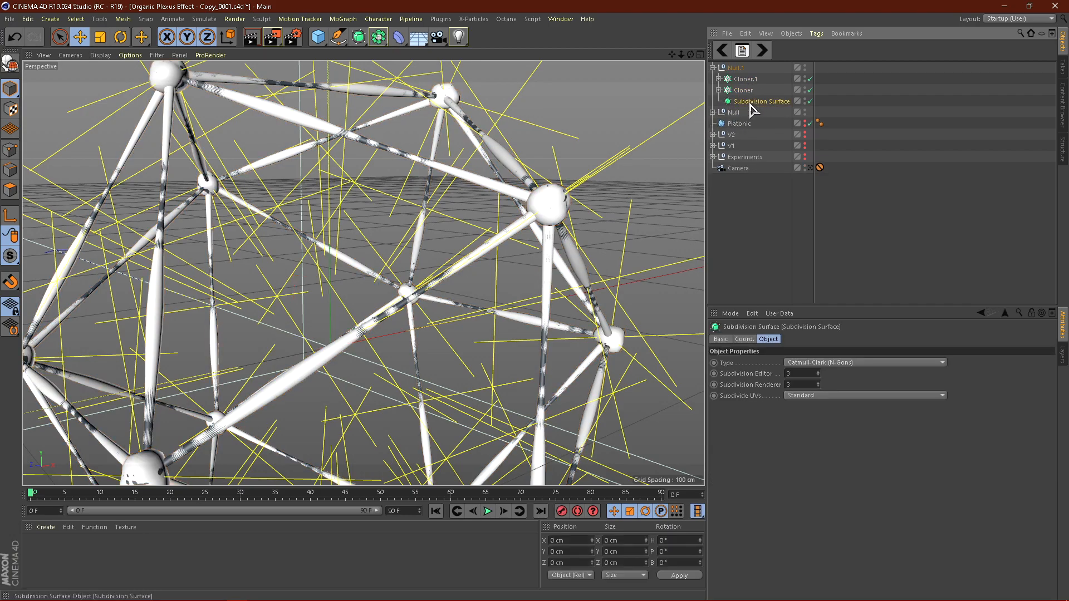
Rename the copied null as Bak.
{"action": "double_click", "coordinate": [738, 68]}
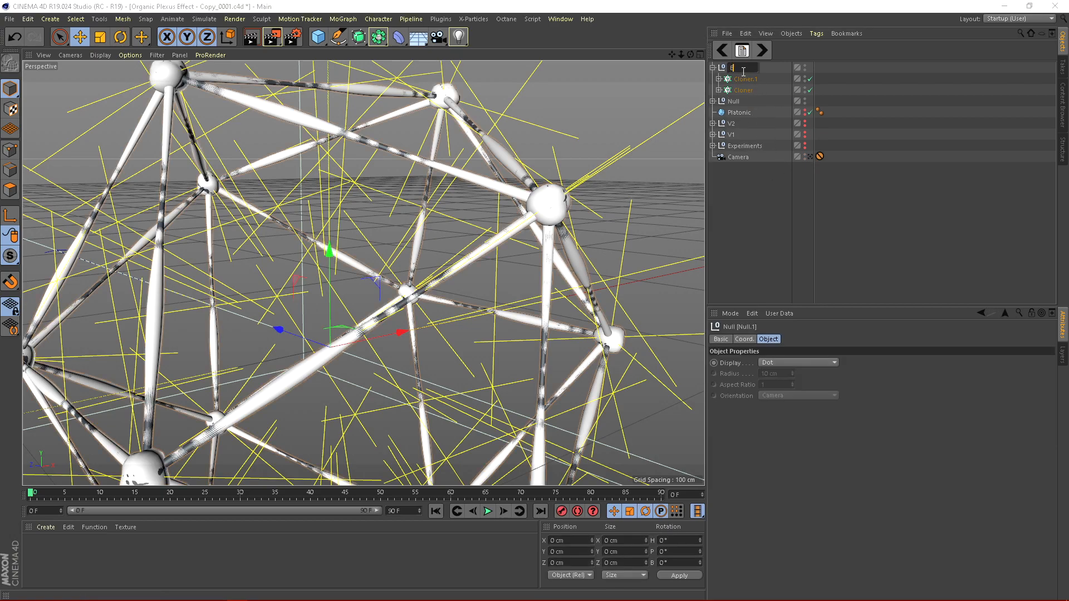
{"action": "type", "text": "Bak"}
{"action": "key", "text": "Return"}
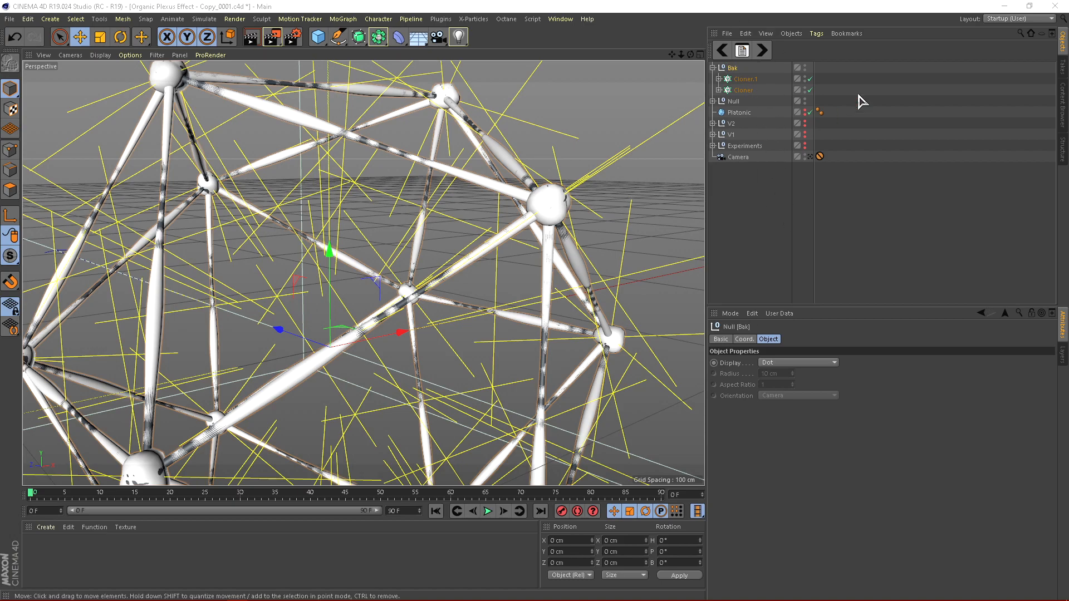
Combine the strut and sphere cloners inside Bak into a single polygon object with Connect Objects, keeping the originals.
{"action": "left_click", "coordinate": [743, 81]}
{"action": "left_click", "coordinate": [732, 69]}
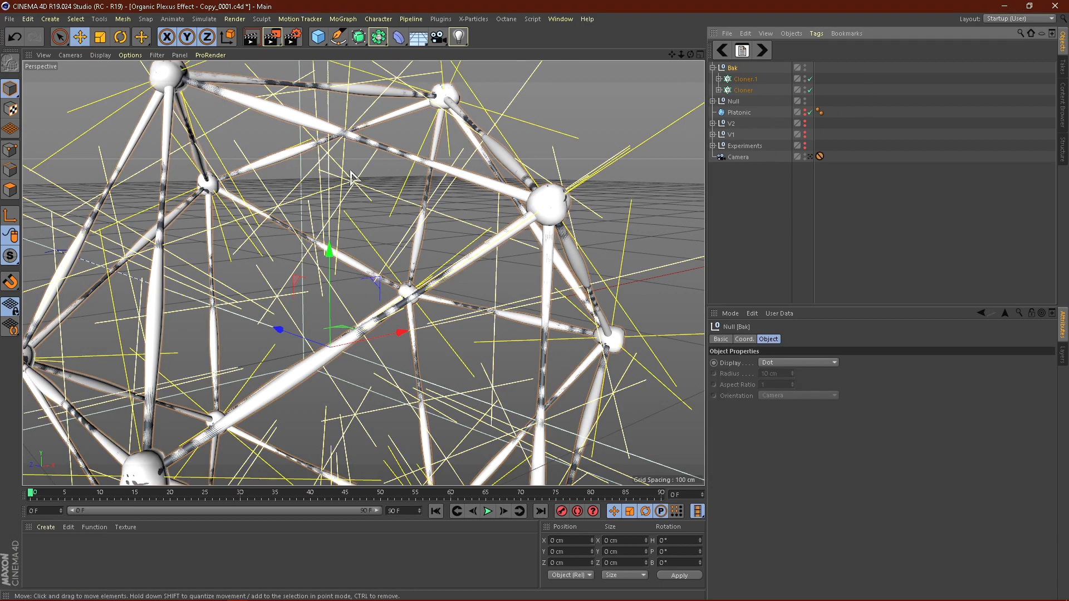
{"action": "scroll", "coordinate": [563, 255], "scroll_direction": "up", "scroll_amount": 3}
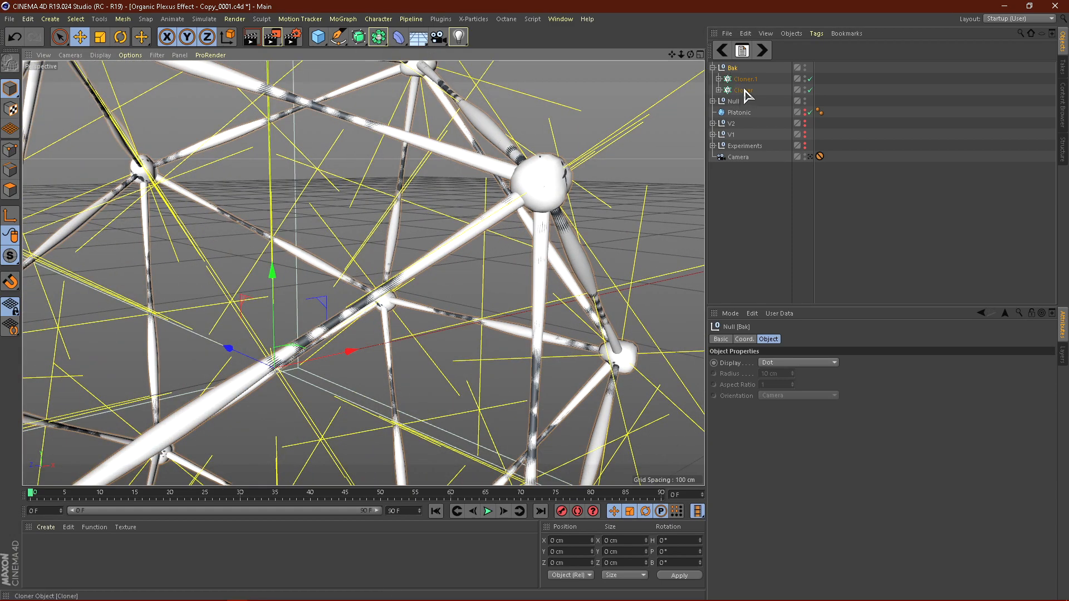
{"action": "left_click", "coordinate": [744, 90]}
{"action": "left_click", "coordinate": [747, 79], "text": "ctrl"}
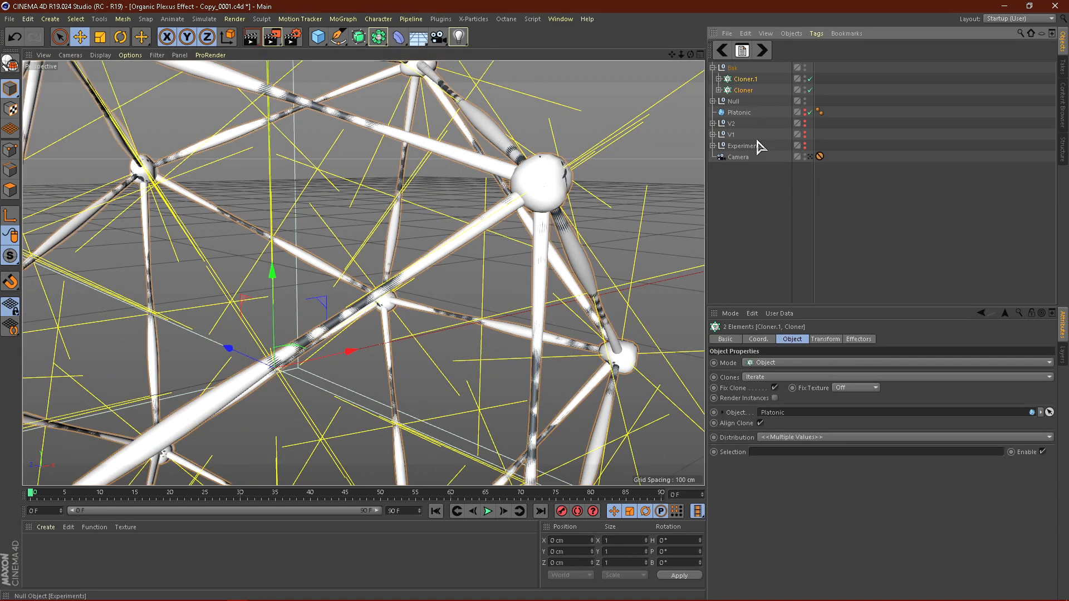
{"action": "left_click", "coordinate": [742, 94]}
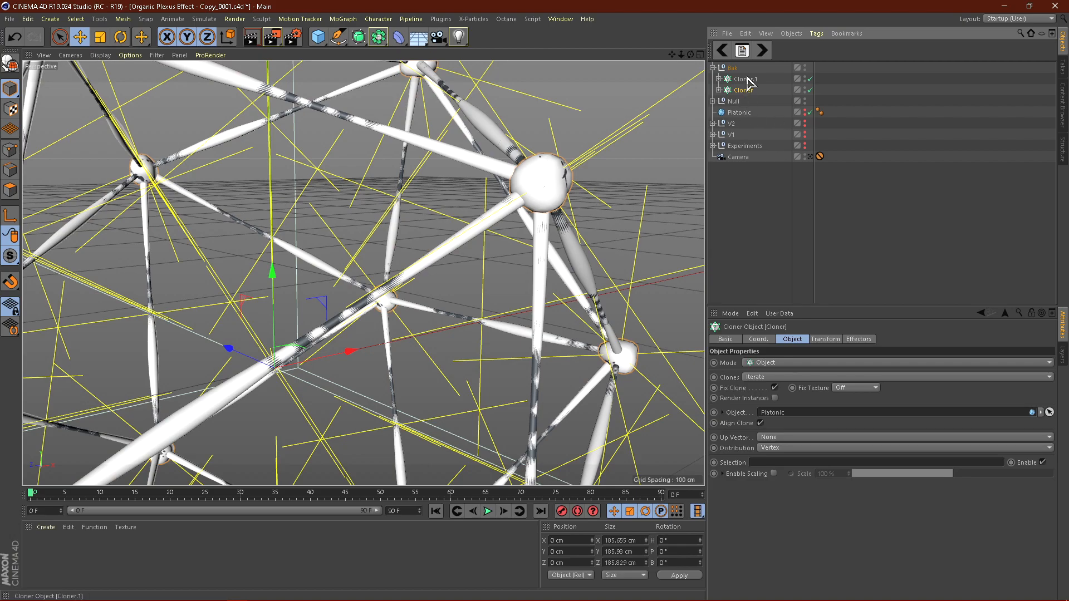
{"action": "left_click", "coordinate": [748, 81], "text": "ctrl"}
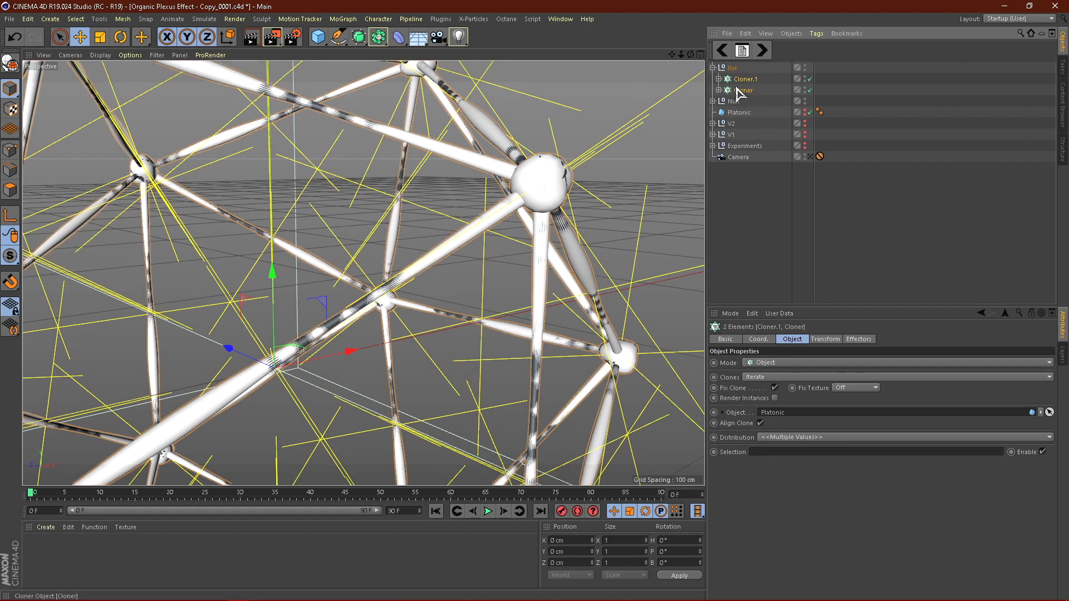
{"action": "right_click", "coordinate": [738, 90]}
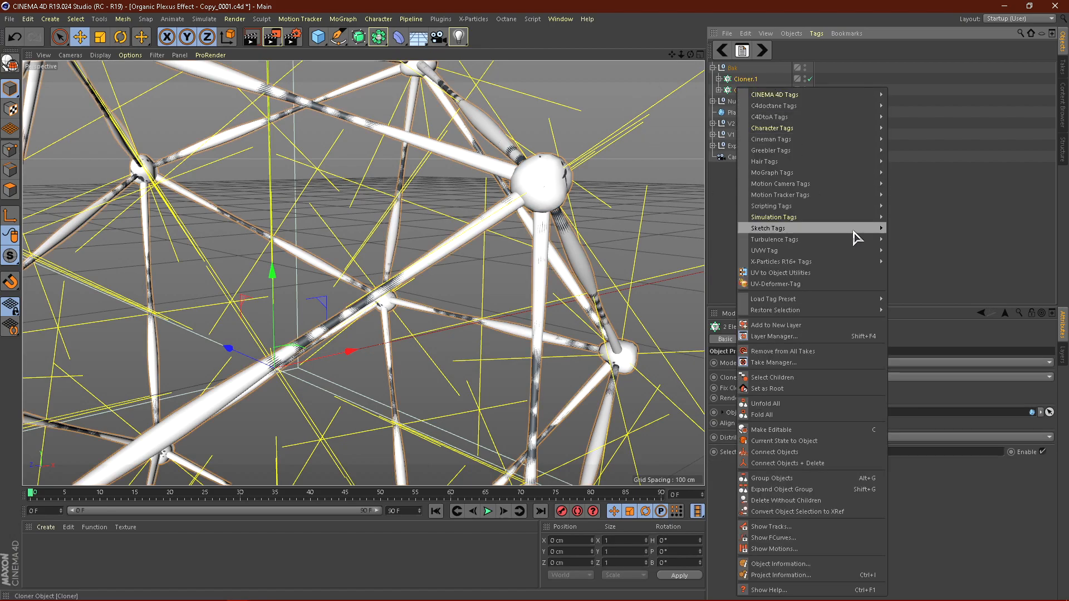
{"action": "left_click", "coordinate": [791, 453]}
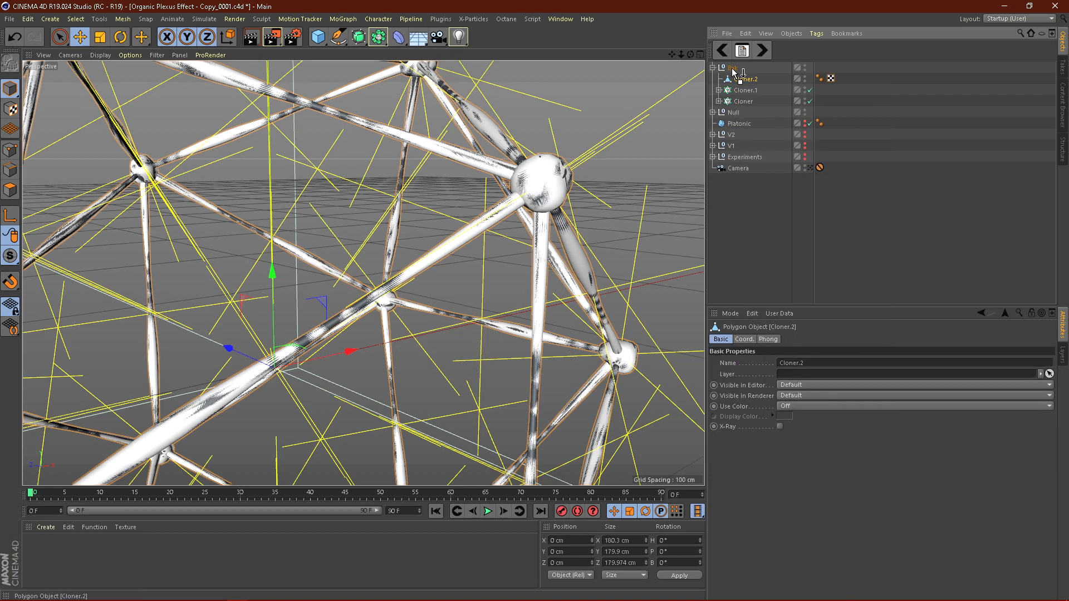
Move the connected mesh Cloner.2 out of Bak to the top level of the hierarchy and collapse Bak.
{"action": "left_click_drag", "start_coordinate": [735, 64], "coordinate": [734, 63]}
{"action": "left_click", "coordinate": [714, 80]}
{"action": "left_click", "coordinate": [761, 176]}
{"action": "left_click", "coordinate": [738, 82]}
{"action": "left_click", "coordinate": [739, 68]}
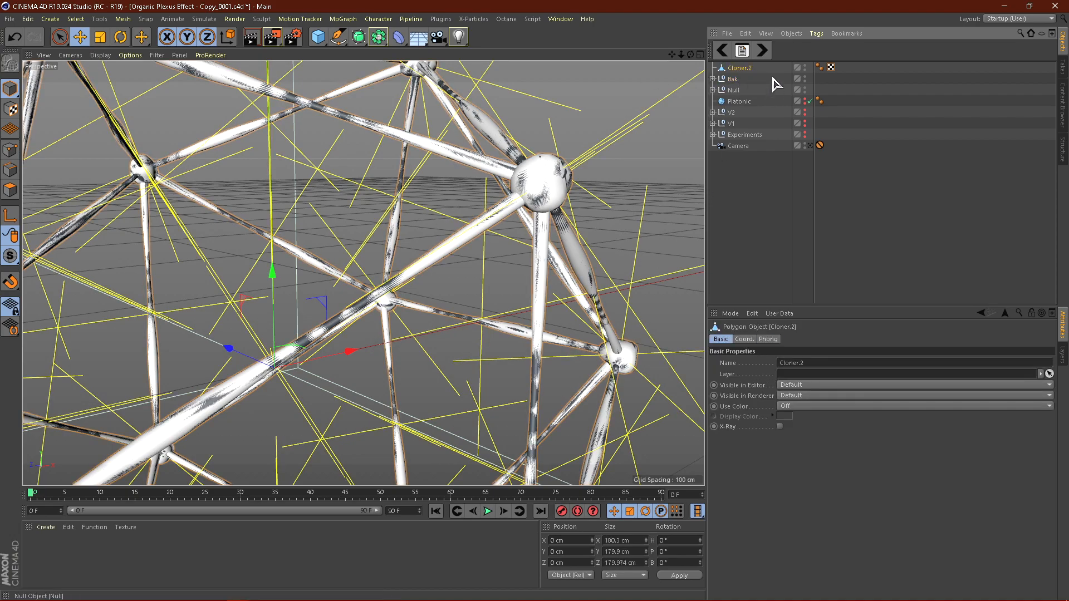
Hide the Bak null in both the editor and the renderer.
{"action": "left_click", "coordinate": [730, 79]}
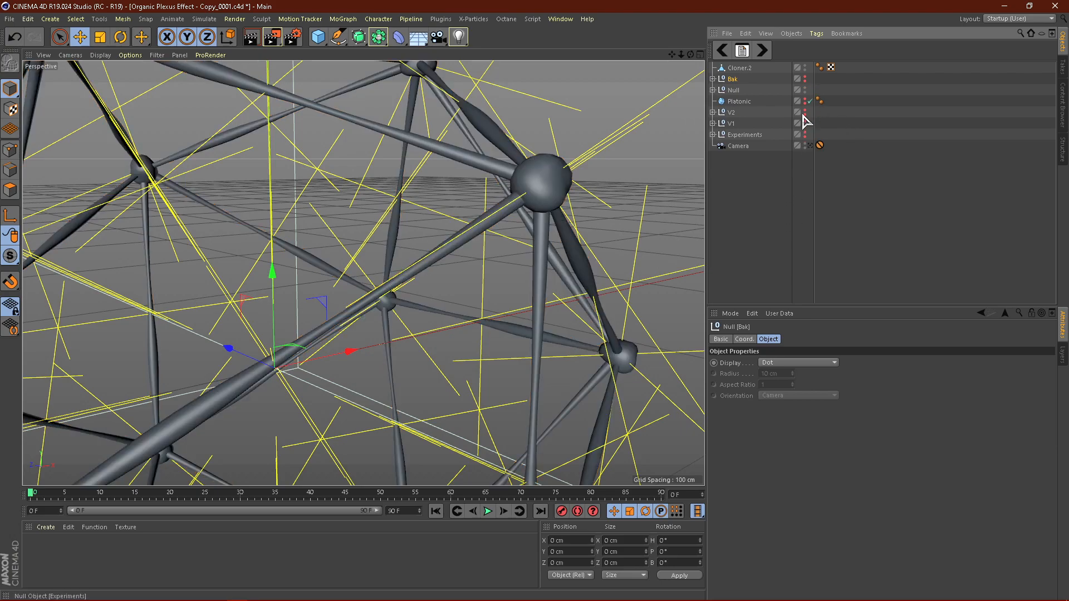
{"action": "left_click", "coordinate": [806, 88]}
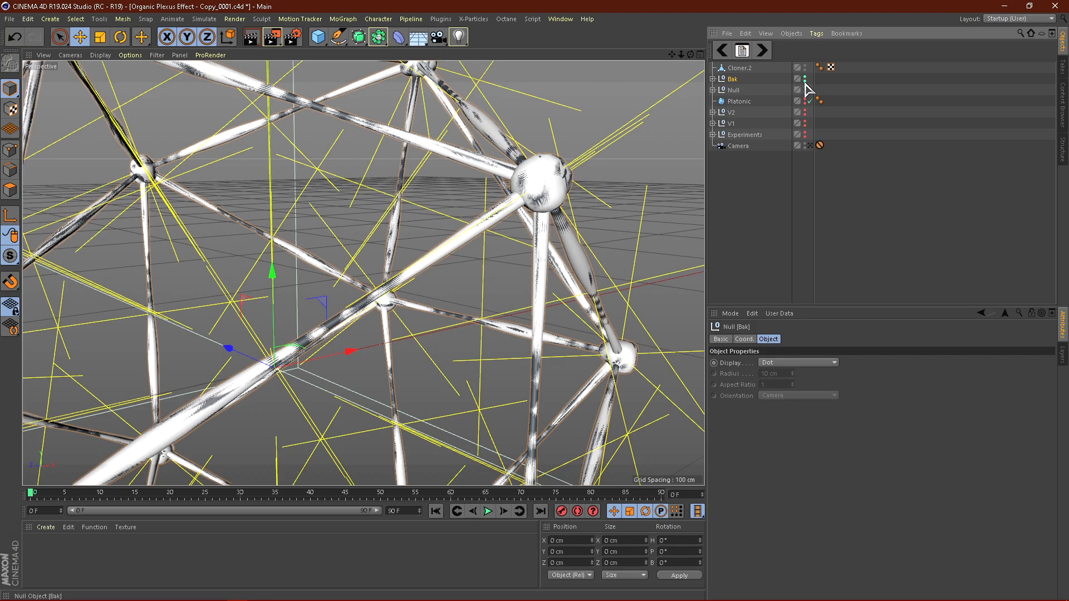
{"action": "left_click", "coordinate": [805, 81]}
{"action": "left_click", "coordinate": [798, 180]}
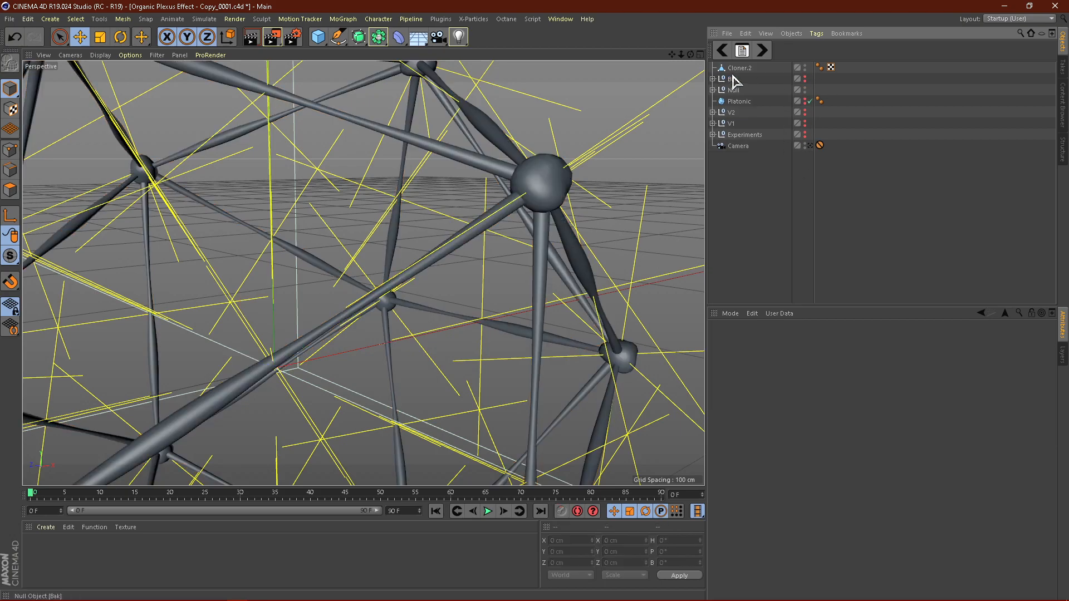
{"action": "left_click", "coordinate": [734, 90]}
{"action": "left_click", "coordinate": [759, 231]}
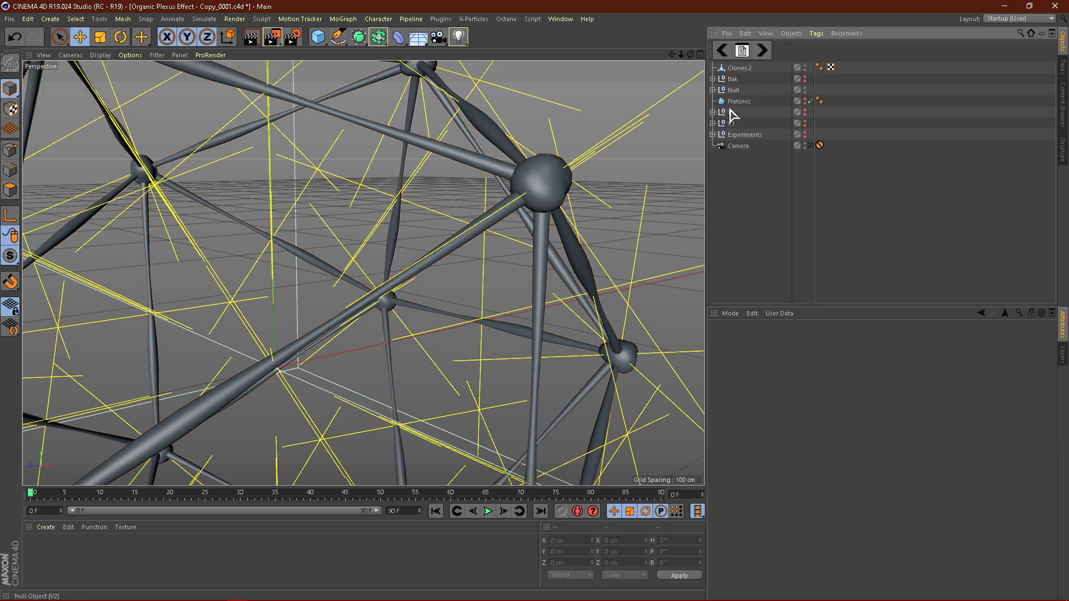
Add an Atom Array and make the connected mesh Cloner.2 its child.
{"action": "left_click", "coordinate": [746, 69]}
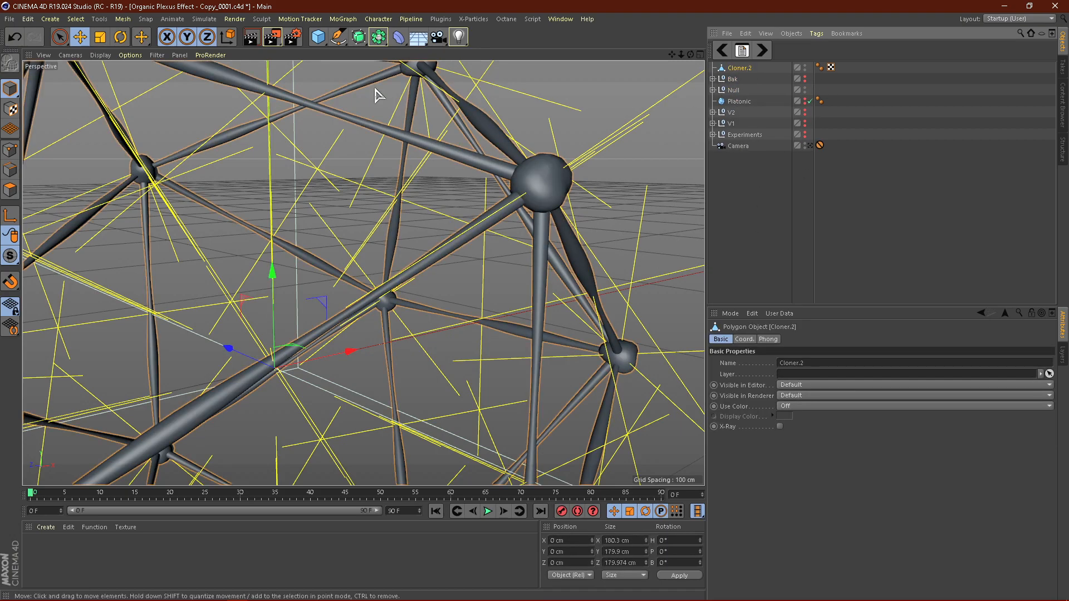
{"action": "left_click", "coordinate": [378, 44]}
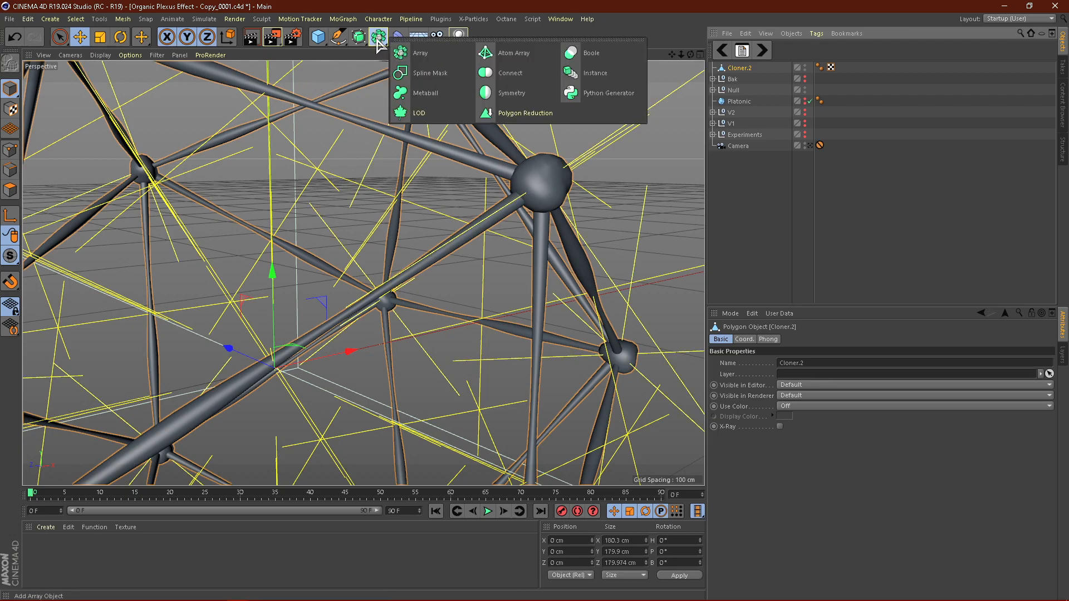
{"action": "left_click", "coordinate": [509, 55]}
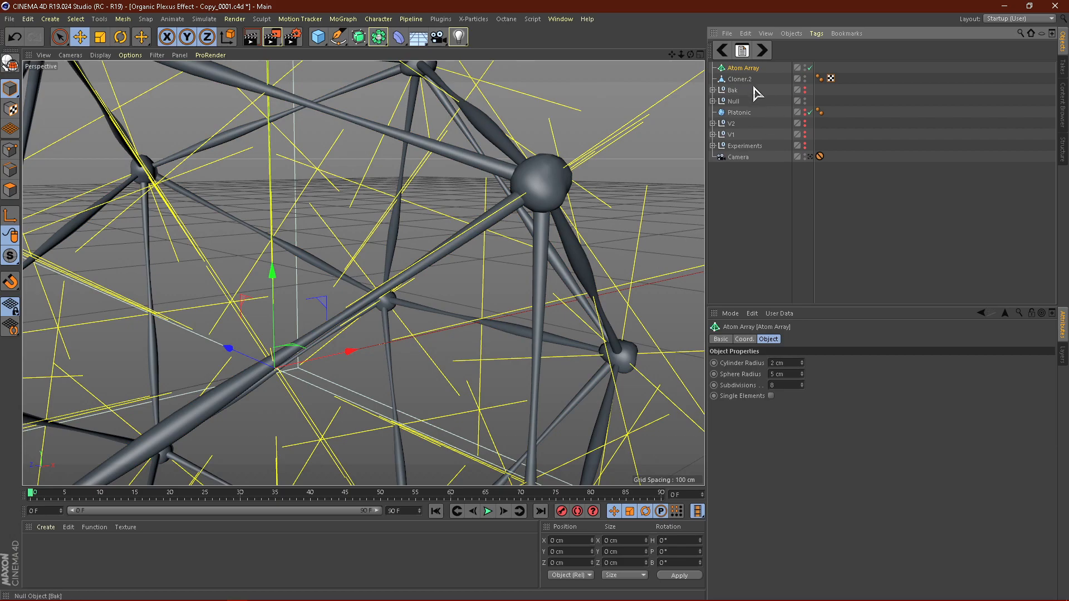
{"action": "left_click_drag", "start_coordinate": [745, 71], "coordinate": [744, 68]}
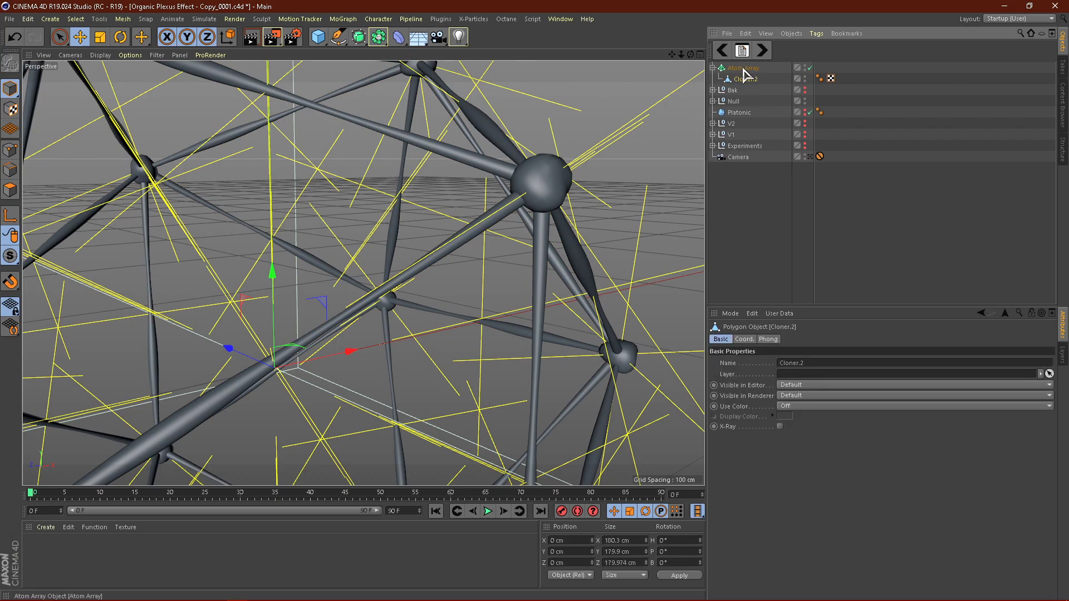
{"action": "left_click", "coordinate": [833, 262]}
{"action": "left_click", "coordinate": [734, 68]}
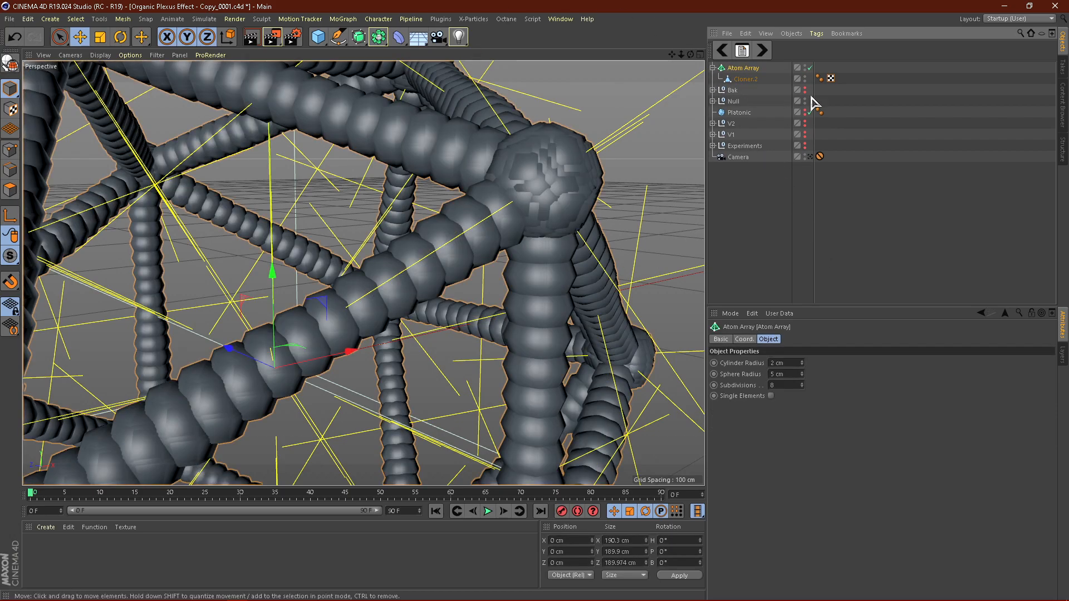
Set the Atom Array's cylinder radius and sphere radius to 0.2 cm and check the wire lattice up close.
{"action": "double_click", "coordinate": [788, 376]}
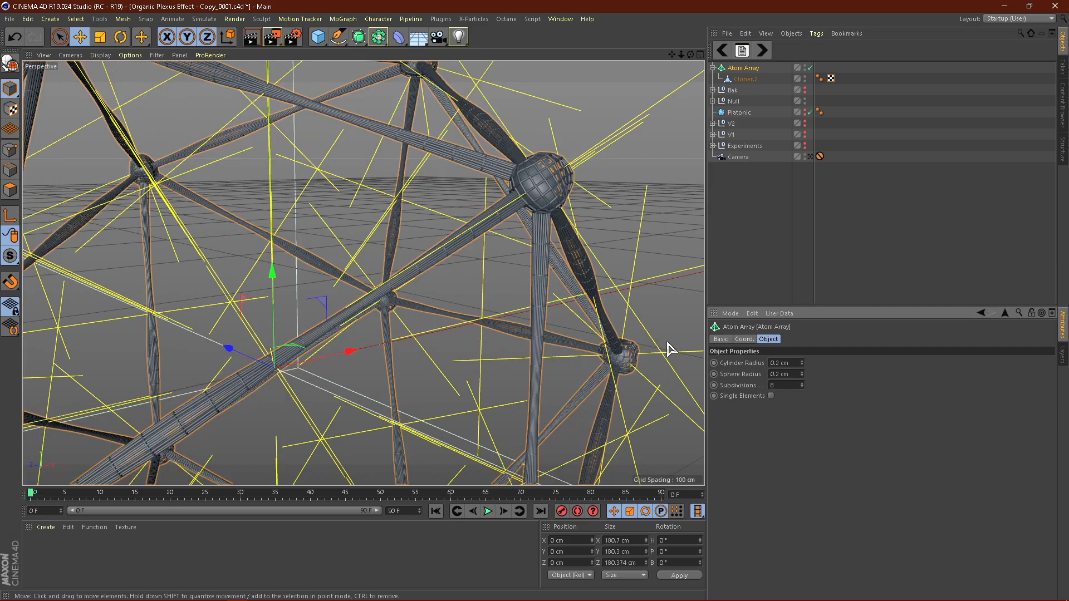
{"action": "left_click", "coordinate": [897, 258]}
{"action": "right_click_drag", "start_coordinate": [540, 193], "coordinate": [615, 181], "text": "alt"}
{"action": "mouse_move", "coordinate": [396, 278]}
{"action": "left_mouse_down", "text": "alt"}
{"action": "mouse_move", "coordinate": [310, 292]}
{"action": "mouse_move", "coordinate": [411, 271]}
{"action": "left_mouse_up", "text": "alt"}
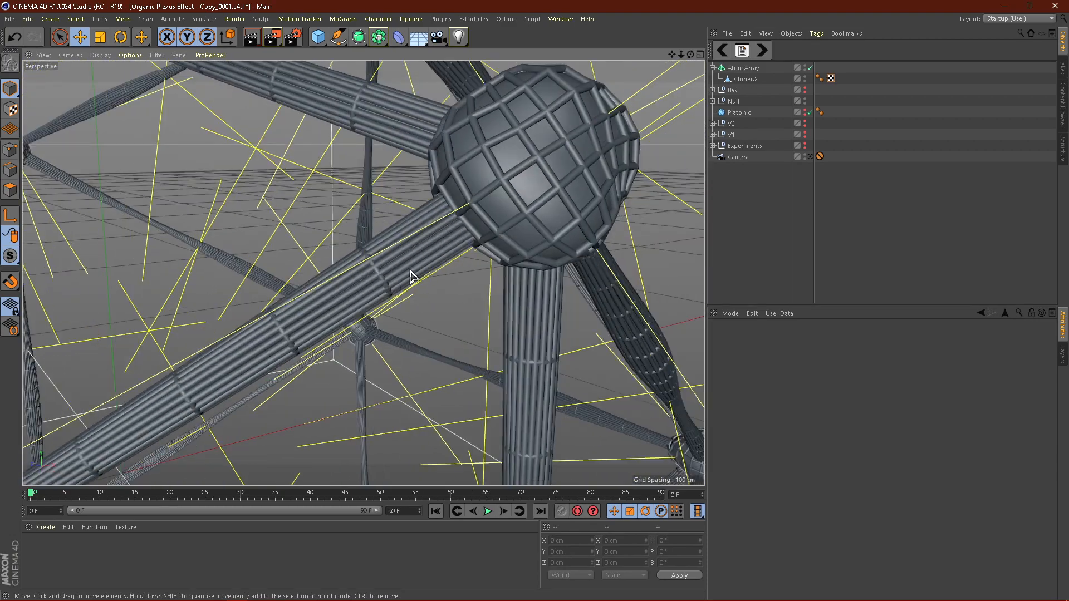
{"action": "right_click_drag", "start_coordinate": [513, 196], "coordinate": [429, 89], "text": "alt"}
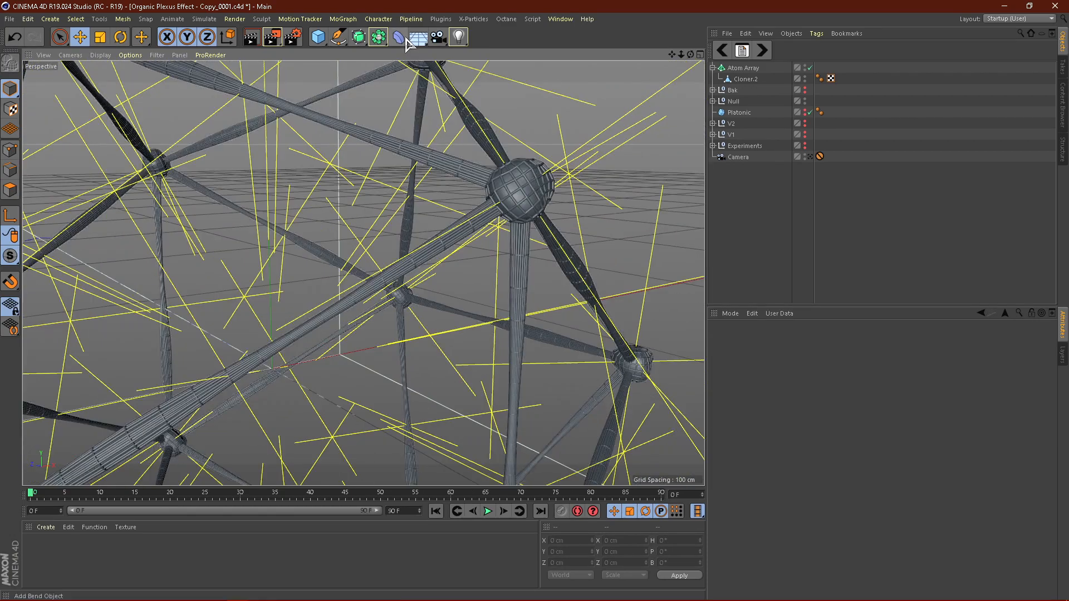
Add a Displacer deformer and place it under Cloner.2 inside the Atom Array.
{"action": "left_click", "coordinate": [713, 102]}
{"action": "left_click", "coordinate": [713, 102]}
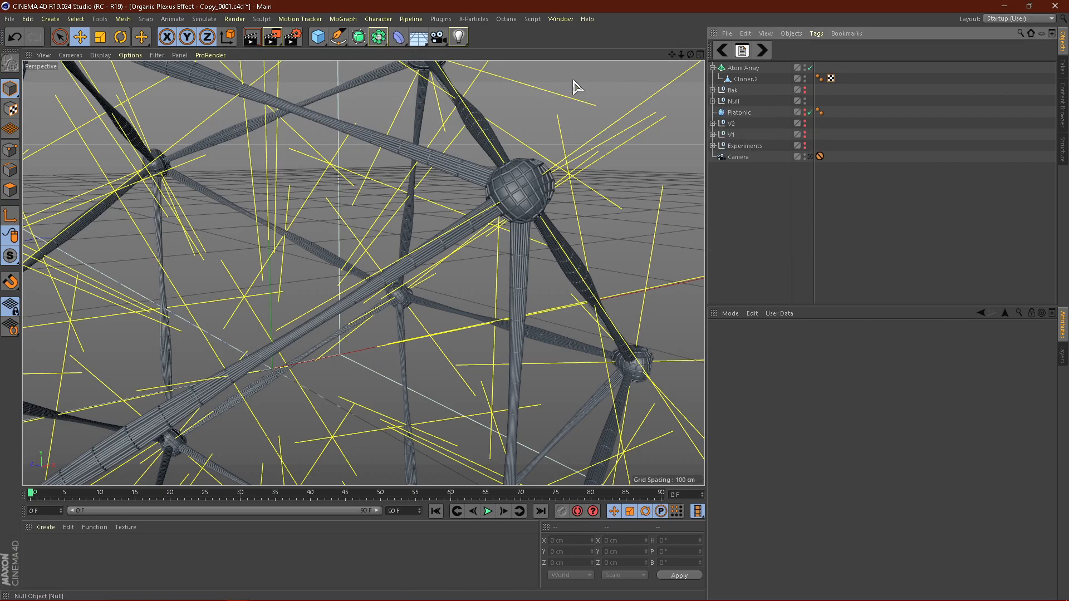
{"action": "left_click", "coordinate": [399, 37]}
{"action": "left_click", "coordinate": [444, 173]}
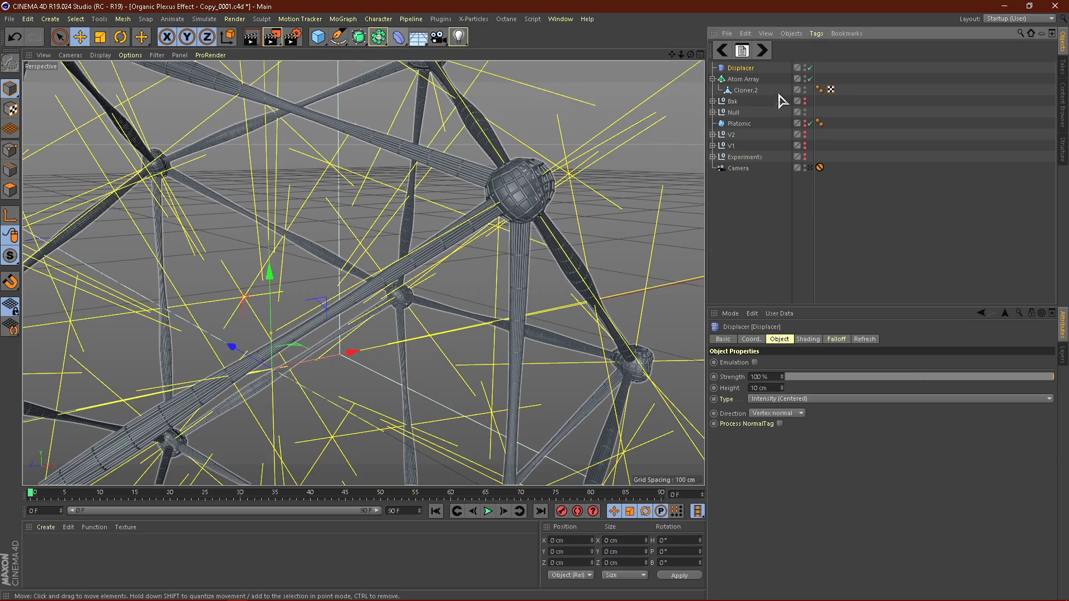
{"action": "left_click_drag", "start_coordinate": [744, 95], "coordinate": [745, 94]}
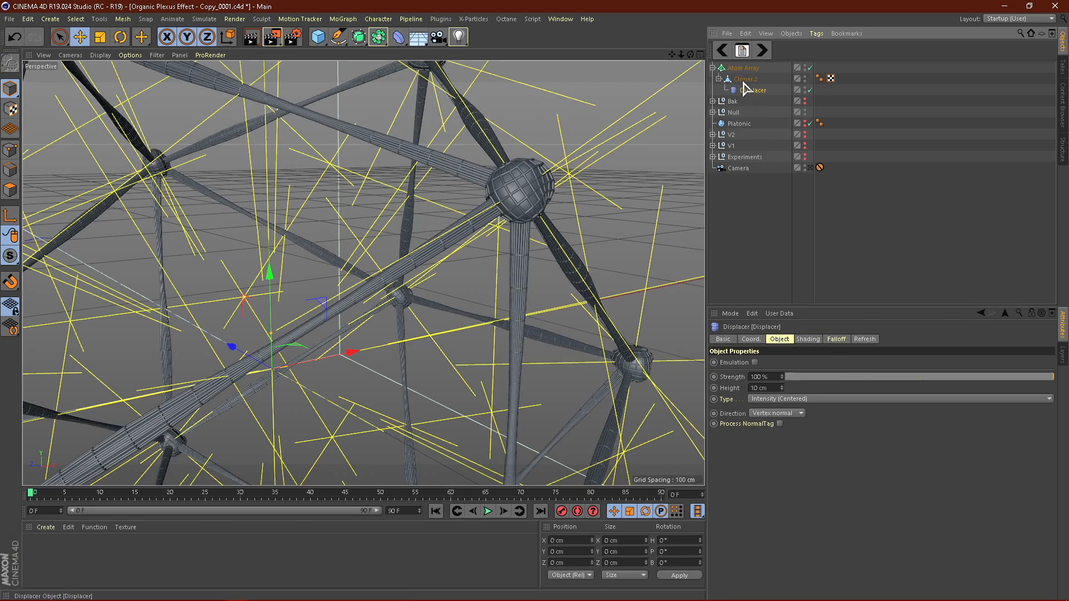
Load a Noise shader into the lattice's Displacer and set its global scale to 300 %.
{"action": "left_click", "coordinate": [808, 340]}
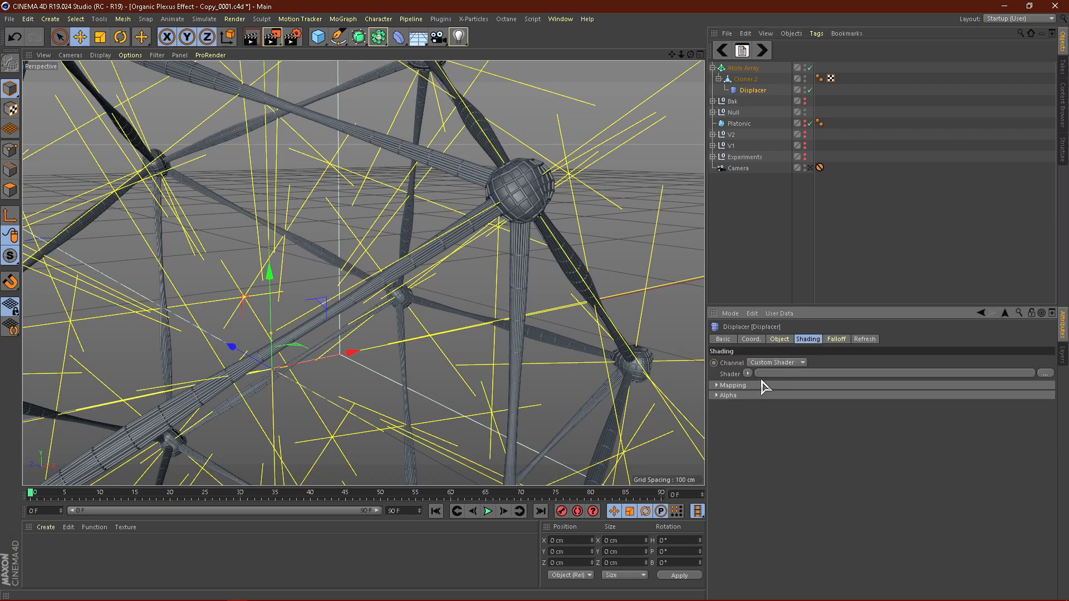
{"action": "left_click", "coordinate": [748, 374]}
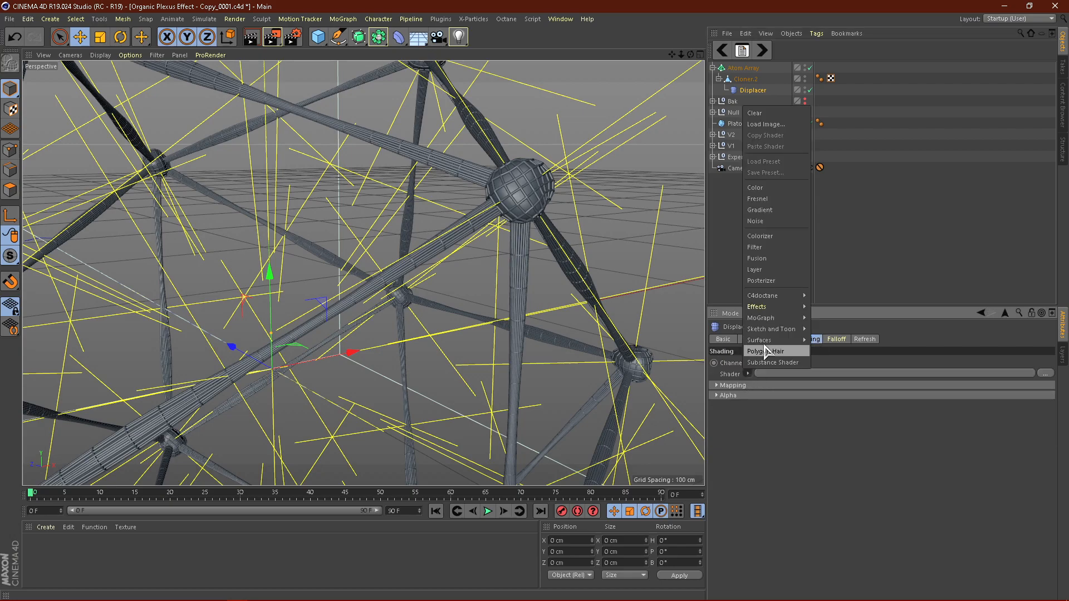
{"action": "left_click", "coordinate": [769, 222]}
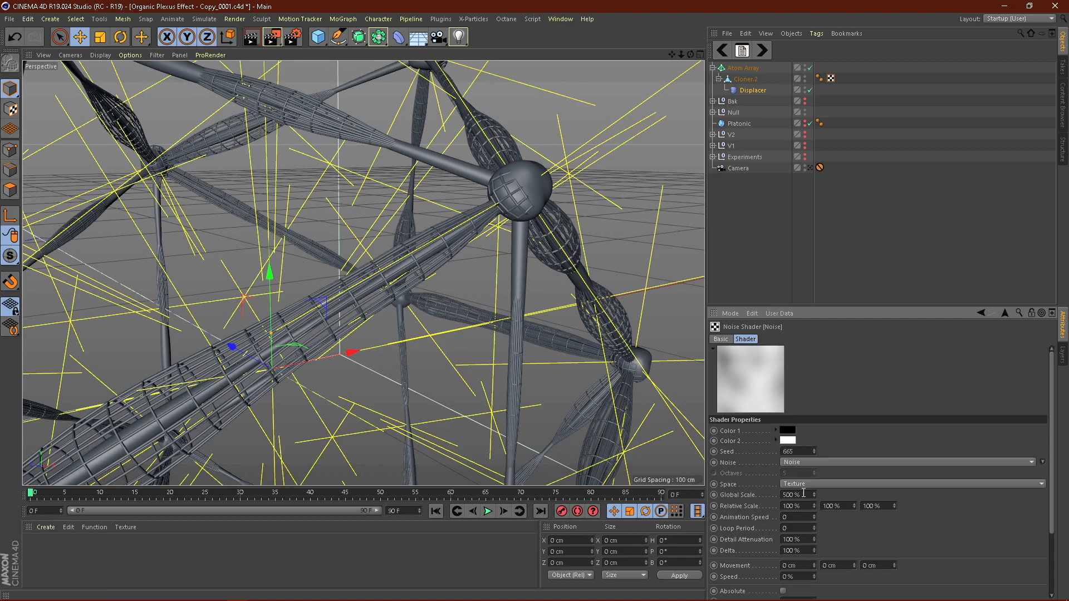
{"action": "type", "text": "0"}
{"action": "key", "text": "Return"}
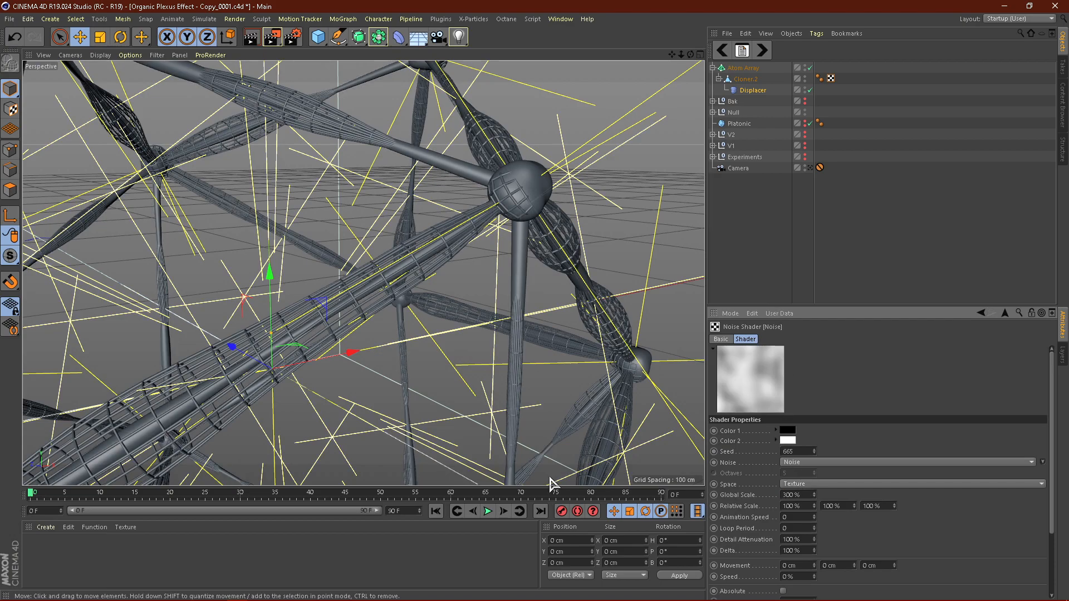
Set the displacement height of the lattice's Displacer to 2 cm.
{"action": "left_click", "coordinate": [755, 90]}
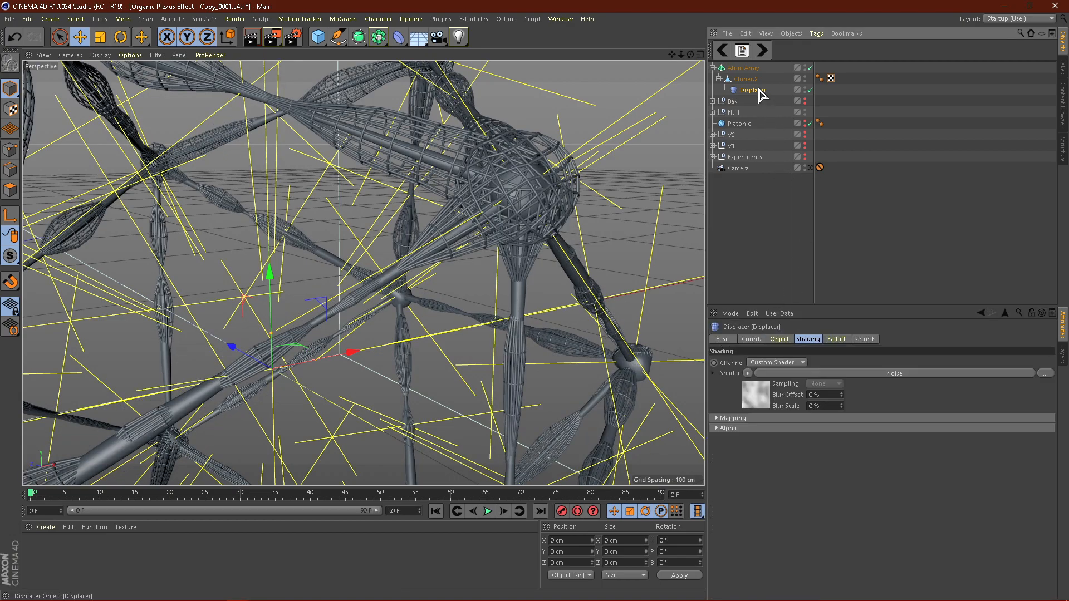
{"action": "left_click", "coordinate": [779, 339]}
{"action": "double_click", "coordinate": [758, 388]}
{"action": "type", "text": "2"}
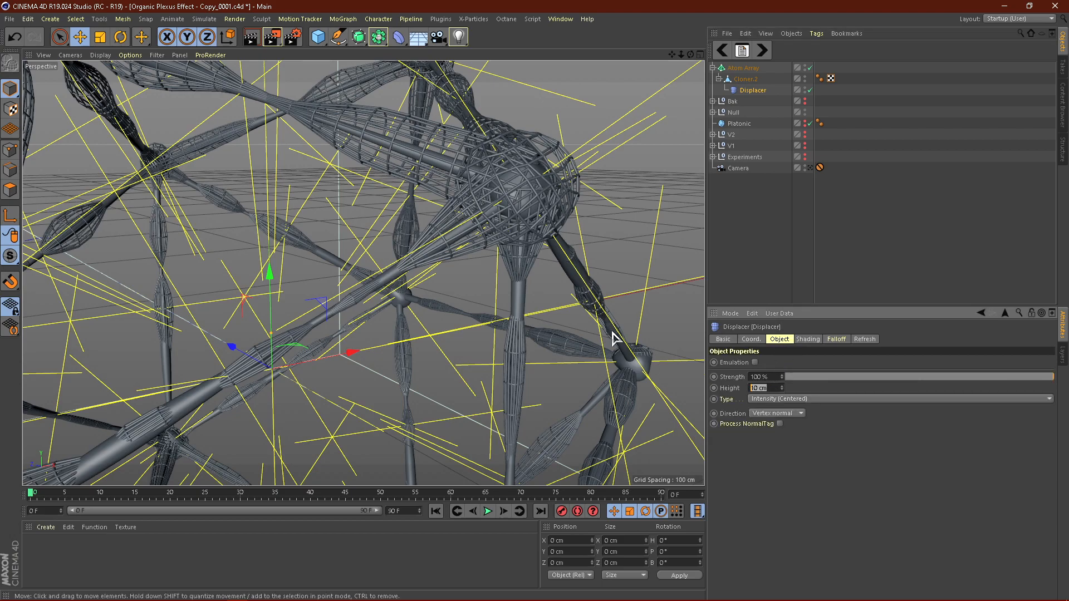
{"action": "key", "text": "Return"}
Examine how the displaced lattice wraps around the spheres and struts from several angles and reselect its Displacer.
{"action": "left_click", "coordinate": [749, 202]}
{"action": "left_click_drag", "start_coordinate": [455, 250], "coordinate": [410, 282], "text": "alt"}
{"action": "right_click_drag", "start_coordinate": [410, 276], "coordinate": [309, 182], "text": "alt"}
{"action": "left_click_drag", "start_coordinate": [342, 210], "coordinate": [562, 255], "text": "alt"}
{"action": "right_click_drag", "start_coordinate": [552, 245], "coordinate": [422, 257], "text": "alt"}
{"action": "left_click_drag", "start_coordinate": [410, 264], "coordinate": [496, 290], "text": "alt"}
{"action": "left_click", "coordinate": [754, 91]}
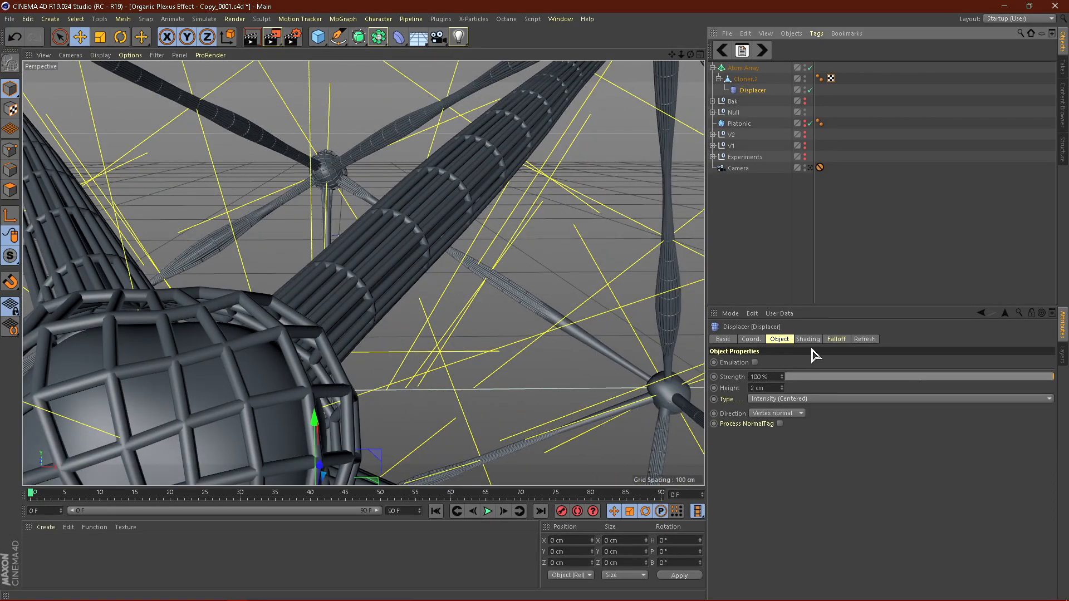
Set the global scale of the Noise shader in the lattice's Displacer to 200 %.
{"action": "left_click", "coordinate": [807, 339]}
{"action": "left_click", "coordinate": [755, 399]}
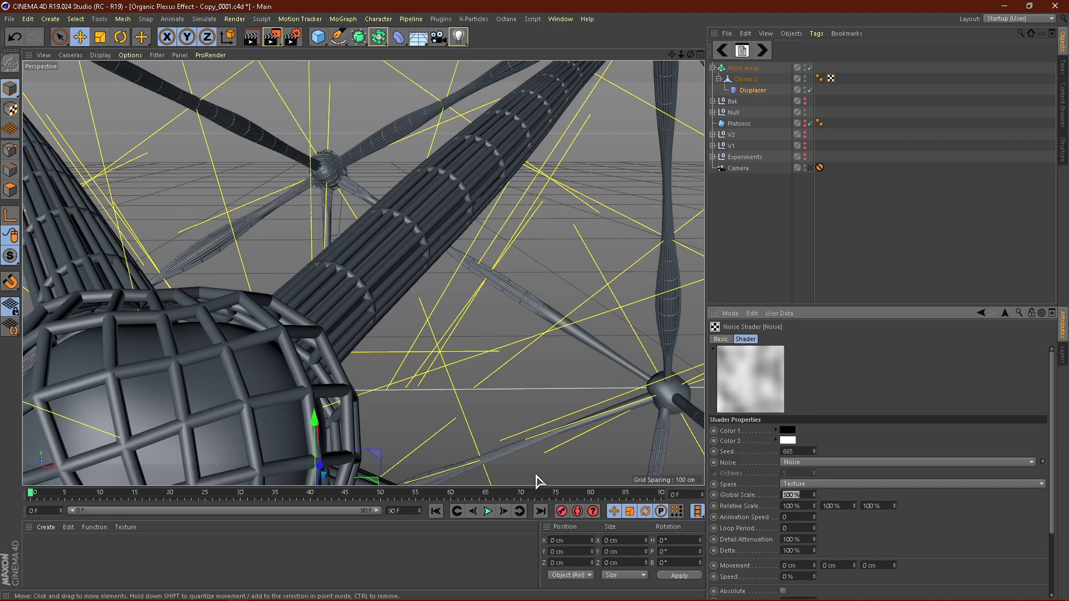
{"action": "type", "text": "200"}
{"action": "key", "text": "Return"}
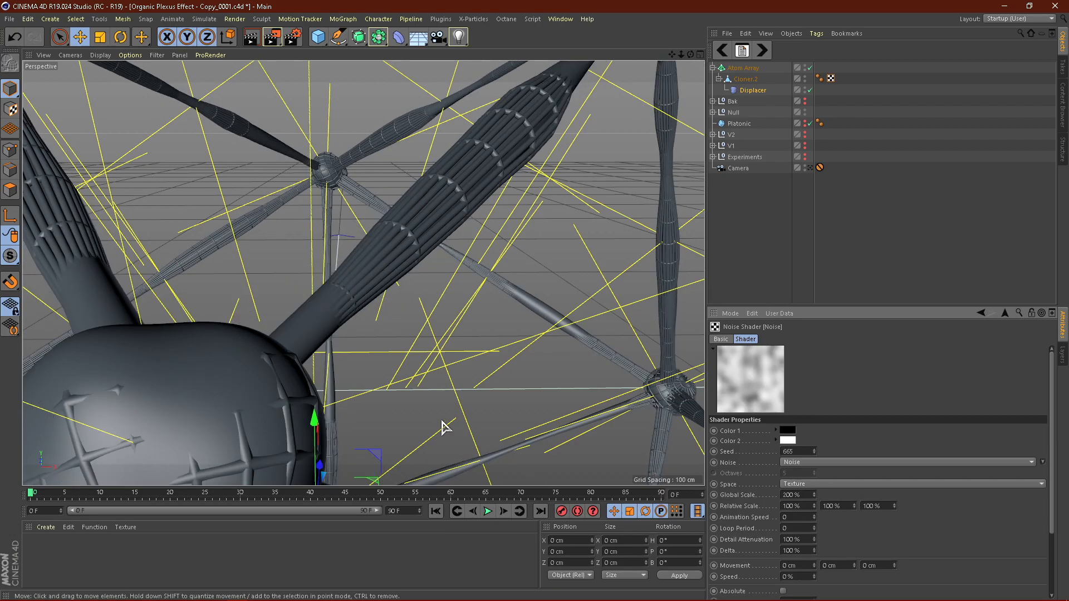
Try smoothing the wire lattice by adding a Subdivision Surface and placing the Atom Array under it.
{"action": "scroll", "coordinate": [377, 315], "scroll_direction": "down", "scroll_amount": 5}
{"action": "left_click_drag", "start_coordinate": [352, 313], "coordinate": [238, 309], "text": "alt"}
{"action": "scroll", "coordinate": [393, 295], "scroll_direction": "down", "scroll_amount": 5}
{"action": "scroll", "coordinate": [517, 279], "scroll_direction": "up", "scroll_amount": 2}
{"action": "scroll", "coordinate": [504, 275], "scroll_direction": "up", "scroll_amount": 8}
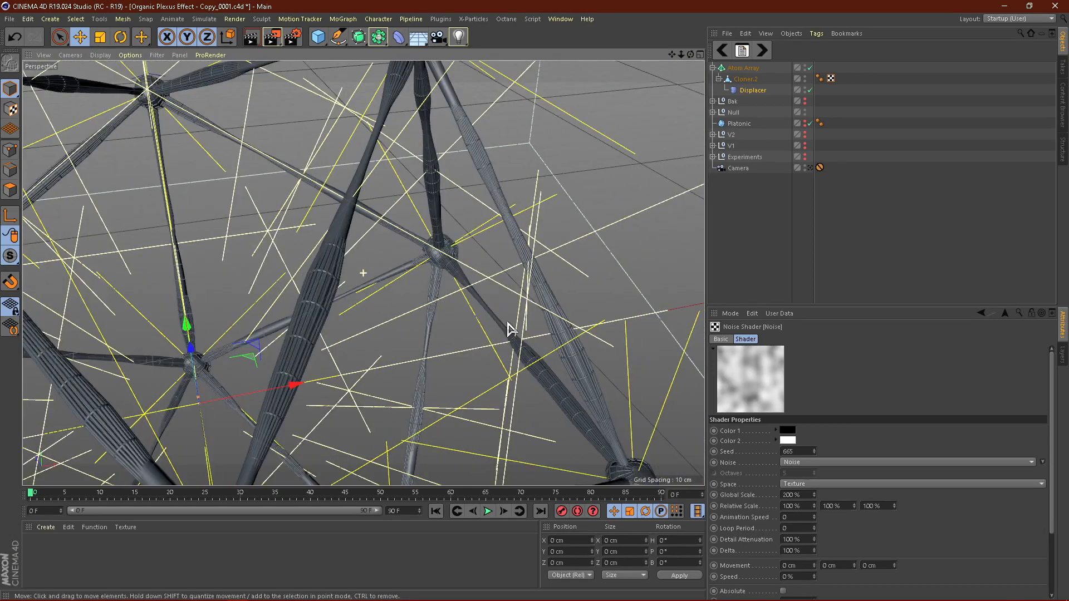
{"action": "left_click_drag", "start_coordinate": [378, 37], "coordinate": [415, 63]}
{"action": "left_click", "coordinate": [759, 208]}
{"action": "left_click", "coordinate": [737, 79]}
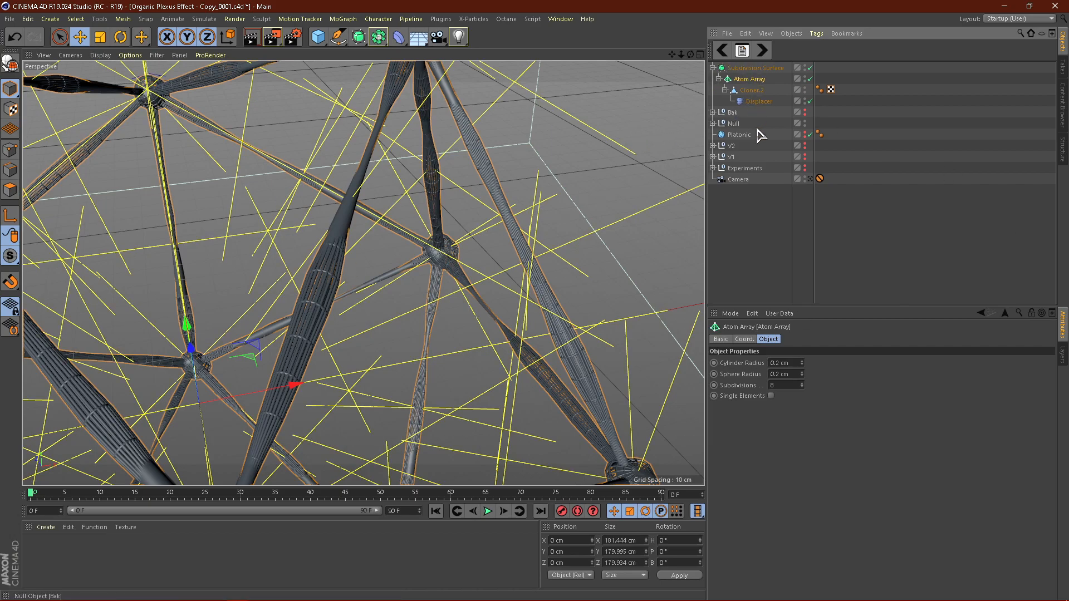
{"action": "left_click", "coordinate": [743, 65]}
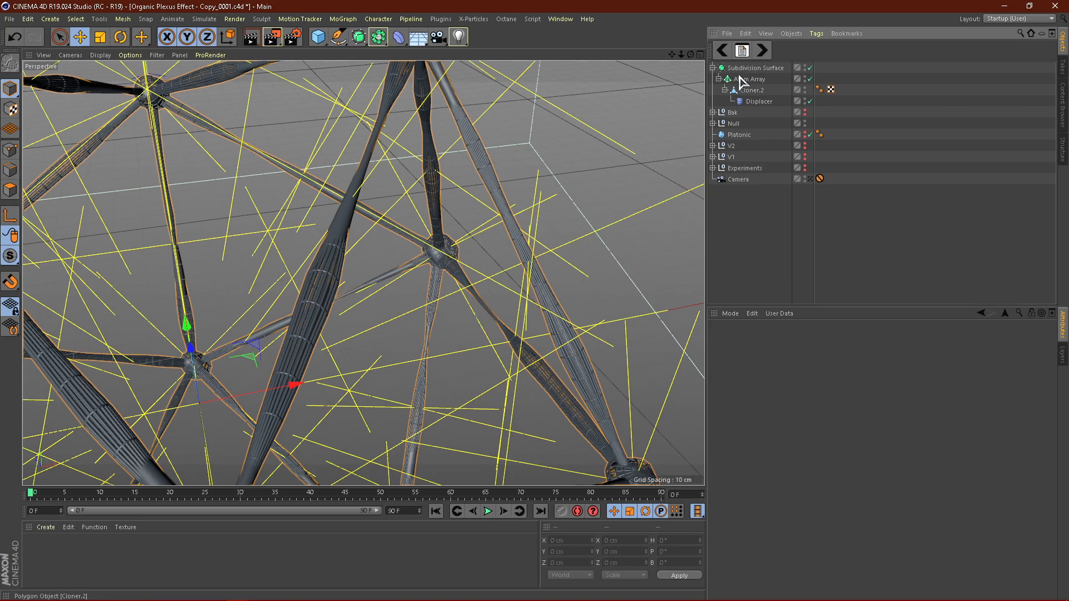
{"action": "left_click", "coordinate": [749, 69]}
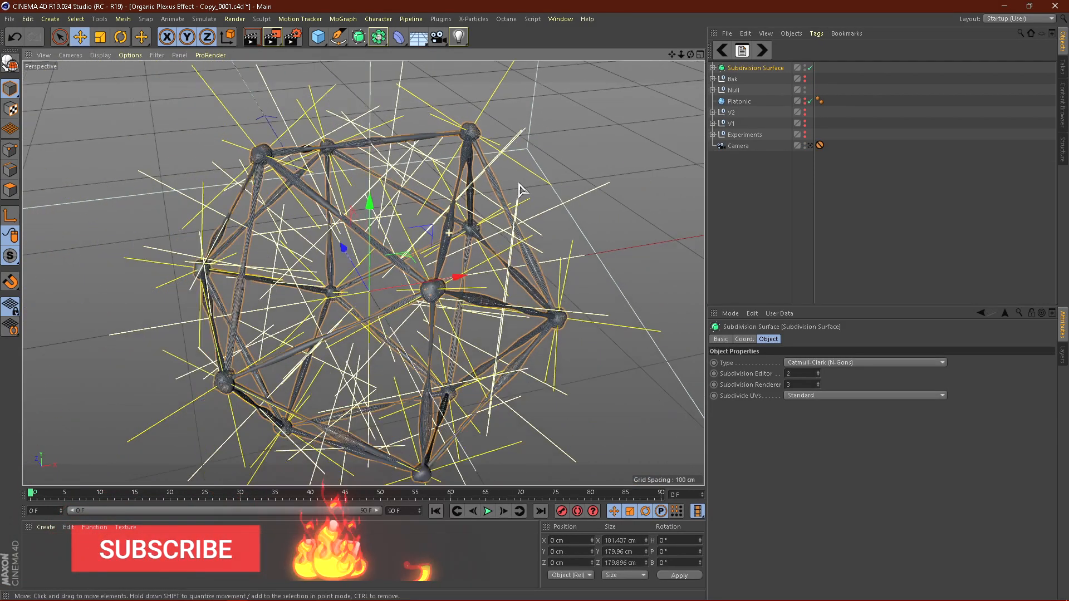
{"action": "scroll", "coordinate": [413, 227], "scroll_direction": "up", "scroll_amount": 10}
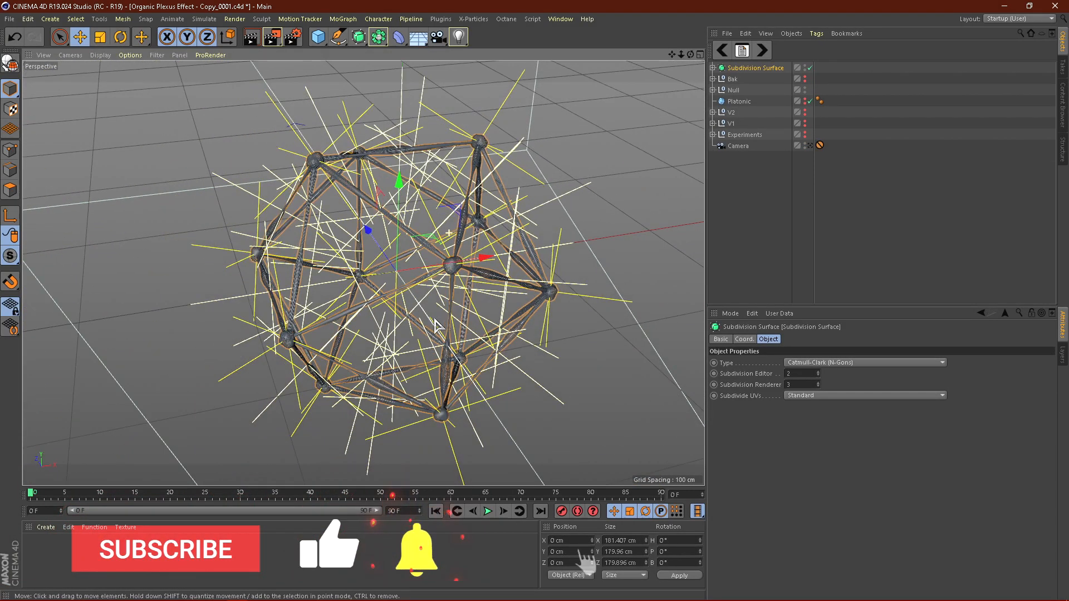
{"action": "left_click_drag", "start_coordinate": [413, 228], "coordinate": [385, 222], "text": "alt"}
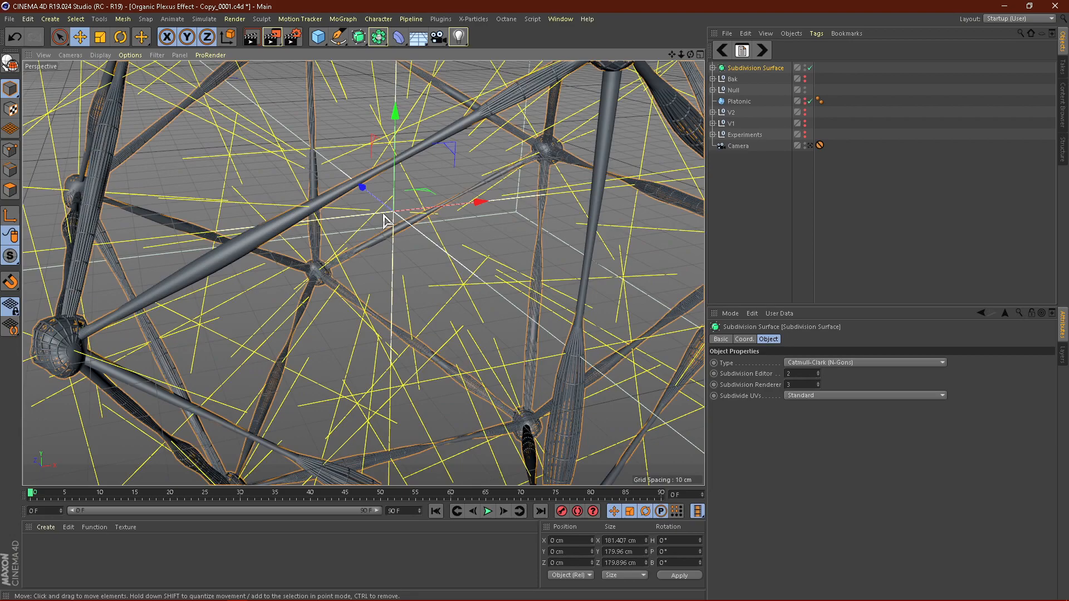
Move the Atom Array out of the Subdivision Surface and delete the Subdivision Surface.
{"action": "left_click", "coordinate": [713, 68]}
{"action": "left_click", "coordinate": [737, 79]}
{"action": "left_click", "coordinate": [719, 79]}
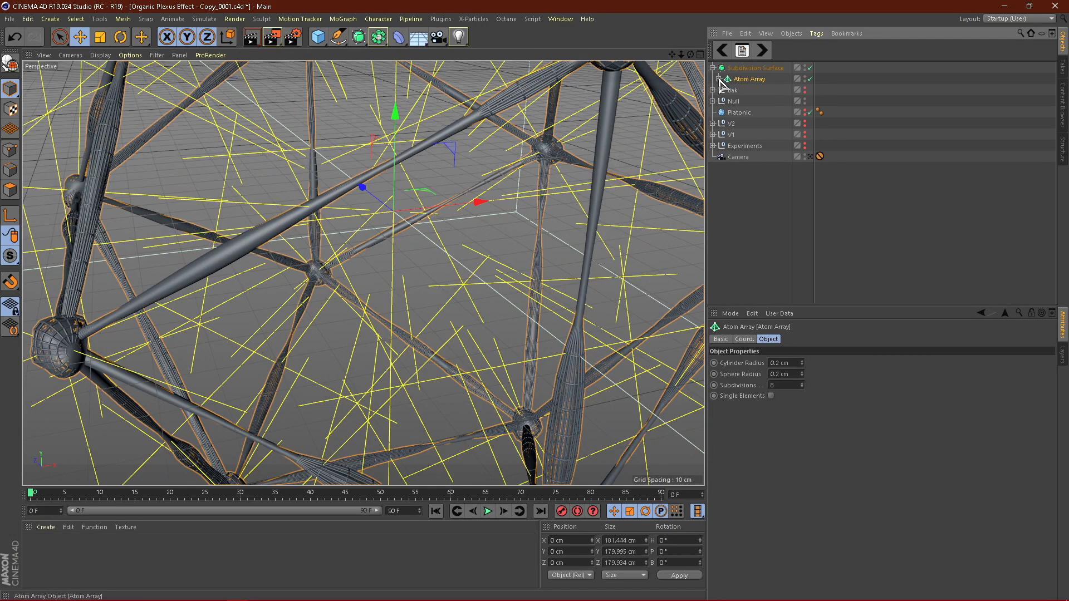
{"action": "left_click", "coordinate": [743, 80]}
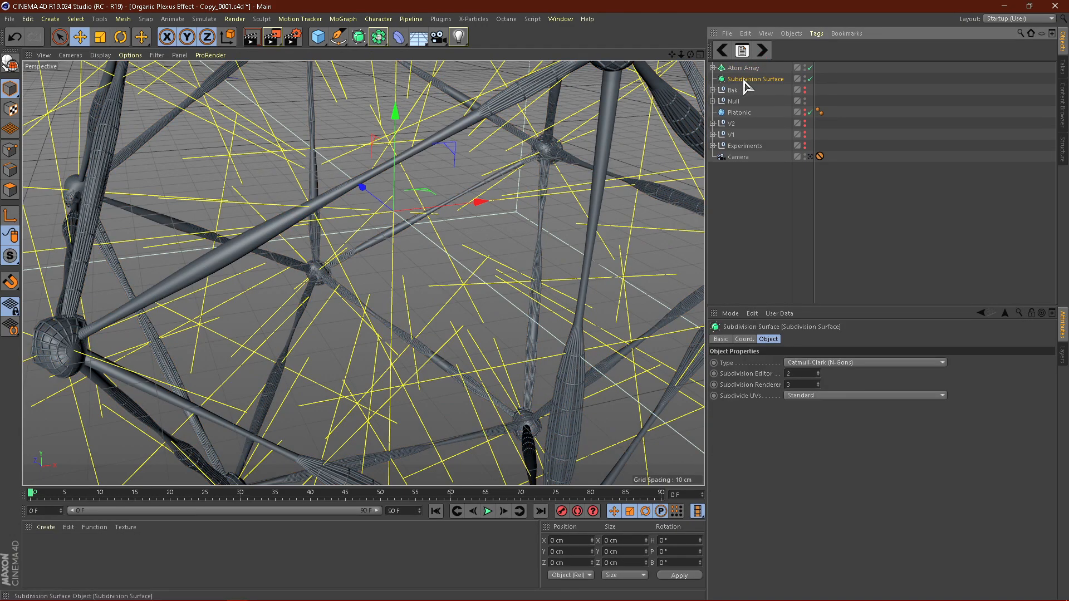
{"action": "key", "text": "Delete"}
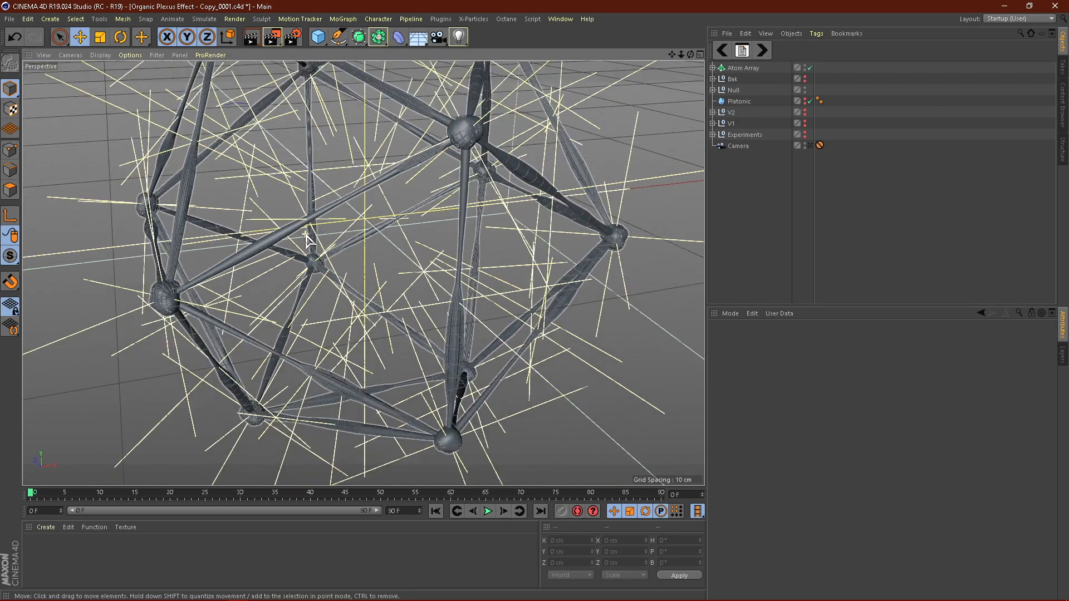
Examine the plexus close up and as a whole, checking where the lattice emerges from the spheres and struts.
{"action": "scroll", "coordinate": [462, 214], "scroll_direction": "up", "scroll_amount": 4}
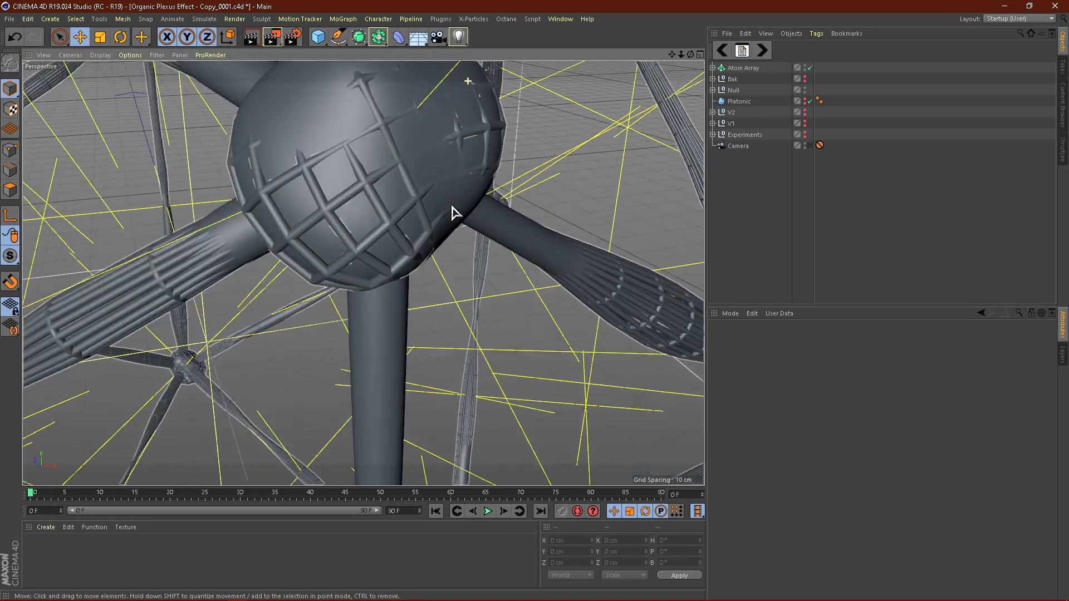
{"action": "scroll", "coordinate": [441, 209], "scroll_direction": "down", "scroll_amount": 8}
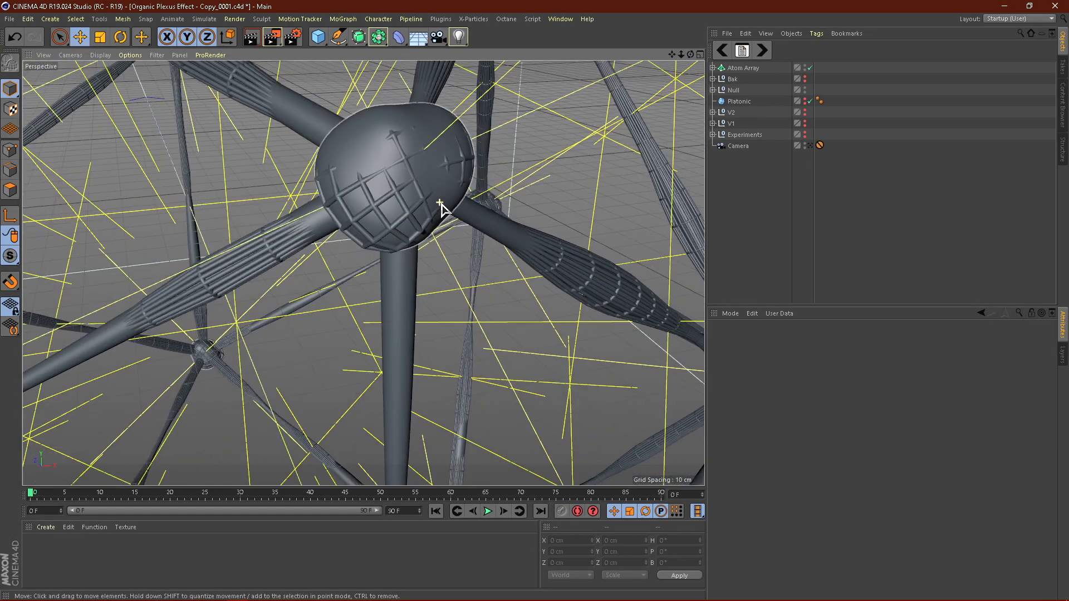
{"action": "scroll", "coordinate": [529, 187], "scroll_direction": "down", "scroll_amount": 10}
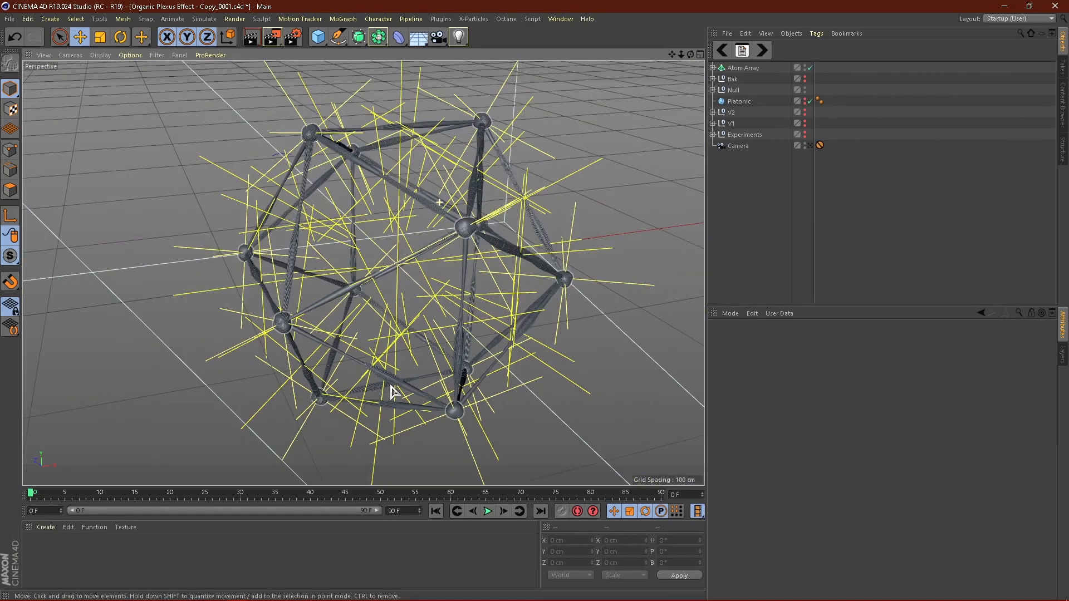
{"action": "left_click_drag", "start_coordinate": [397, 228], "coordinate": [204, 263], "text": "alt"}
{"action": "scroll", "coordinate": [494, 286], "scroll_direction": "up", "scroll_amount": 10}
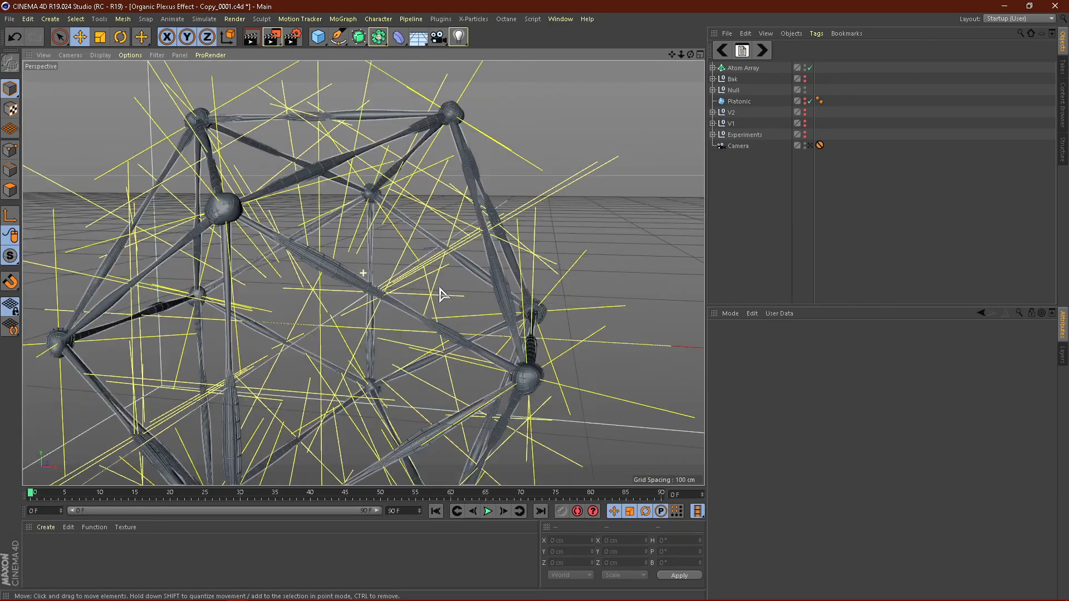
{"action": "left_click_drag", "start_coordinate": [329, 224], "coordinate": [513, 278], "text": "alt"}
{"action": "scroll", "coordinate": [363, 240], "scroll_direction": "down", "scroll_amount": 1}
{"action": "scroll", "coordinate": [364, 245], "scroll_direction": "down", "scroll_amount": 2}
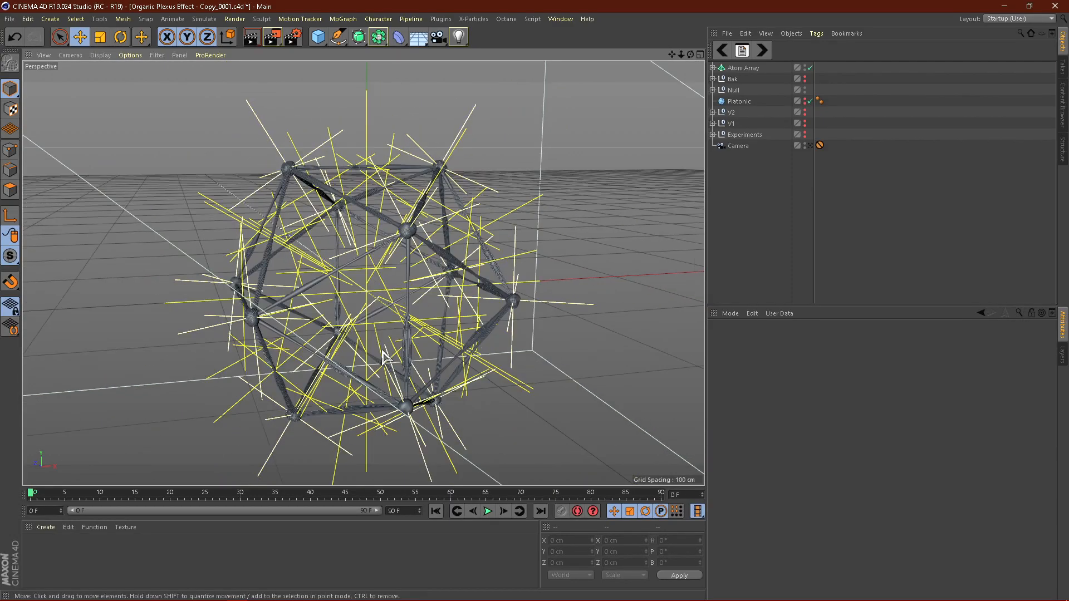